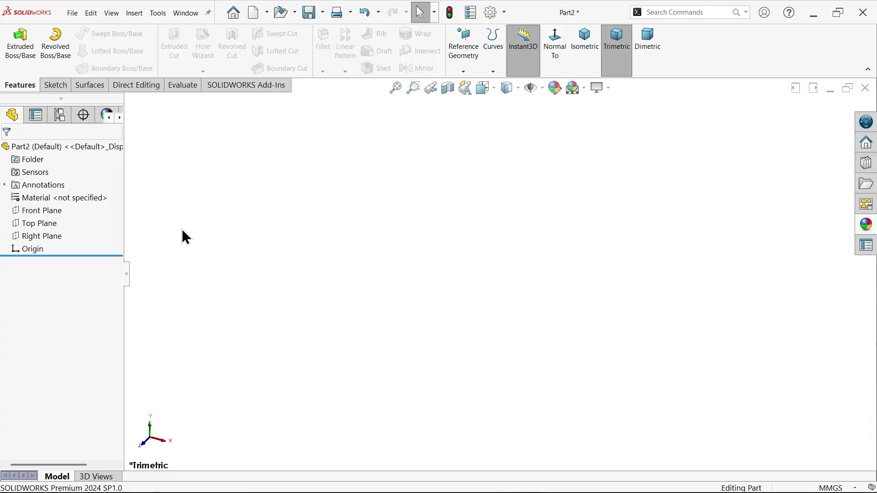
Step: Sketch two concentric circles on the Front Plane, centred on the origin, with radii of about 91 mm and 44.5 mm
click(49, 210)
click(62, 197)
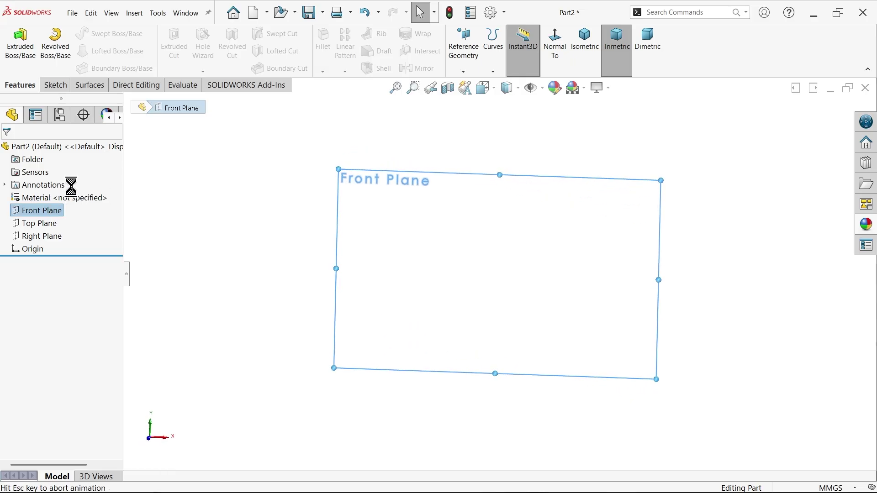
click(98, 34)
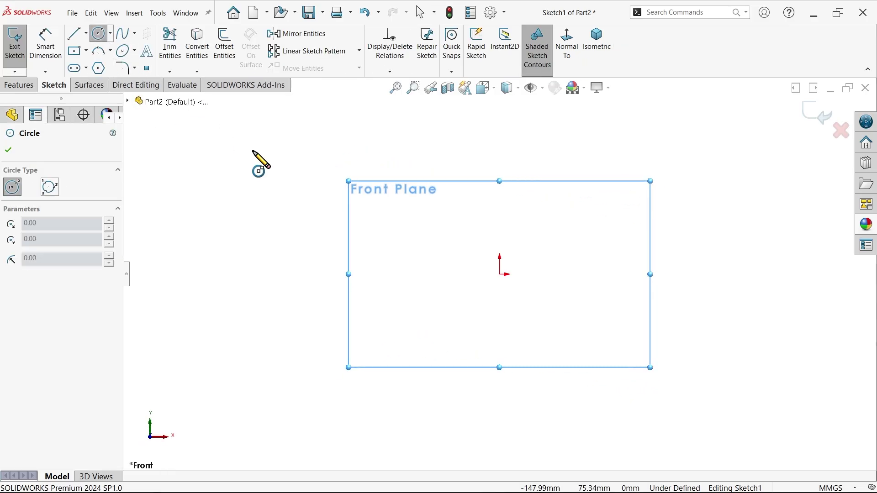
click(500, 275)
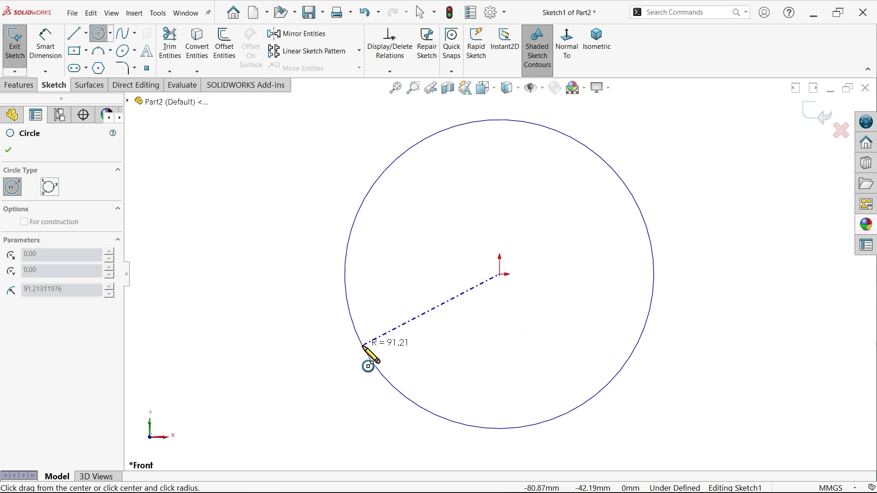
click(364, 346)
click(500, 274)
click(428, 300)
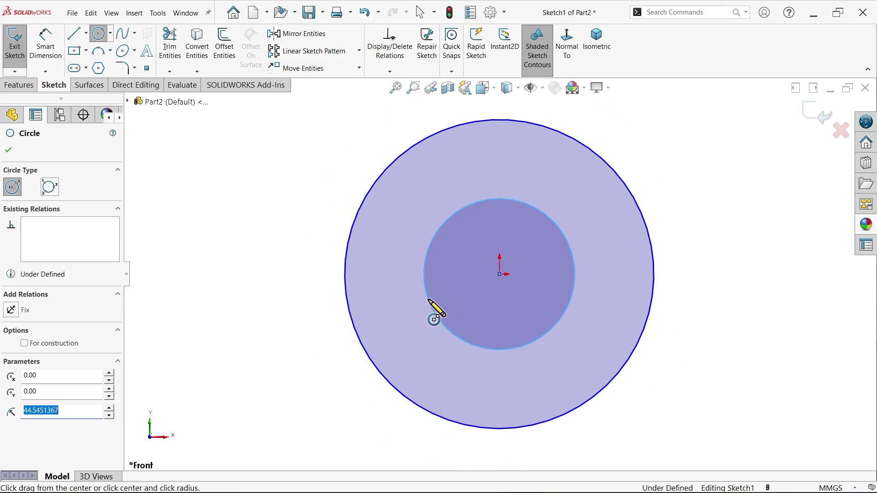
right_click(233, 200)
click(263, 212)
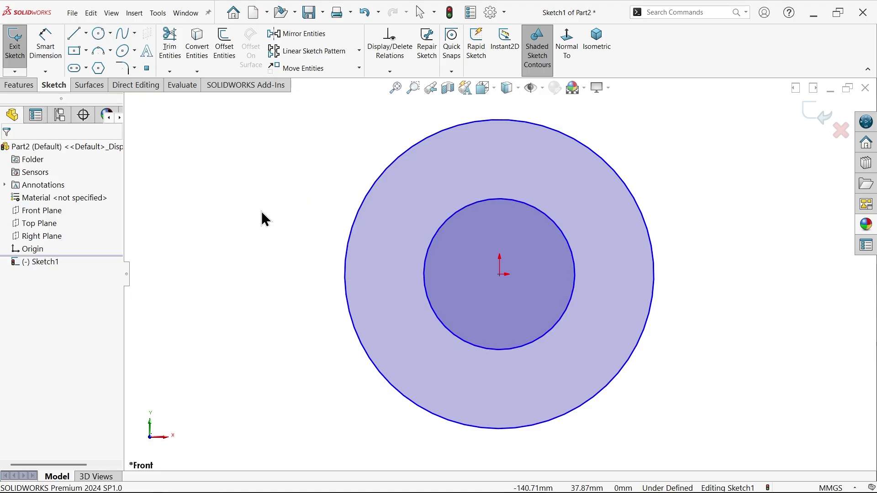
Step: Dimension the inner circle's diameter to 21 mm and the outer circle's diameter to 30 mm
click(45, 46)
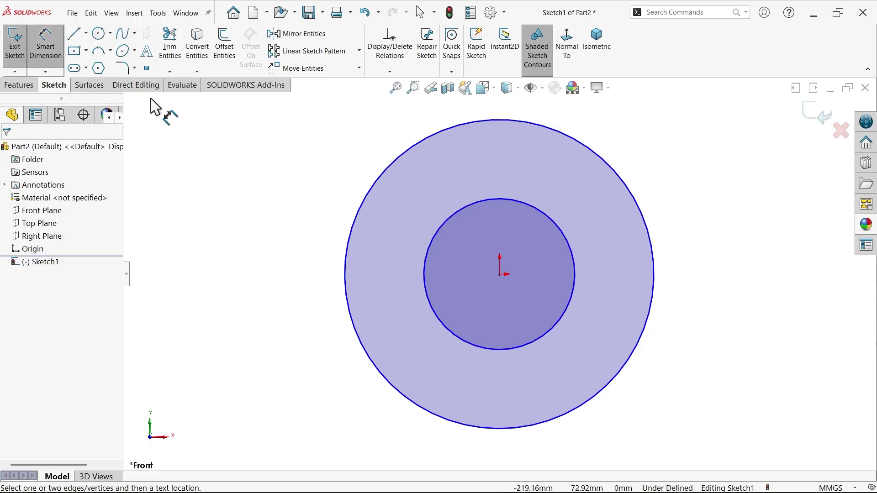
click(426, 280)
click(324, 278)
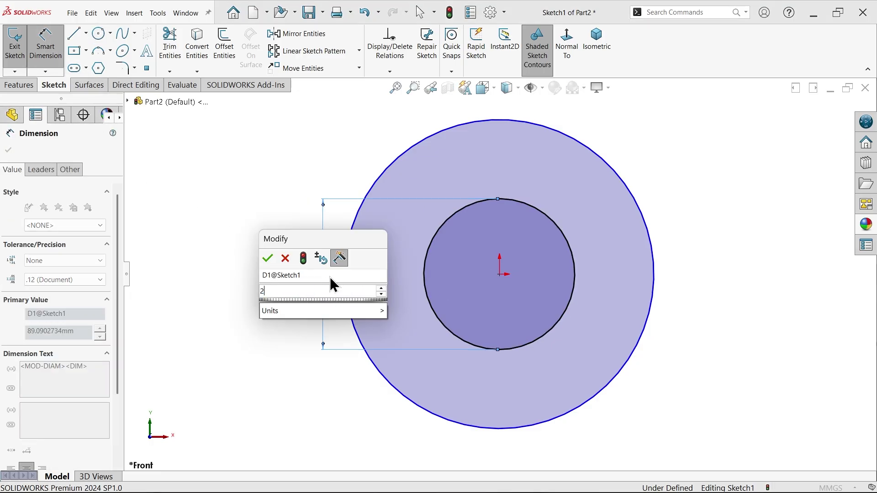
text(21)
click(268, 259)
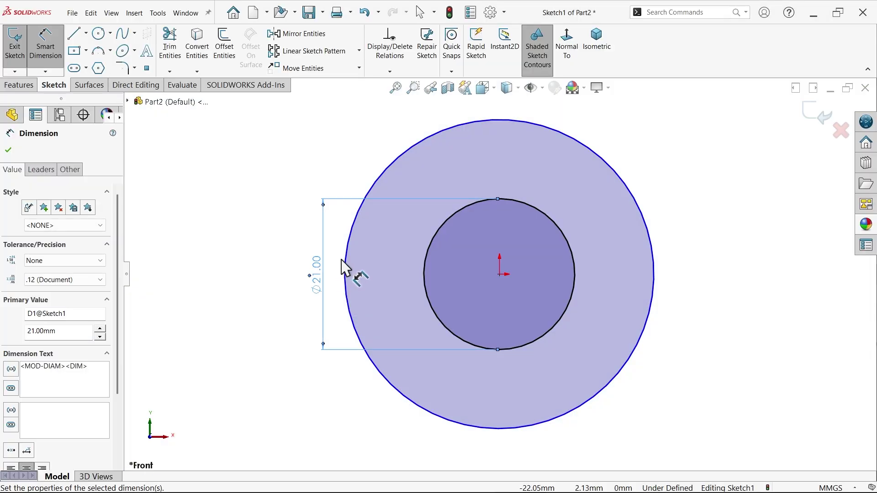
click(330, 269)
click(263, 270)
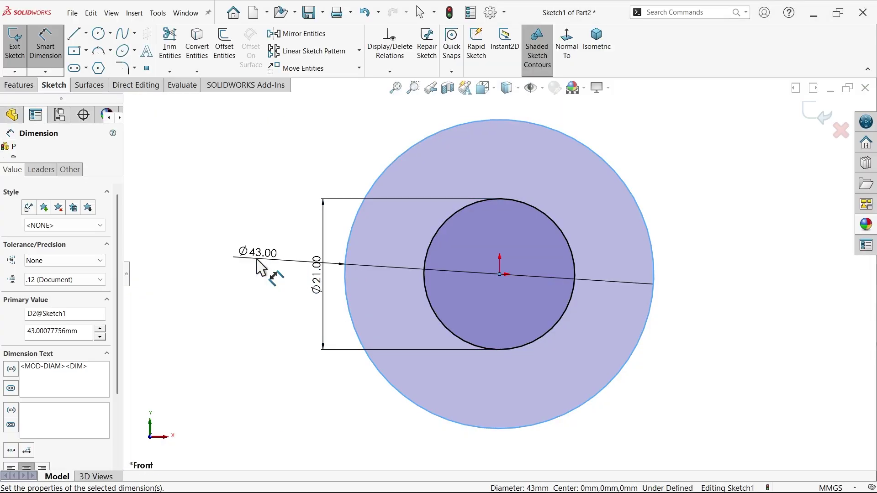
text(30)
click(201, 240)
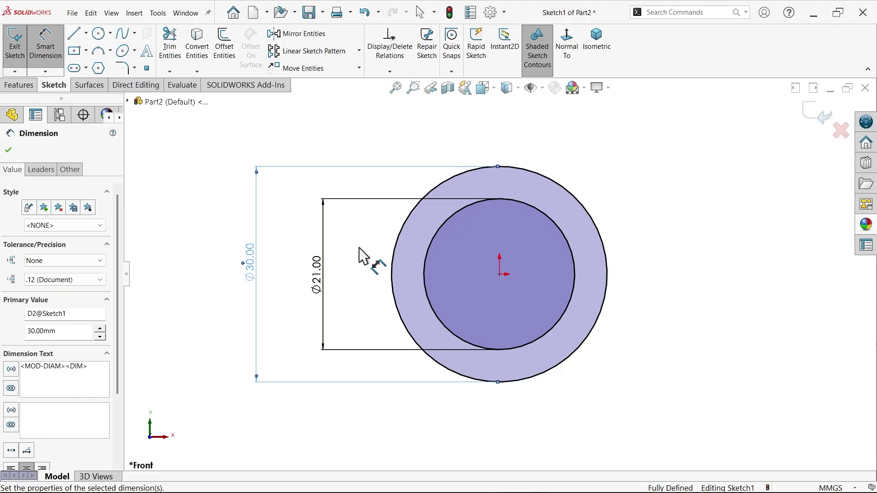
Step: Extrude the ring between the circles as a blind boss from the sketch plane, 45.2 mm deep, in isometric view
click(26, 83)
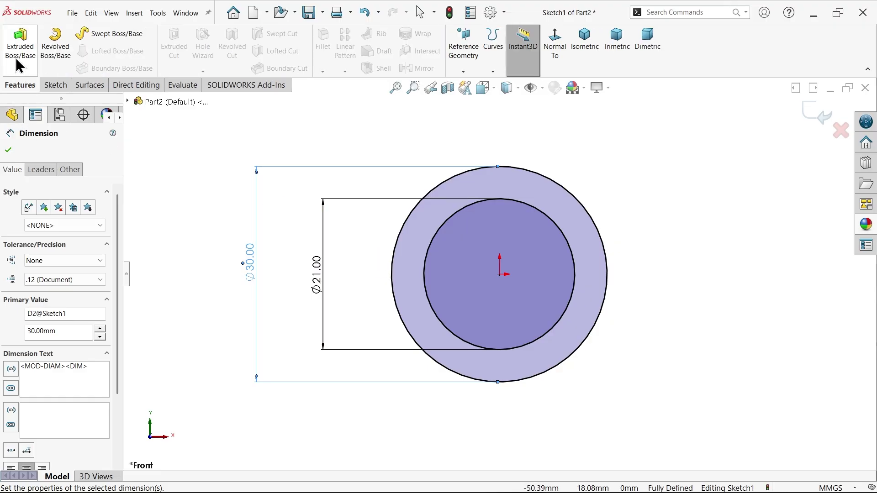
click(20, 46)
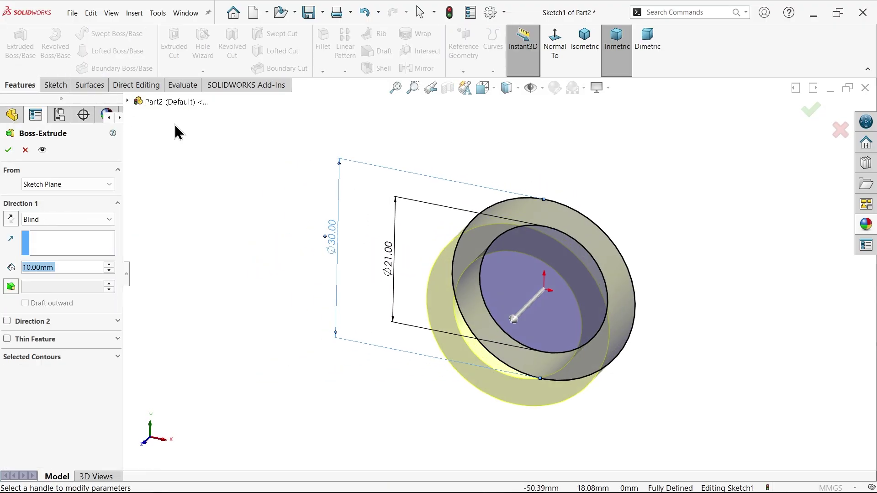
click(595, 61)
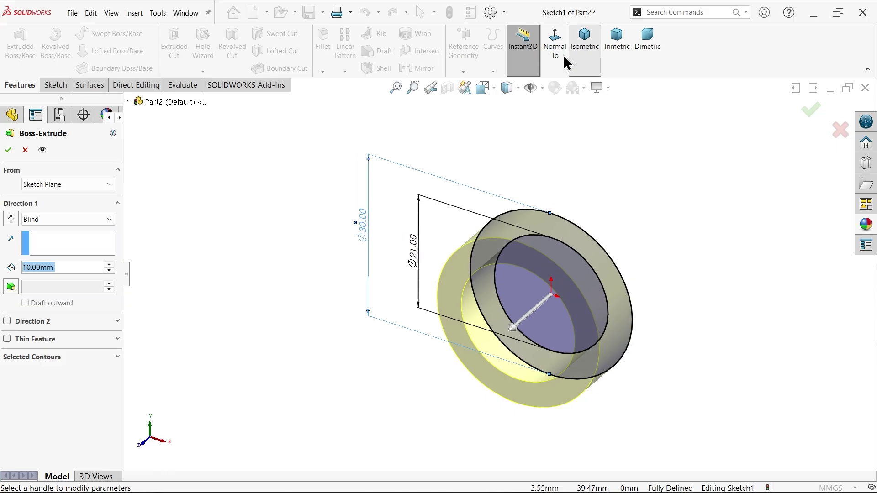
click(54, 189)
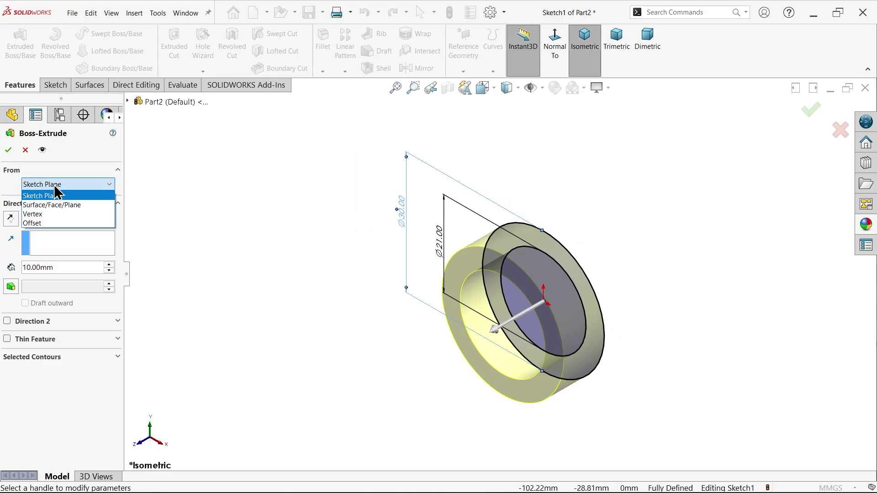
click(52, 193)
click(37, 222)
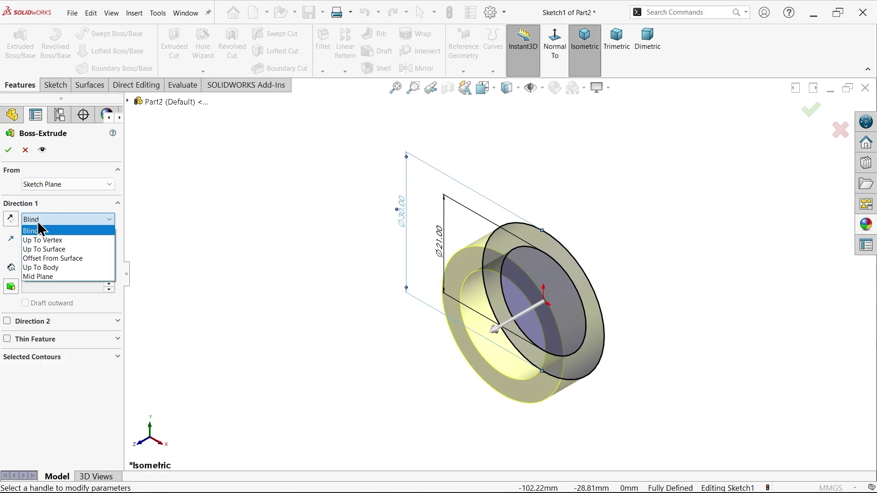
click(39, 228)
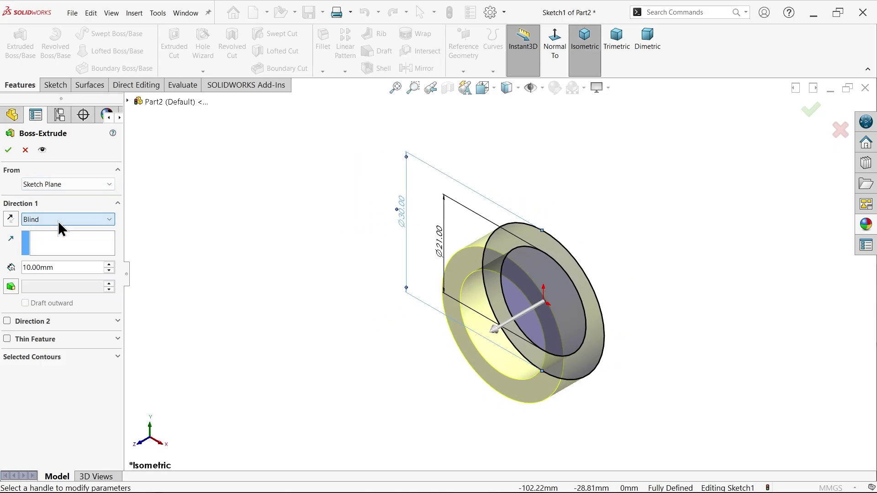
click(488, 341)
click(274, 307)
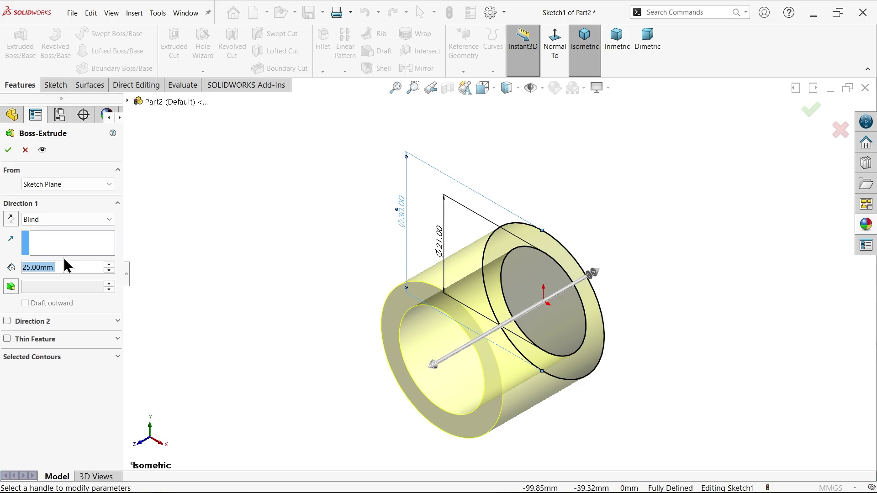
text(45.2)
key(Return)
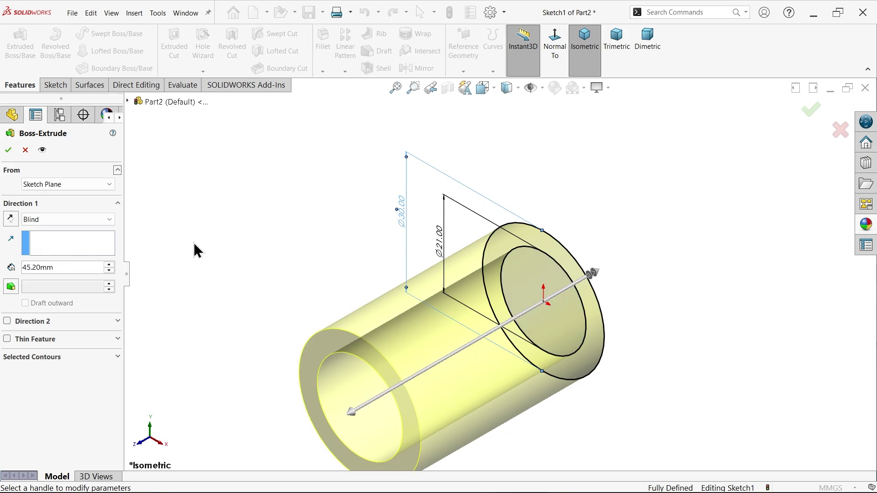
click(8, 150)
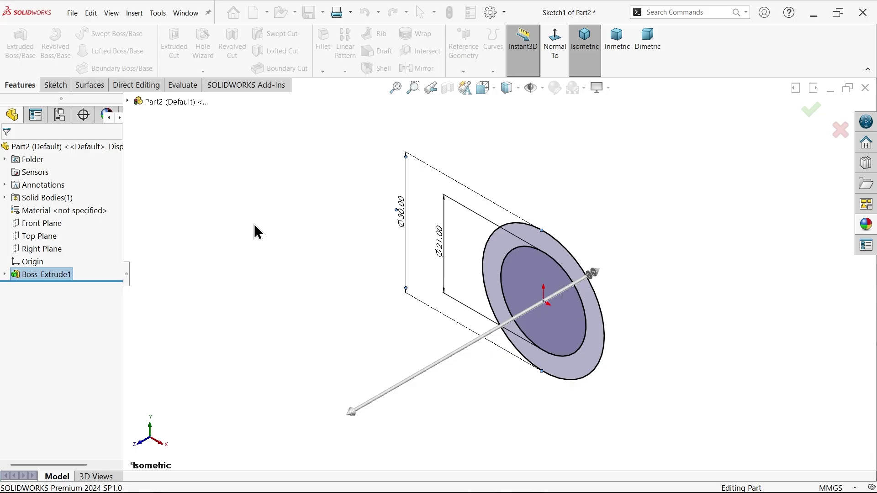
Step: Switch RealView Graphics off and back on to compare the tube's shading
scroll(404, 362, down, 2)
scroll(496, 343, up, 1)
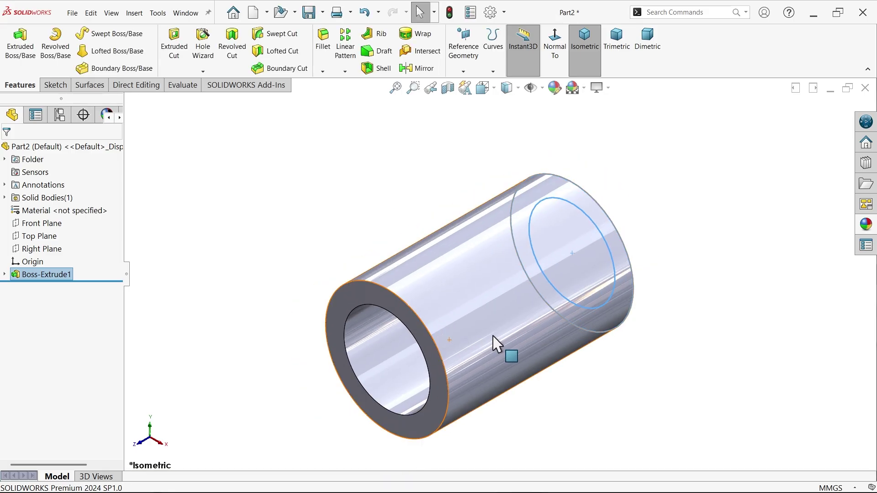
scroll(496, 342, down, 2)
click(610, 89)
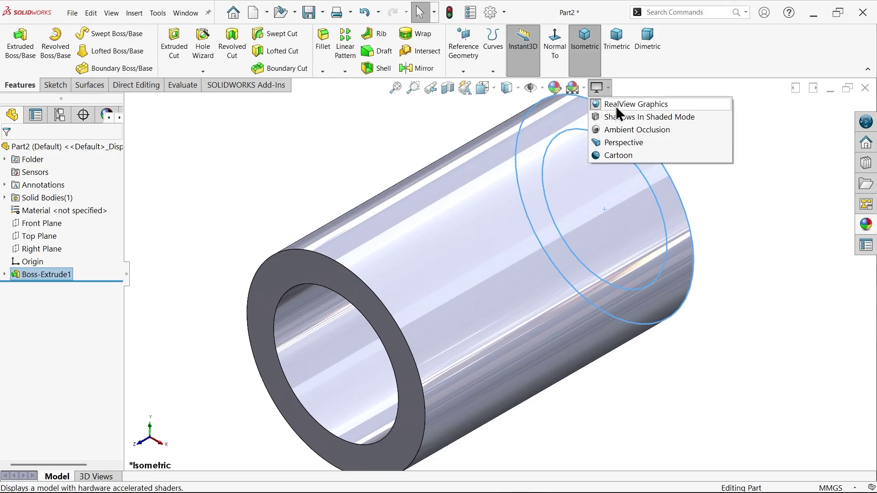
click(616, 106)
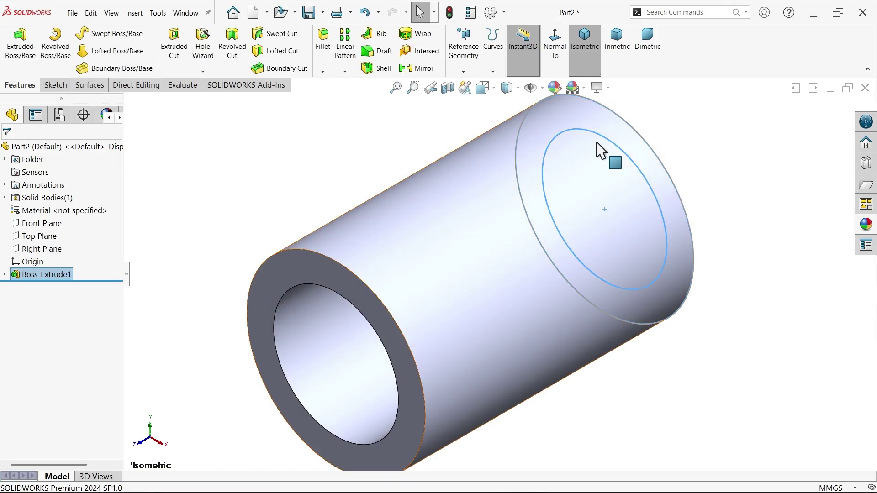
click(611, 88)
click(610, 105)
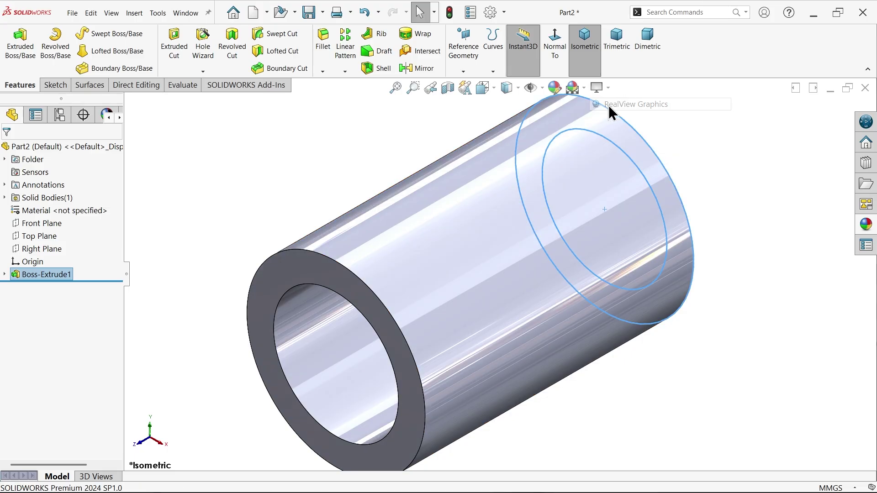
click(351, 163)
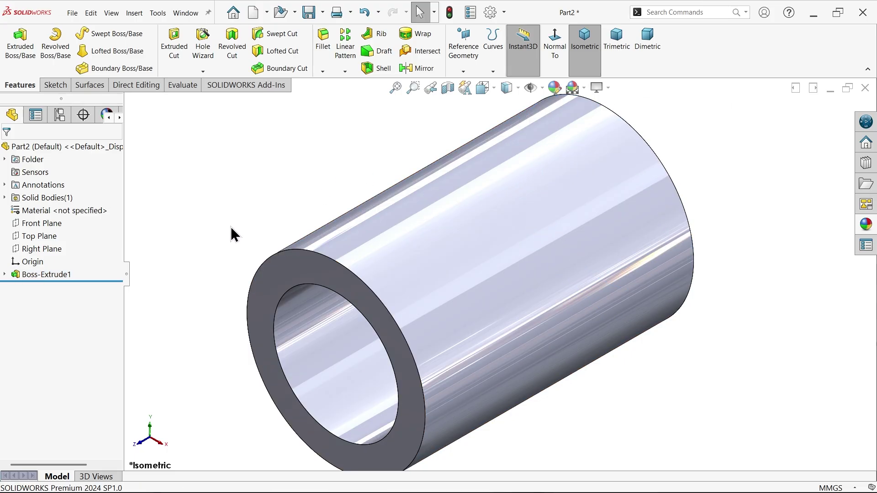
Step: Chamfer the outer edge of the tube's front end by 3 mm at 45 degrees
click(323, 73)
click(334, 96)
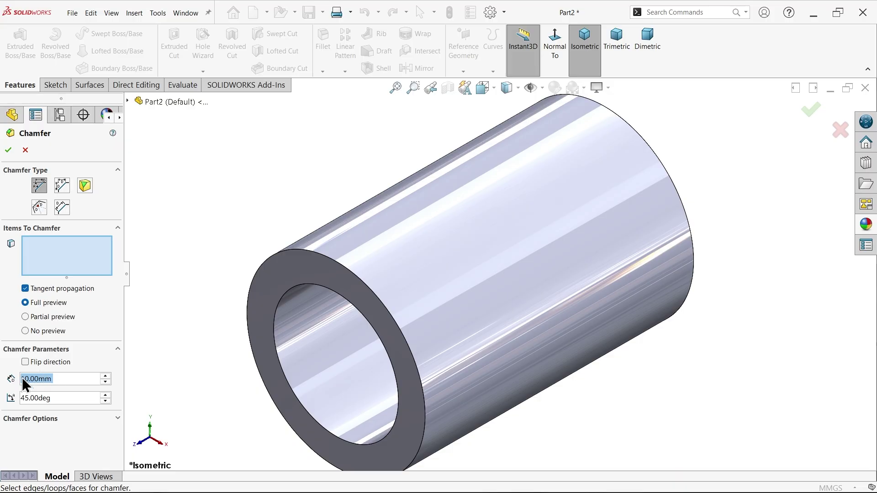
text(3)
key(Return)
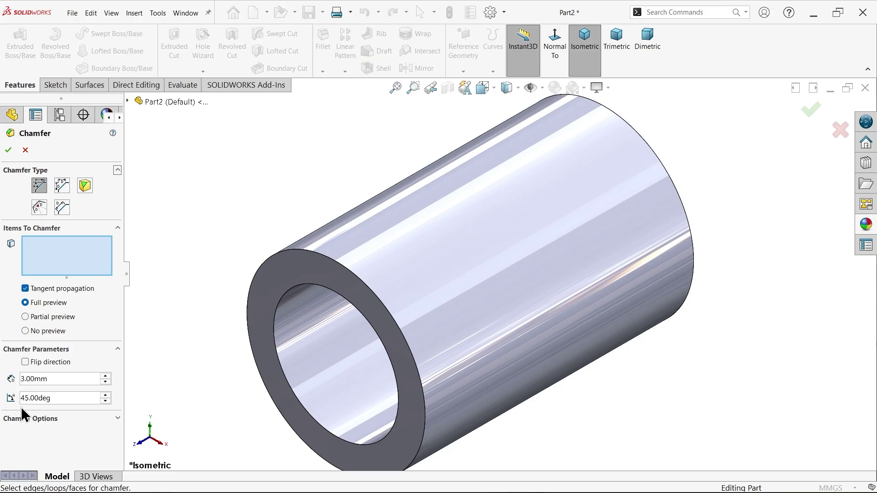
click(350, 270)
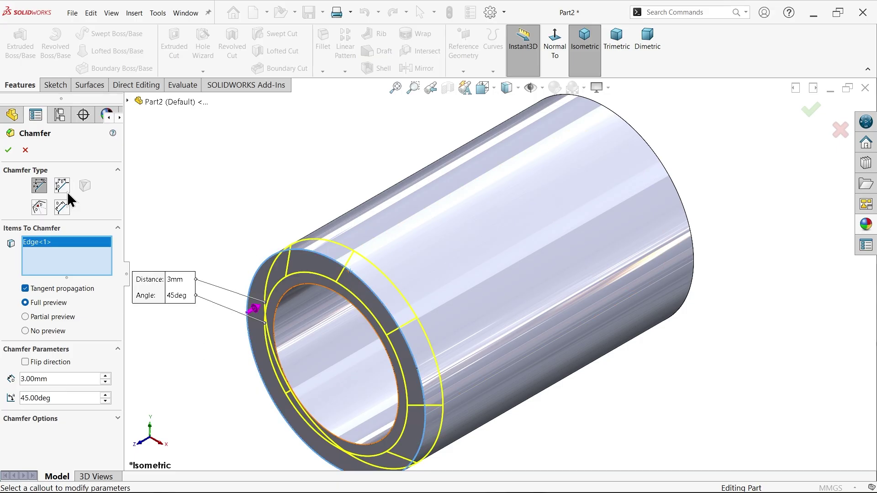
click(10, 151)
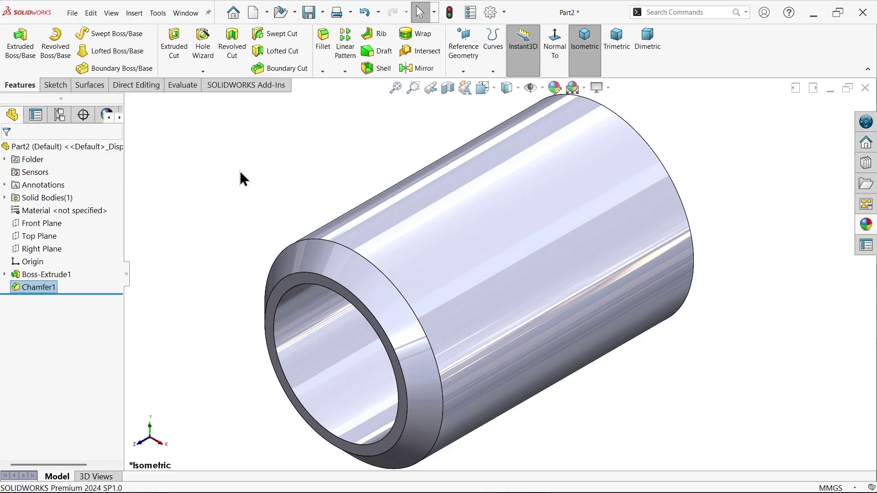
Step: Sketch a six-sided polygon on the Front Plane, centred on the origin, with an inscribed circle about 32.7 mm in diameter
key(f)
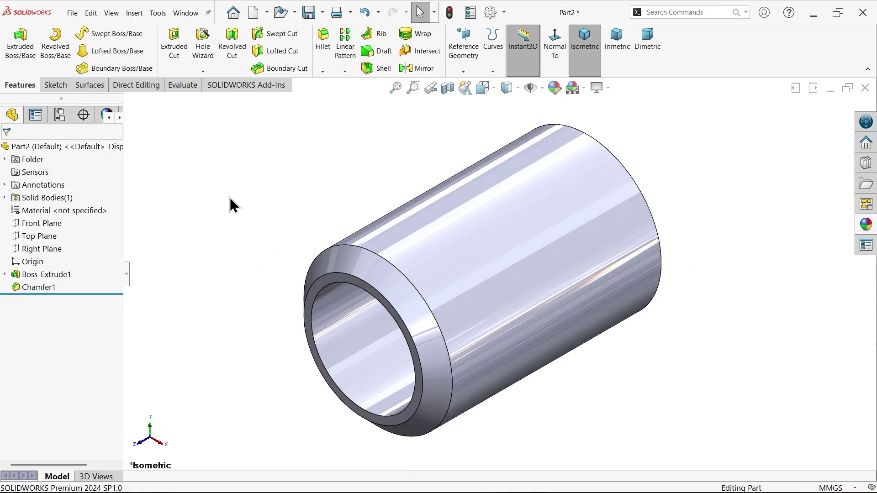
click(49, 225)
click(57, 213)
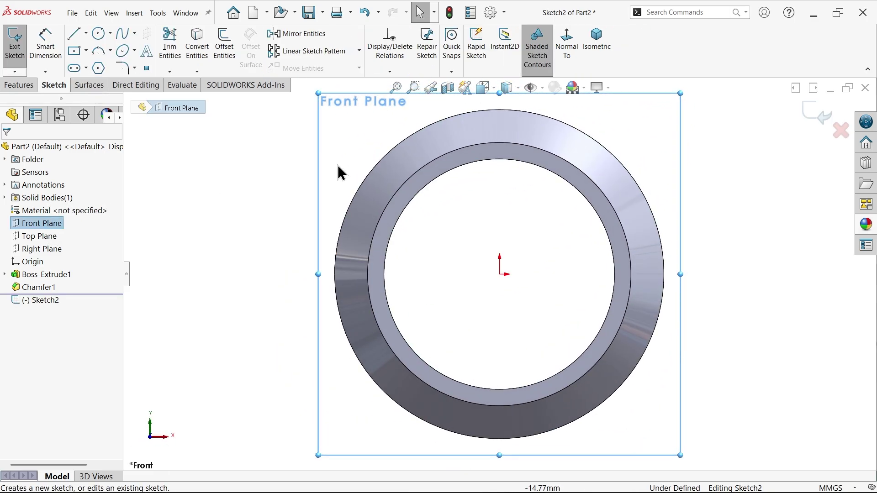
click(98, 72)
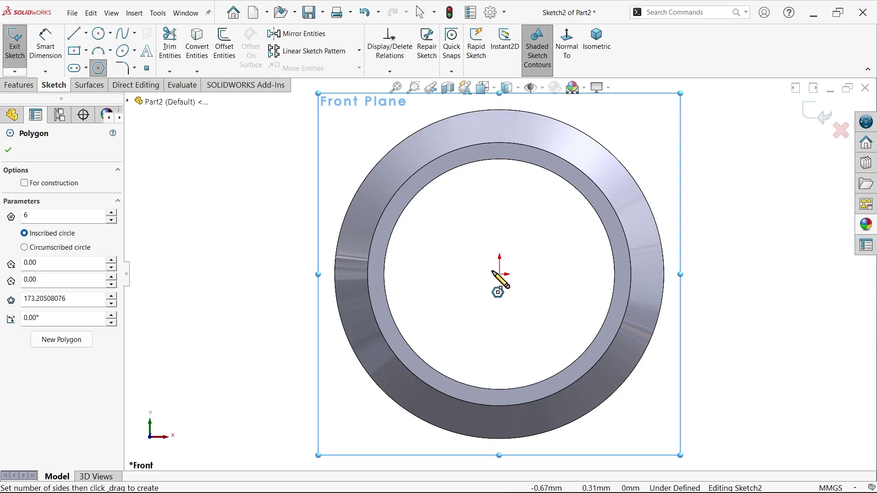
drag(499, 274, 292, 271)
right_click(219, 222)
click(246, 226)
Step: Add a horizontal relation to the hexagon's upper side
ctrl+middle_drag(300, 246, 468, 158)
click(467, 151)
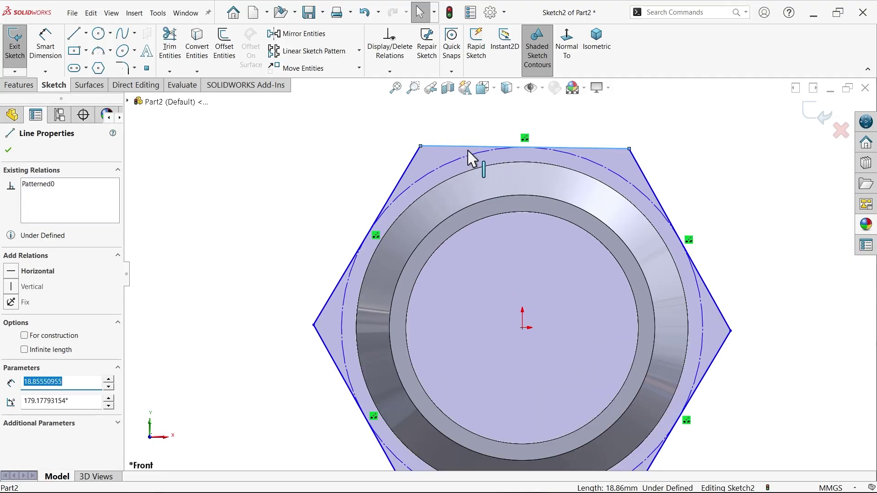
click(46, 271)
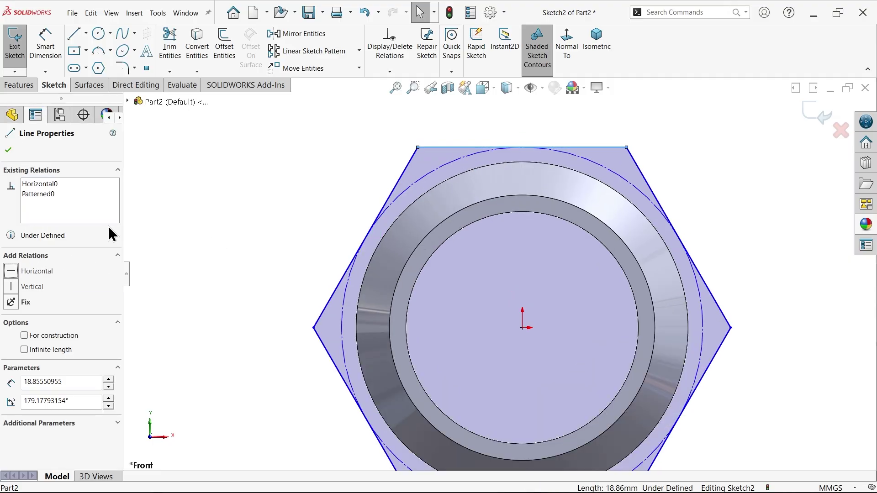
Step: Dimension the gap between the hexagon's inscribed construction circle and the tube's outer edge and set it to 1 mm
click(46, 46)
scroll(415, 196, down, 4)
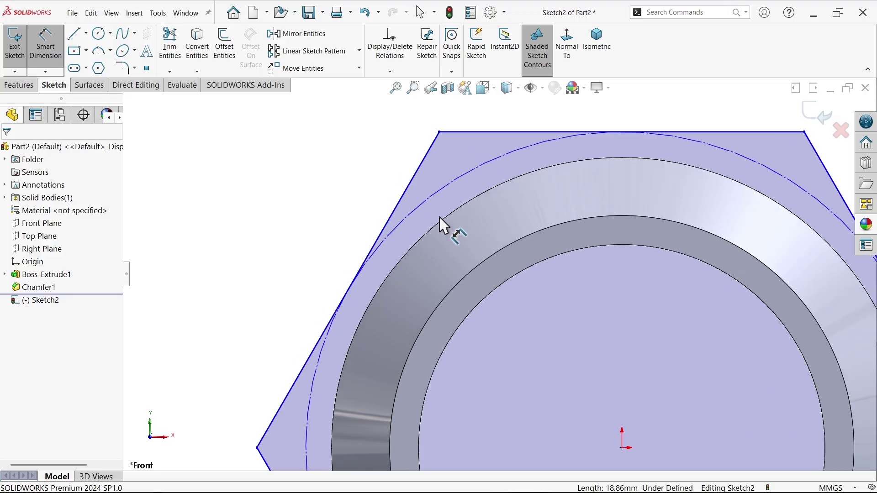
click(435, 199)
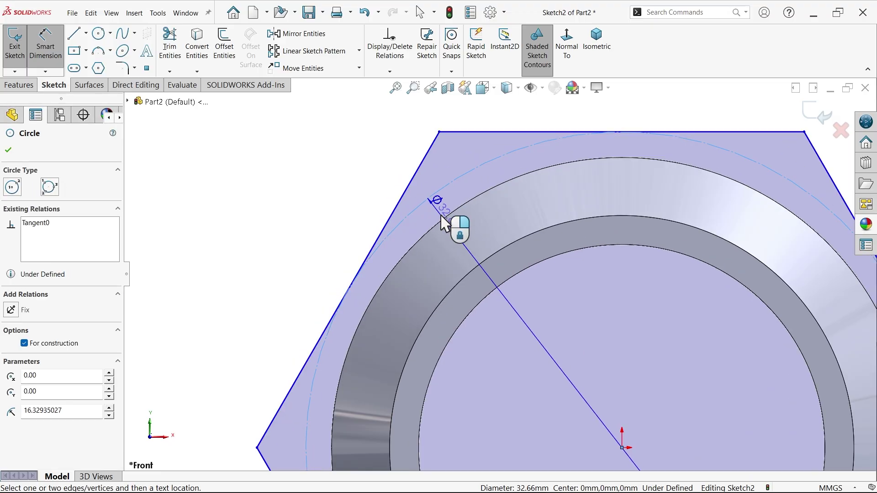
click(436, 232)
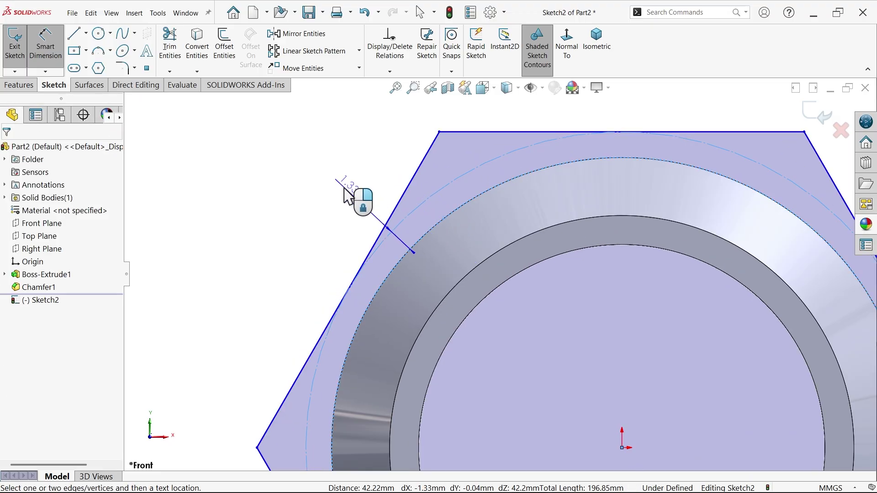
click(371, 152)
text(1)
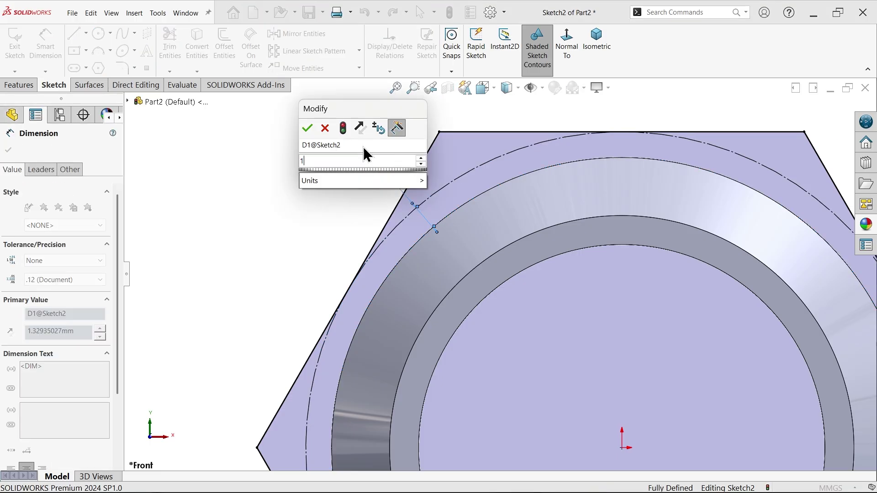
click(308, 128)
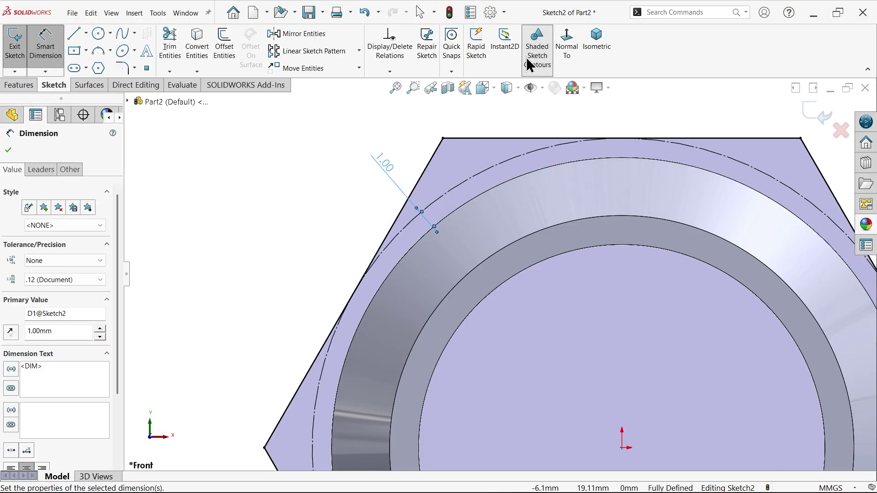
click(600, 42)
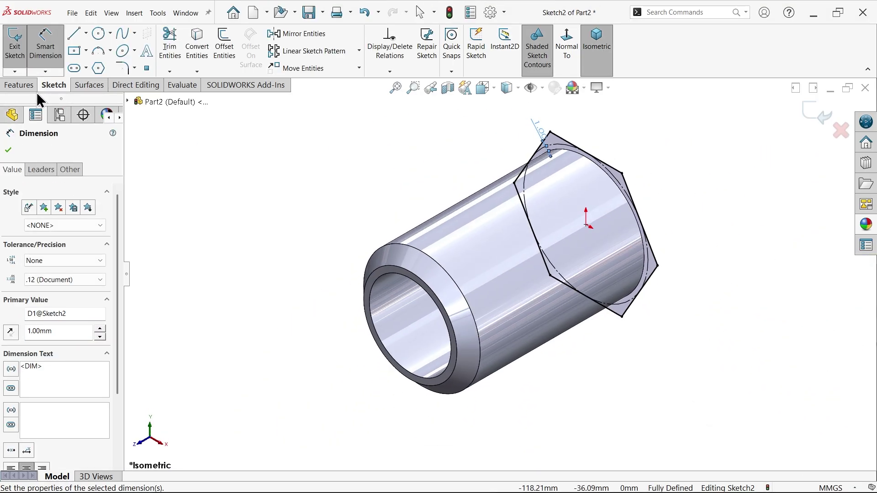
click(9, 151)
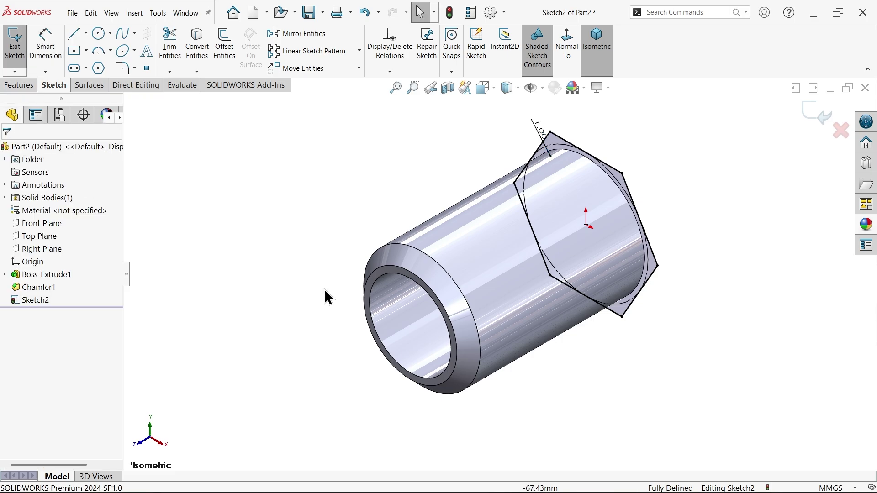
Step: Convert the circular inner edge of the tube's chamfered end into the hexagon sketch
scroll(354, 300, down, 2)
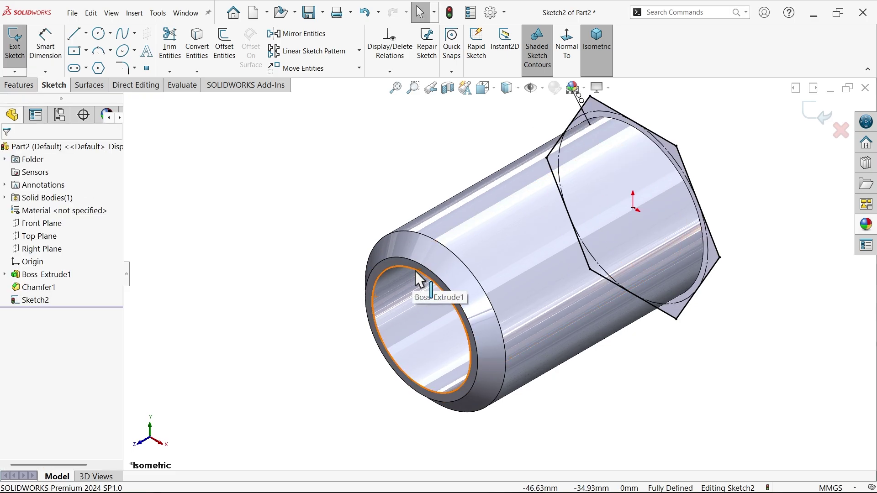
click(381, 279)
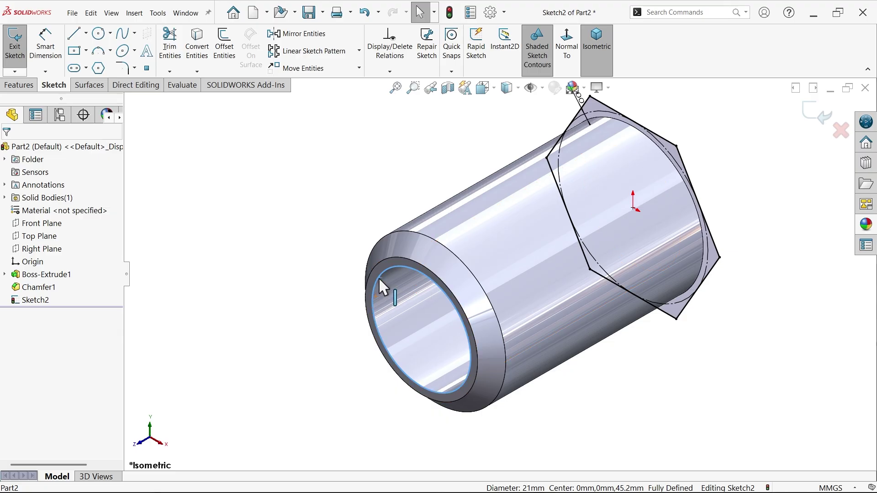
click(194, 49)
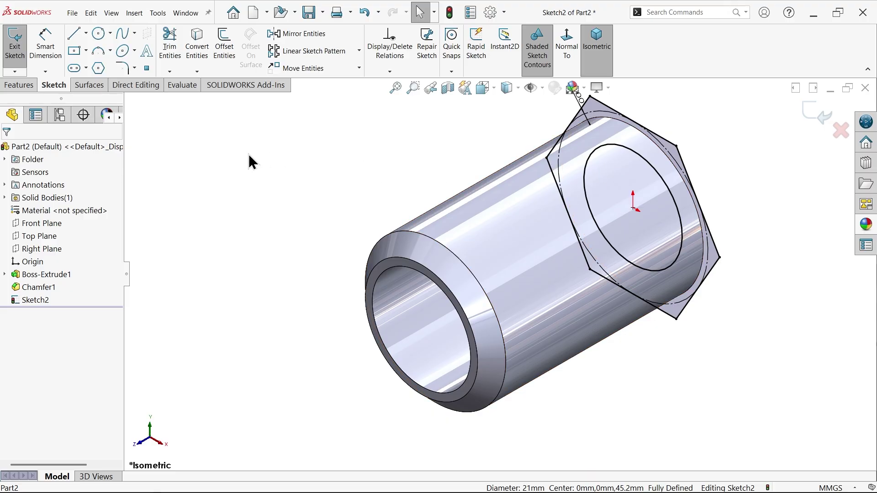
Step: Extrude the hexagon sketch with its circular bore as a Blind boss 23 mm deep, merged with the tube
click(19, 85)
click(21, 51)
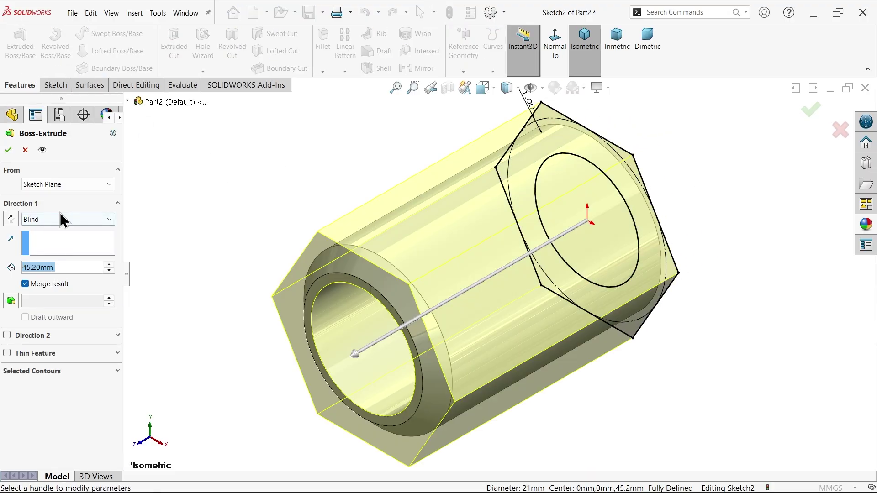
click(47, 220)
click(46, 220)
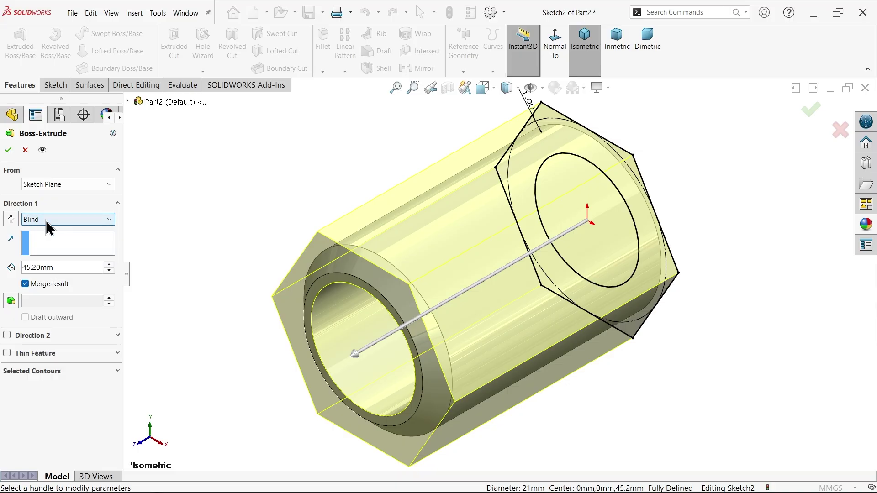
drag(66, 270, 29, 272)
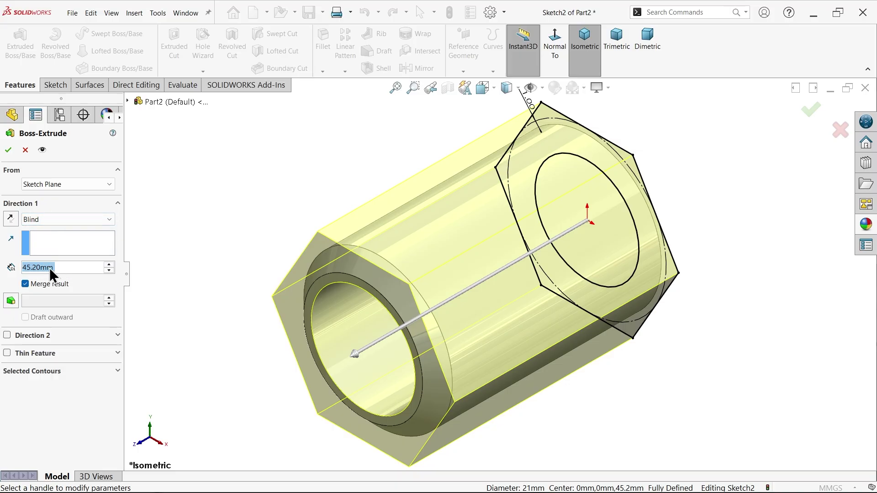
text(23)
key(Return)
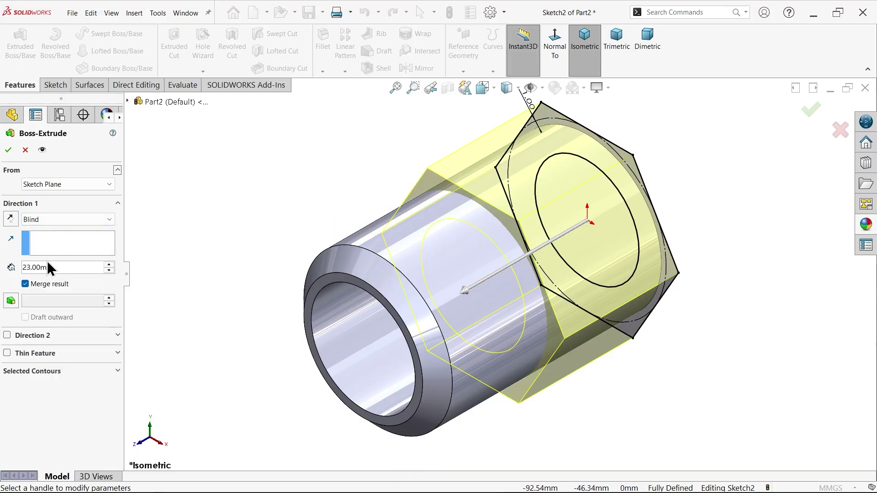
click(10, 150)
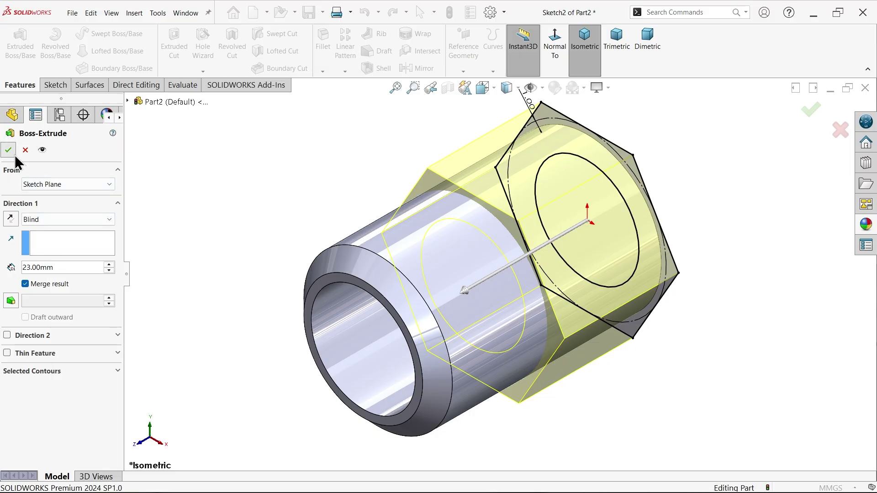
scroll(513, 301, down, 2)
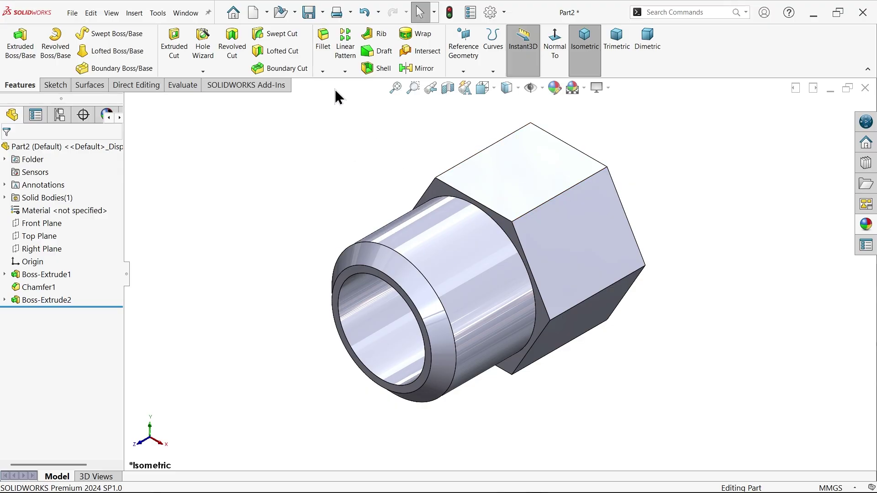
Step: Start a Thread feature on the circular edge between the chamfer and the cylindrical face, with the start offset enabled at 0.50 mm
click(198, 73)
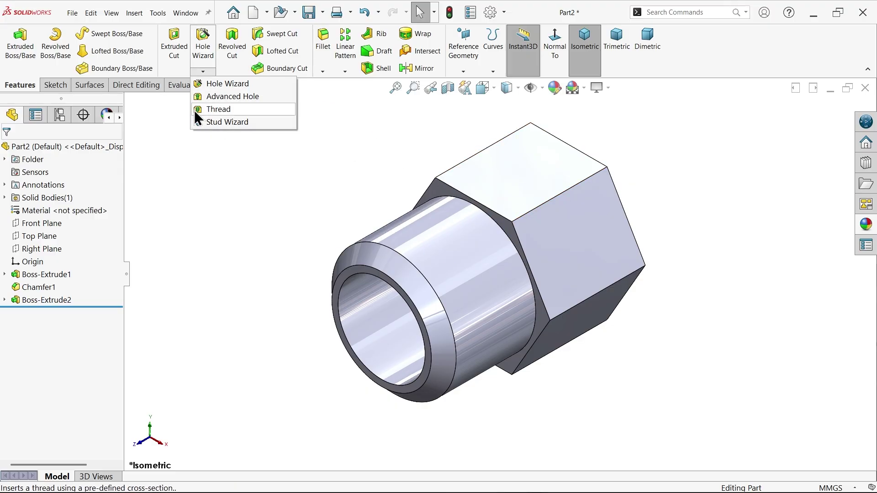
click(216, 113)
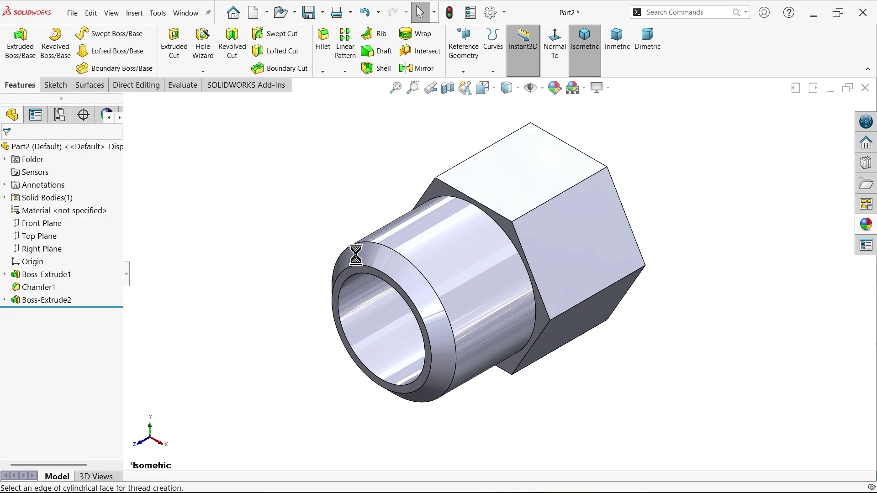
click(512, 271)
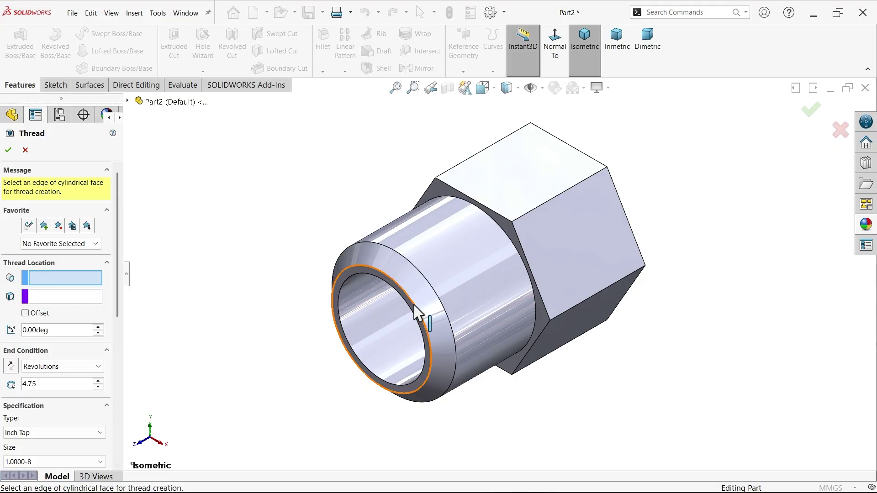
click(445, 304)
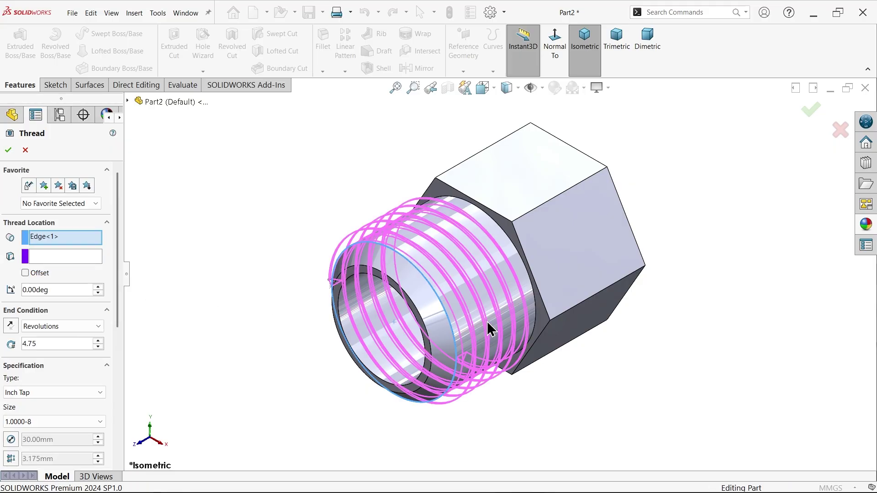
scroll(486, 317, down, 3)
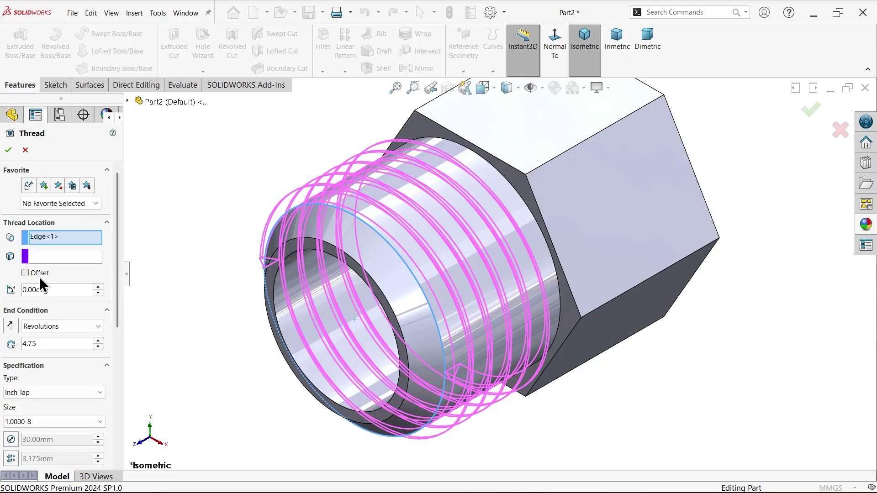
click(25, 273)
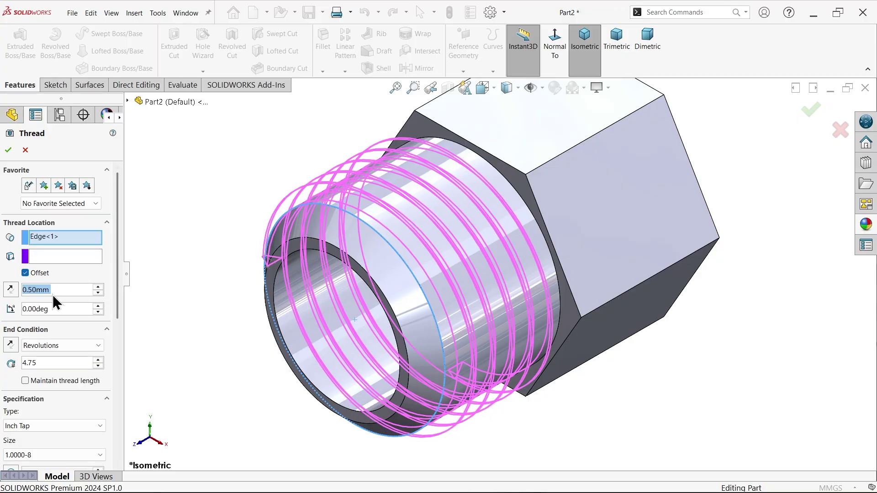
middle_drag(194, 242, 248, 237)
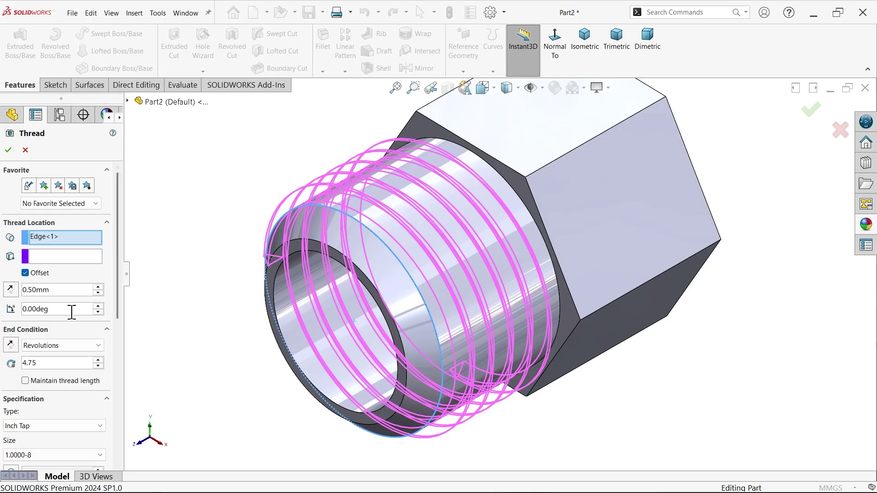
Step: Create the thread with 4.75 revolutions, type Inch Tap, size 1.0000-8, right-hand, using the Extrude thread method
click(60, 345)
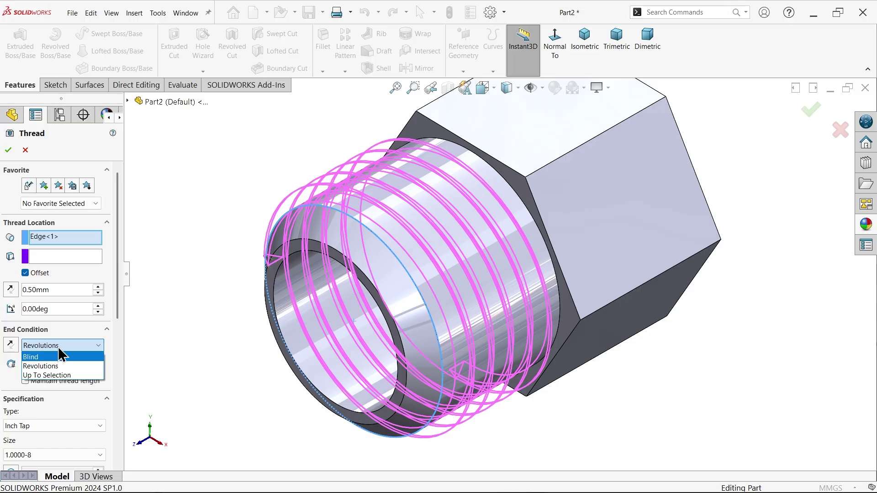
click(58, 347)
drag(39, 362, 4, 362)
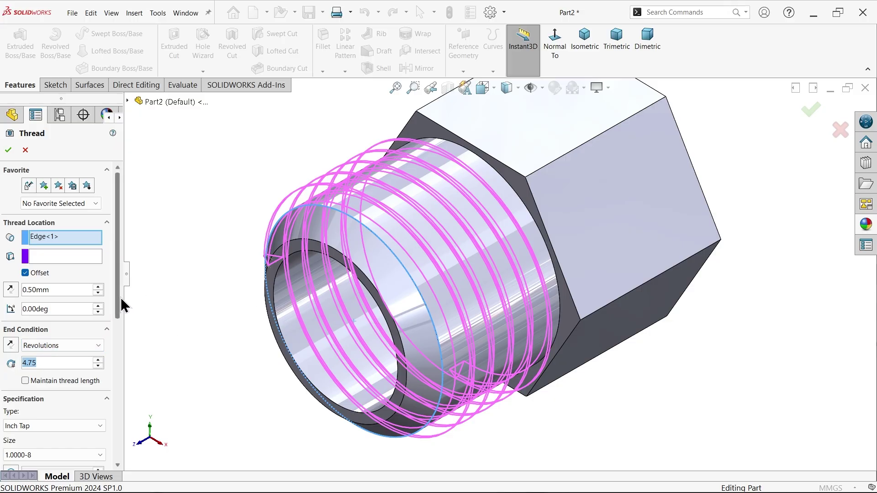
drag(116, 298, 126, 366)
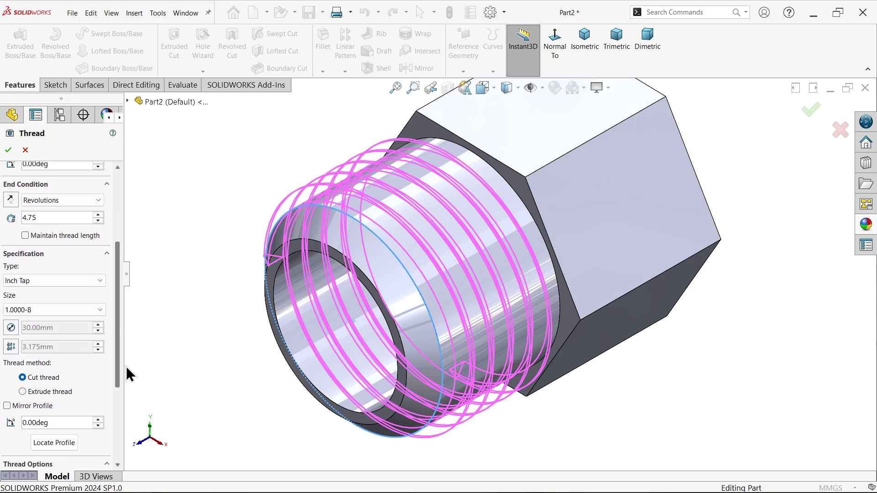
click(70, 278)
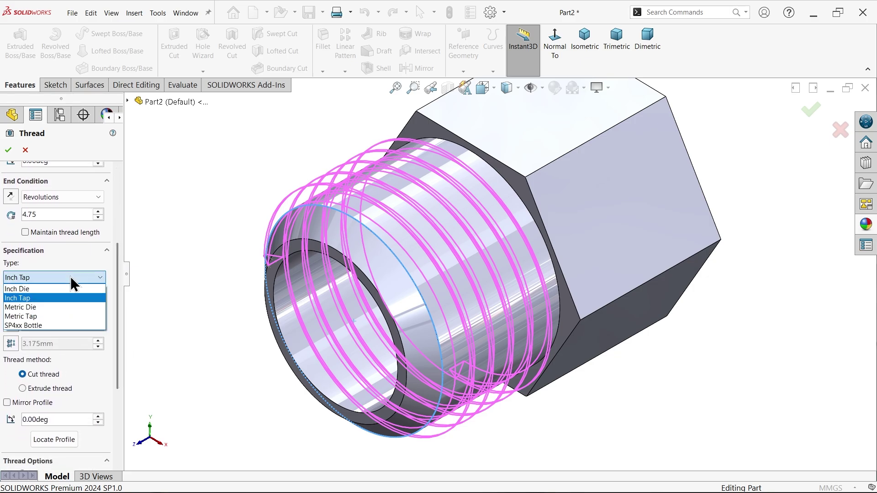
click(27, 299)
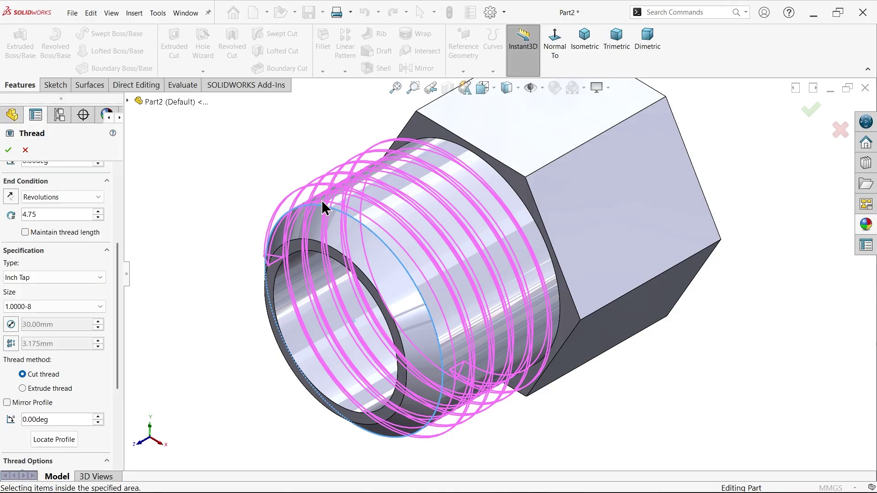
click(34, 309)
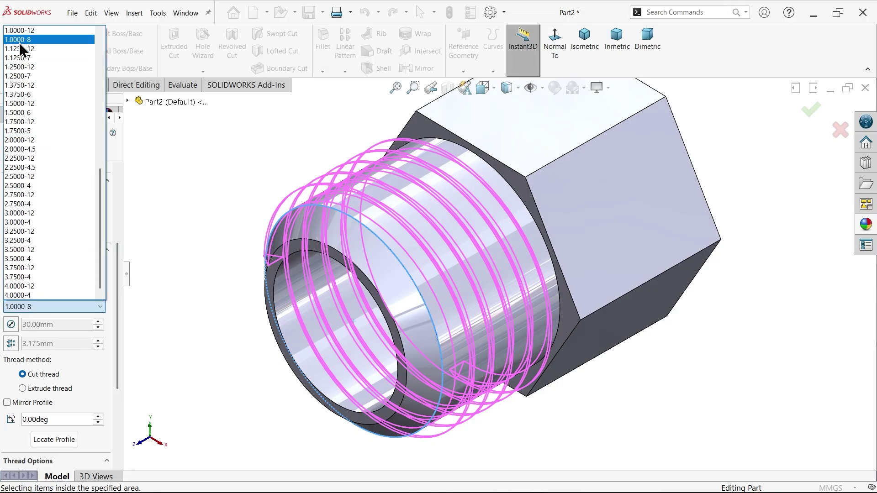
click(193, 224)
drag(119, 300, 118, 352)
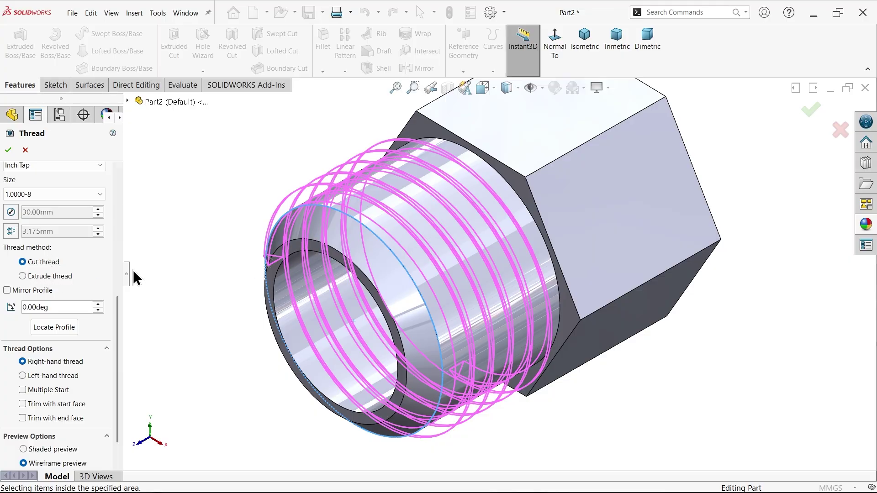
click(22, 276)
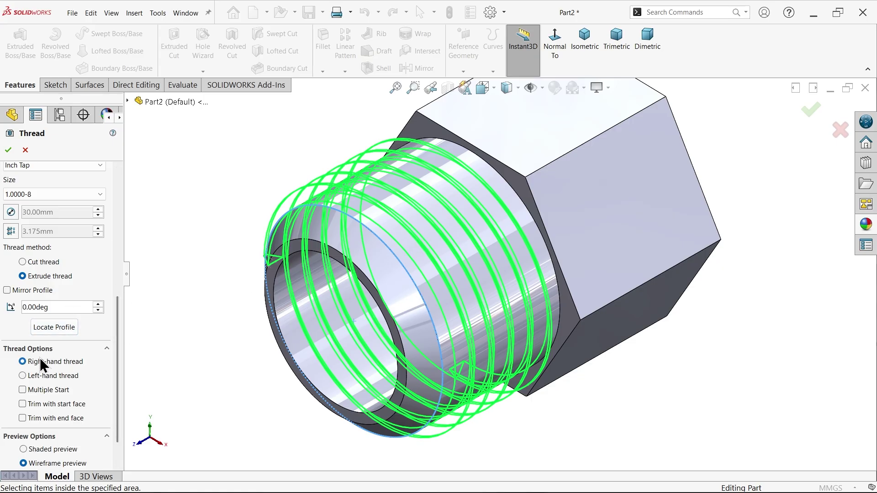
click(9, 150)
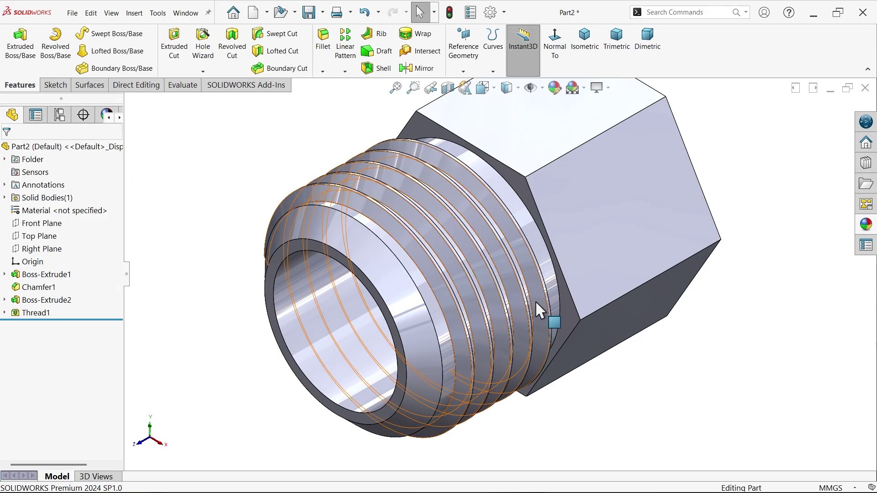
Step: Start a 3D sketch for the exposed end of the thread next to the chamfer
middle_drag(536, 301, 668, 278)
scroll(638, 193, down, 6)
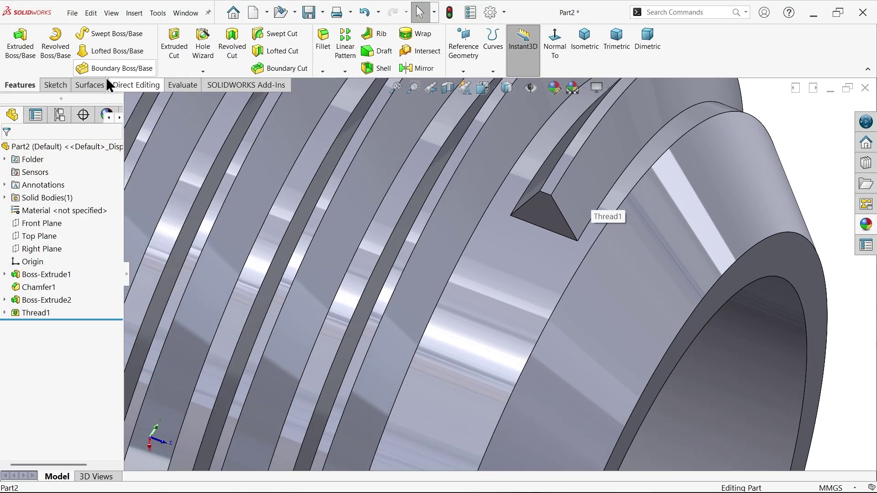
click(50, 87)
click(19, 71)
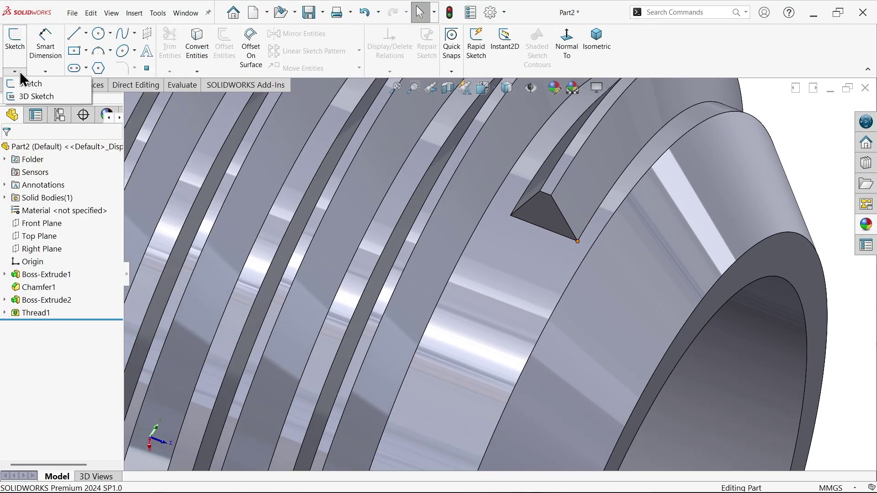
click(31, 97)
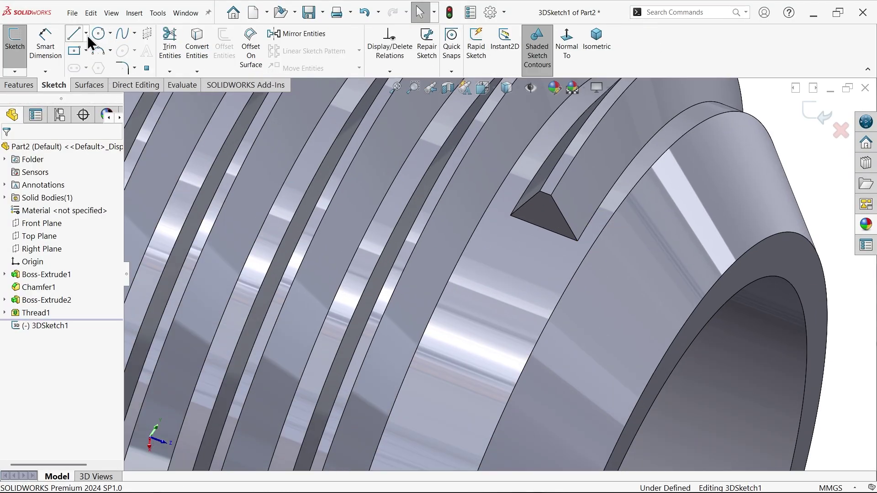
Step: Draw a construction line about 4.86 mm long from the crest corner of the thread's end face, running outward past the thread
click(86, 33)
click(94, 62)
scroll(585, 168, down, 3)
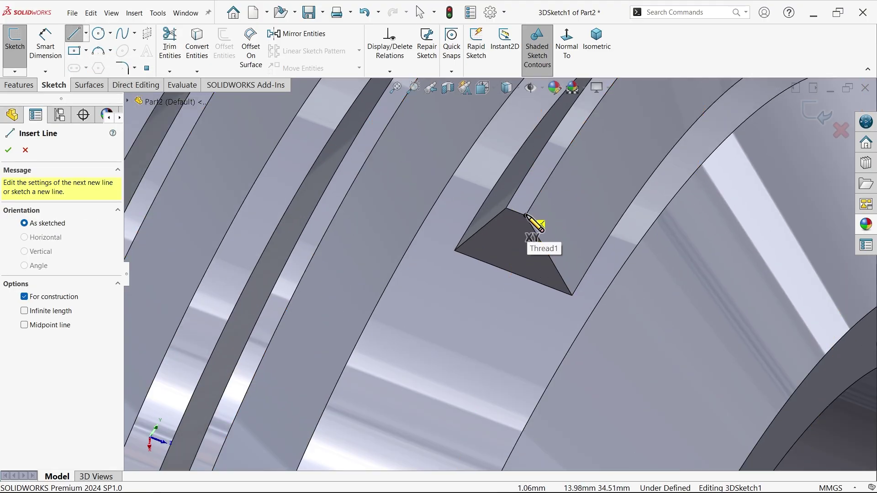
click(525, 215)
scroll(482, 301, up, 3)
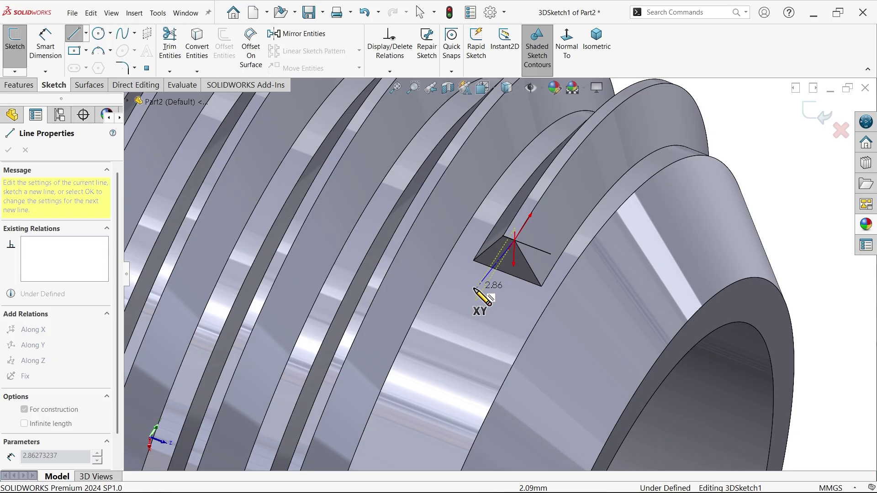
click(458, 311)
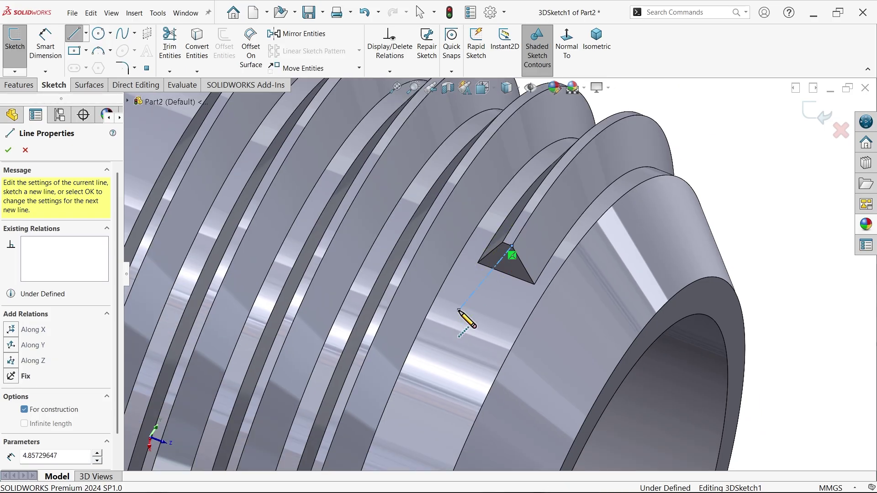
right_click(479, 276)
click(491, 270)
Step: Make the construction line tangent to the thread's helical crest edge and finish the 3D sketch
scroll(521, 255, down, 2)
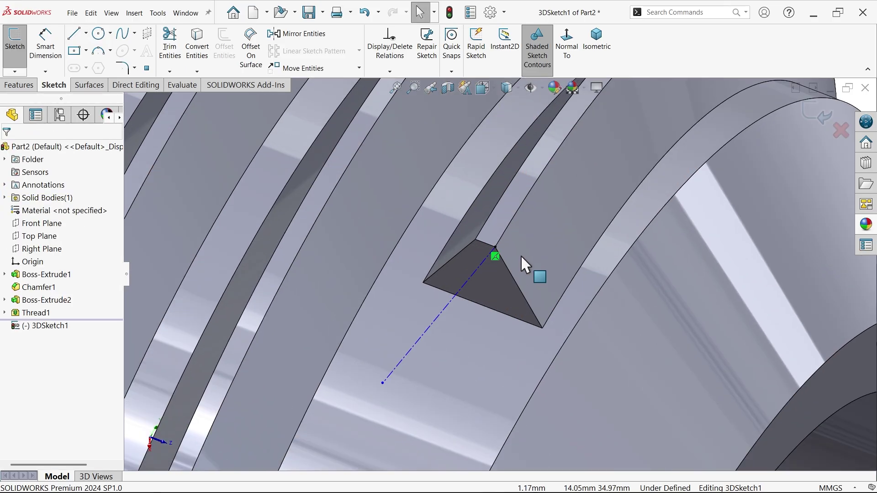
click(473, 273)
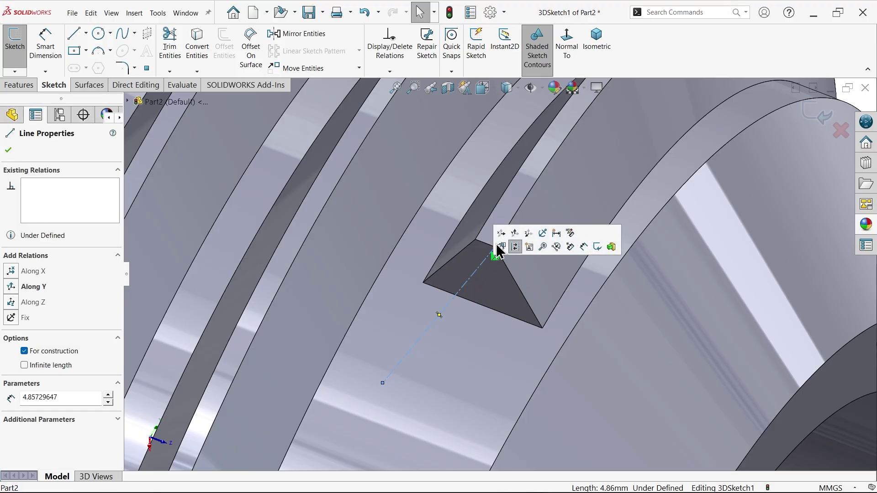
ctrl+click(507, 227)
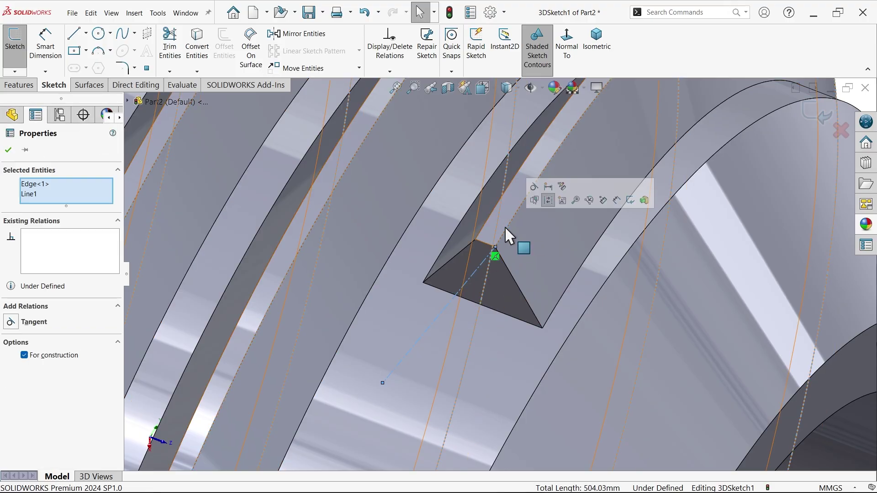
click(535, 188)
scroll(536, 188, up, 4)
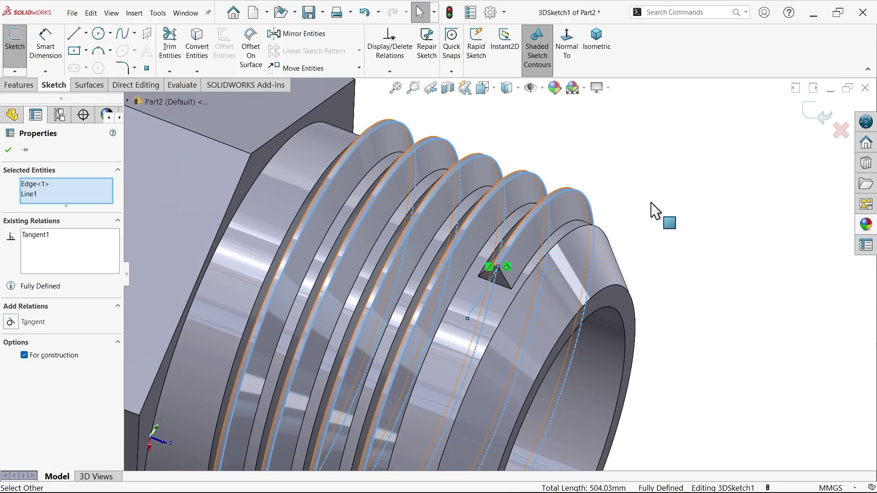
click(644, 219)
scroll(498, 269, down, 2)
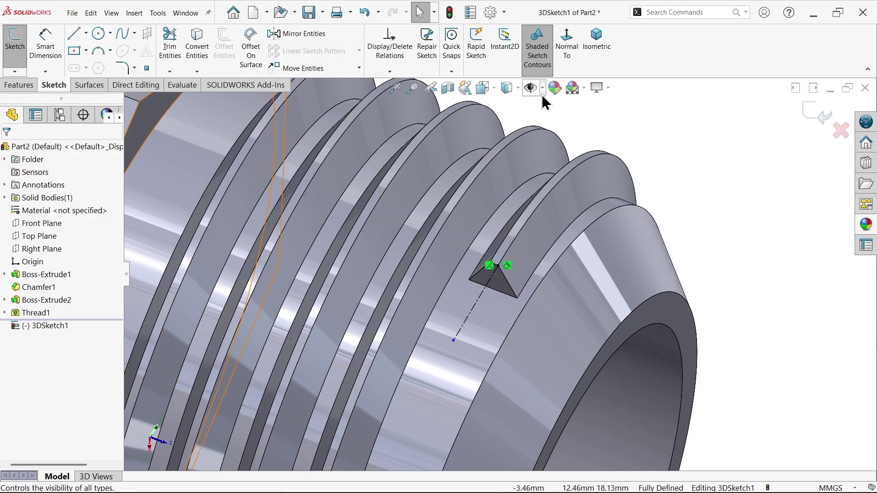
click(813, 119)
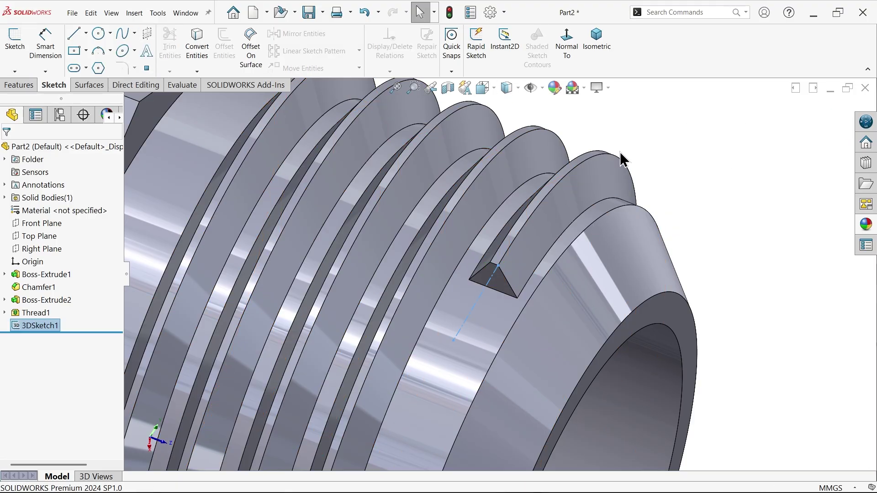
Step: Create a reference plane perpendicular to the Right Plane and coincident with the 3D sketch's construction line
click(30, 89)
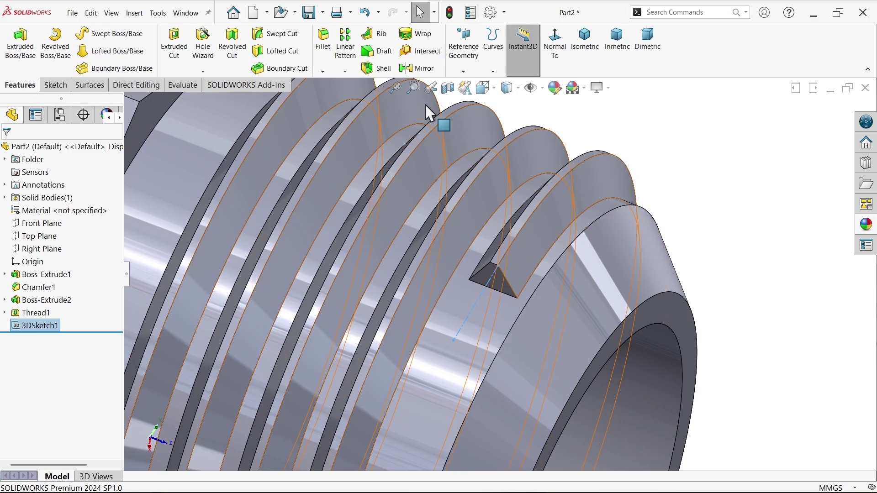
click(463, 71)
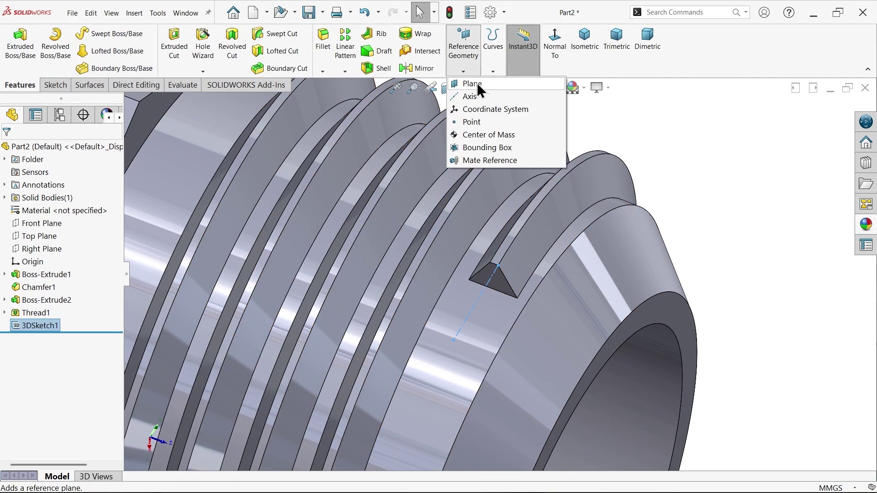
click(477, 83)
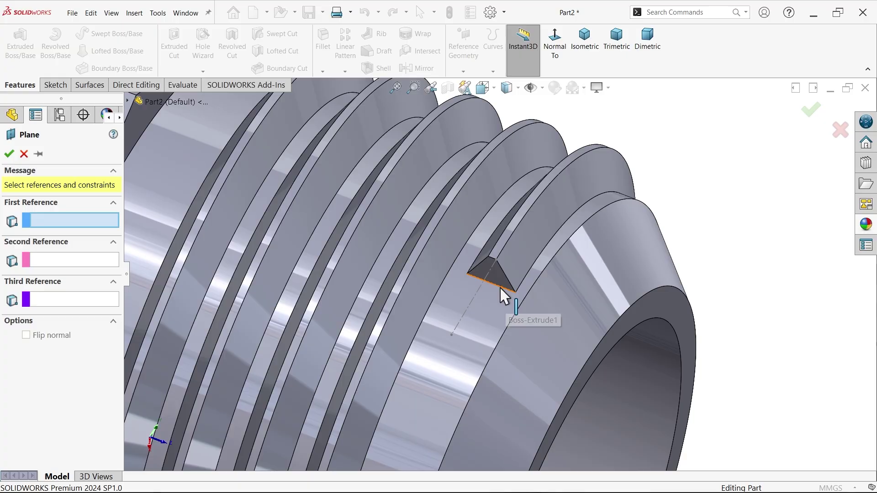
scroll(503, 296, up, 4)
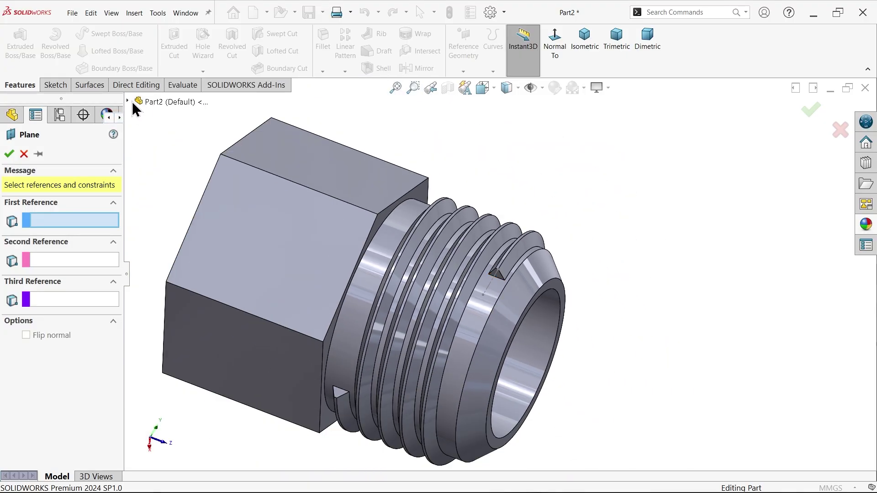
click(127, 100)
click(164, 204)
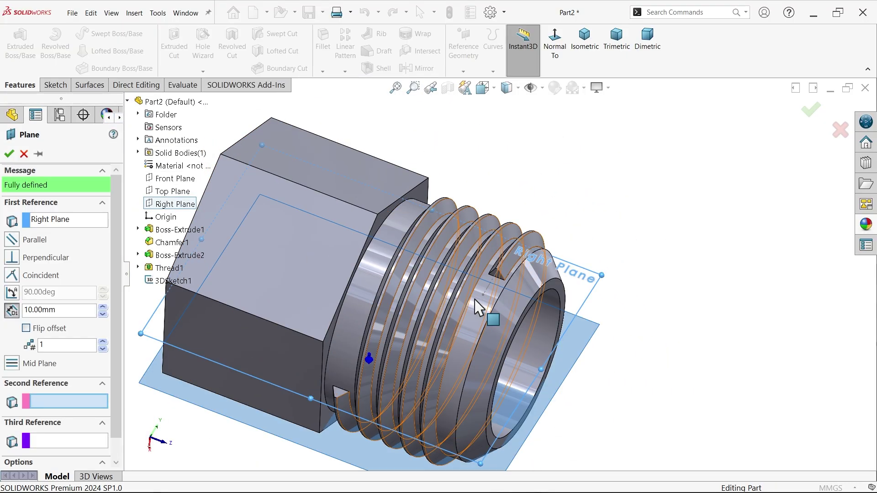
scroll(478, 307, down, 3)
click(443, 260)
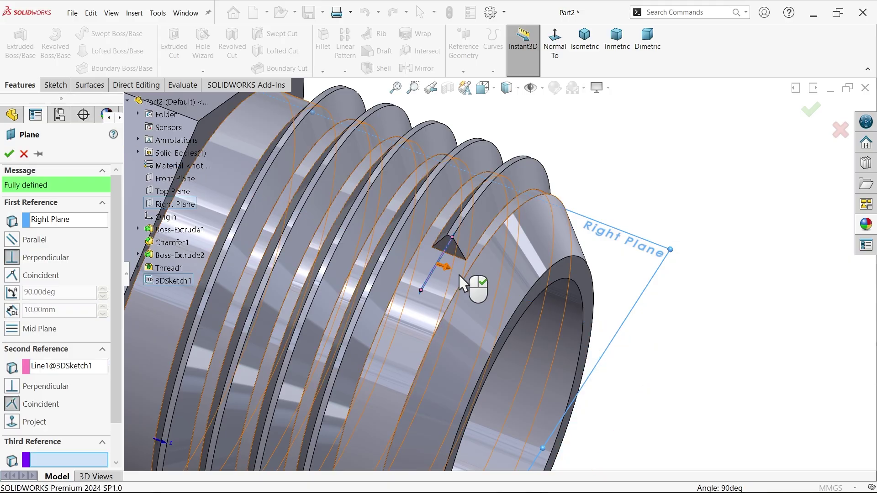
scroll(412, 304, down, 4)
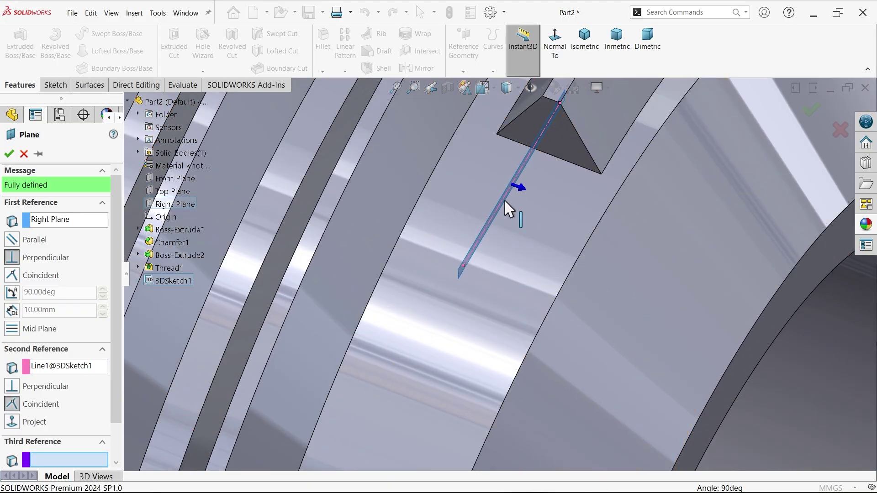
click(9, 155)
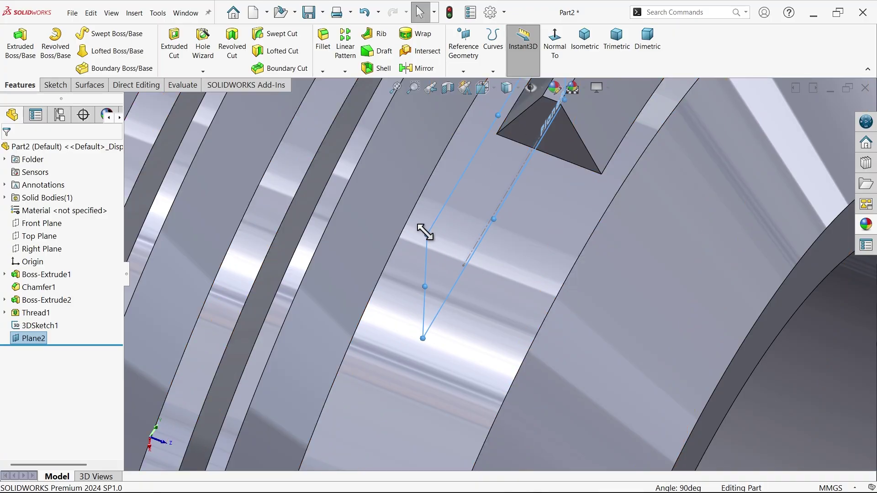
Step: Open a new sketch on the reference plane at the thread's end
scroll(415, 220, down, 5)
click(670, 161)
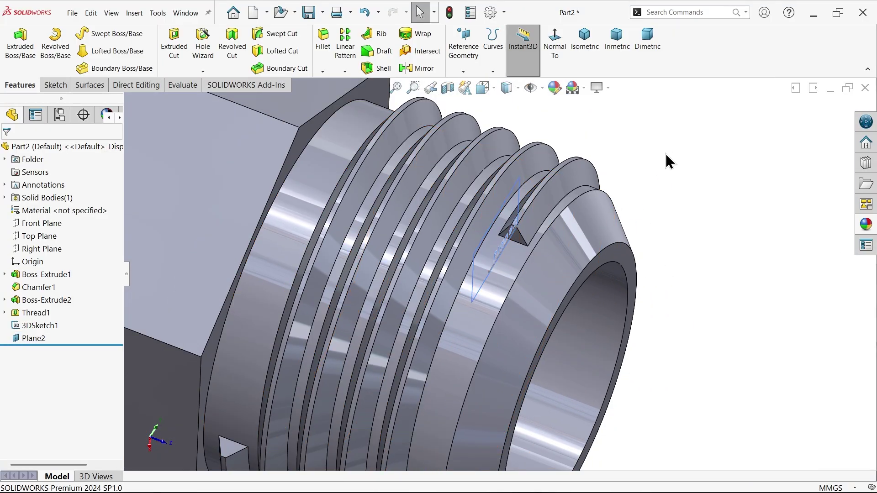
middle_drag(669, 161, 658, 143)
click(467, 201)
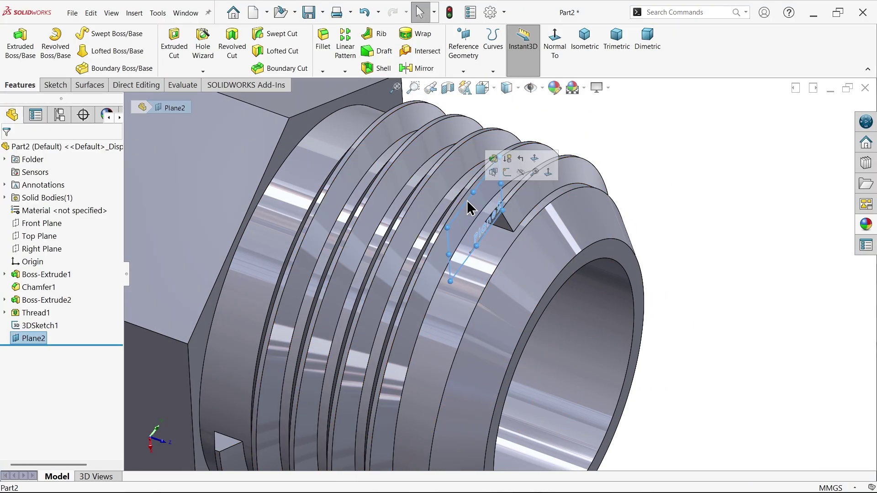
click(507, 172)
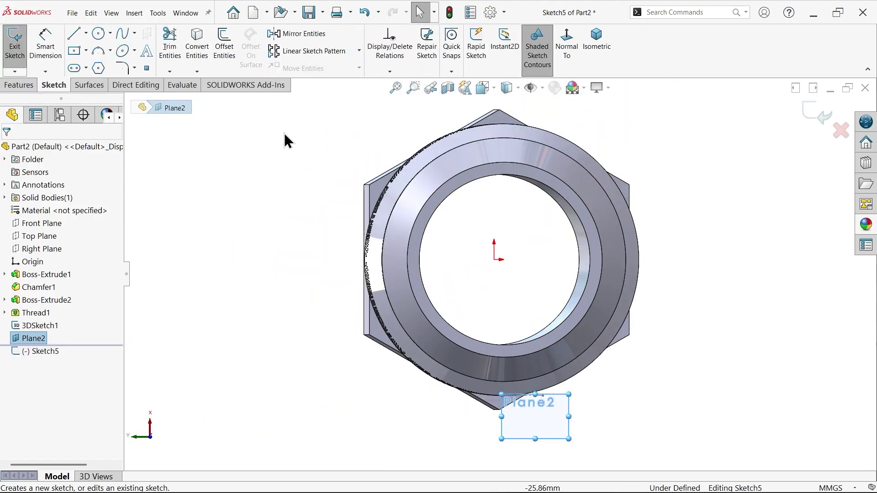
Step: Draw a three-point arc of about 4.61 mm radius from the construction line's start point at the thread end to a point over the chamfer
click(99, 52)
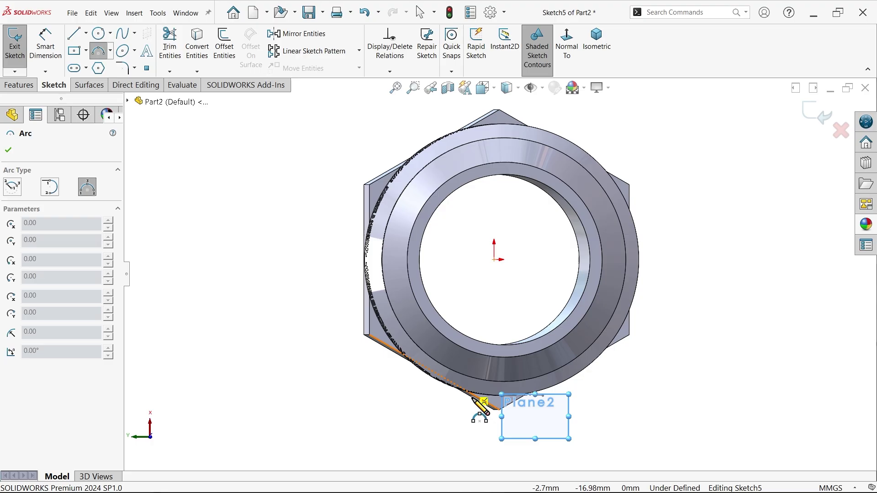
scroll(475, 411, down, 3)
scroll(555, 389, down, 2)
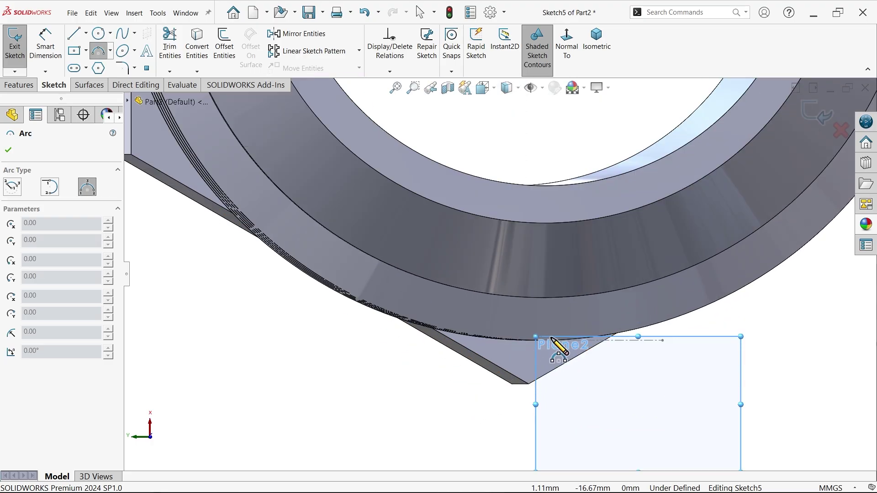
scroll(603, 351, down, 4)
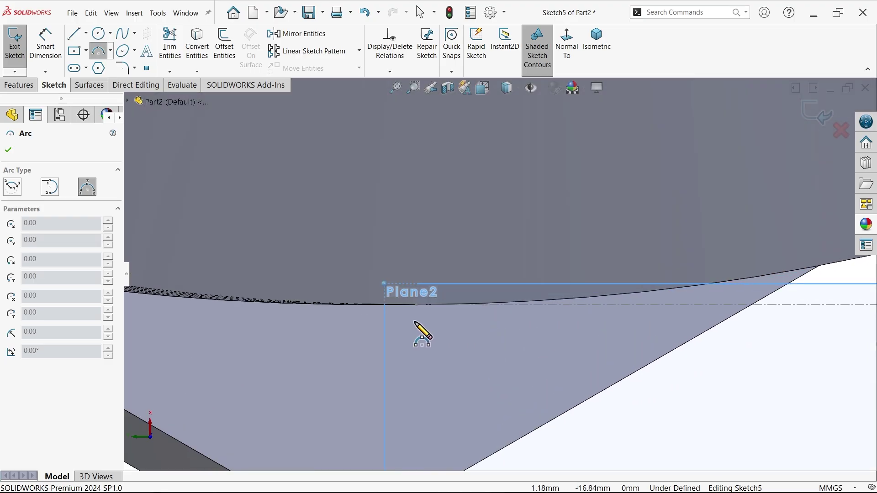
scroll(415, 323, down, 2)
click(433, 295)
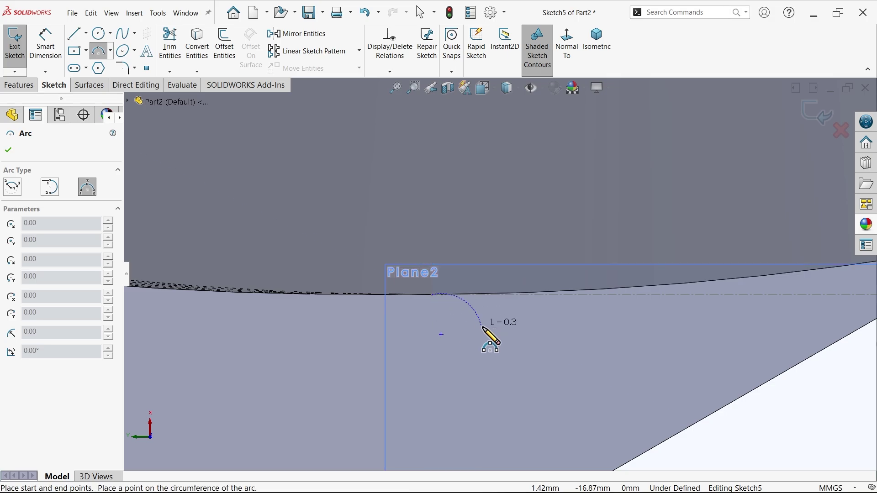
scroll(489, 337, up, 5)
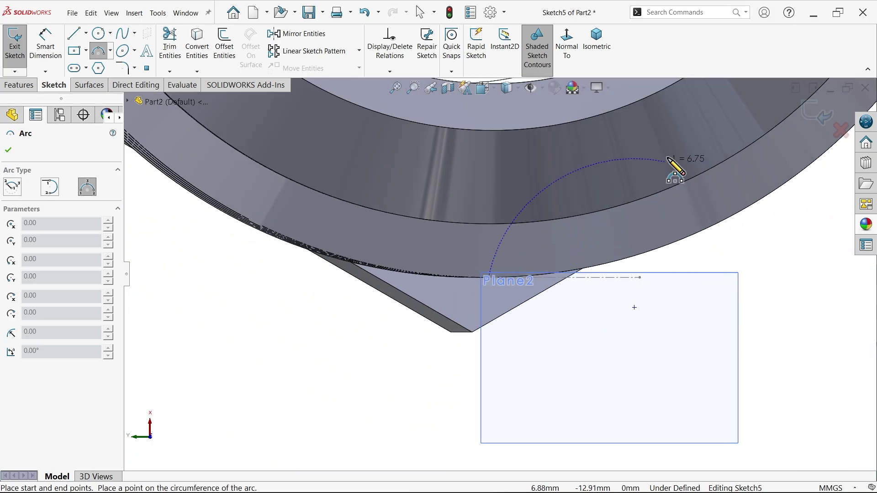
click(699, 136)
click(693, 197)
right_click(714, 238)
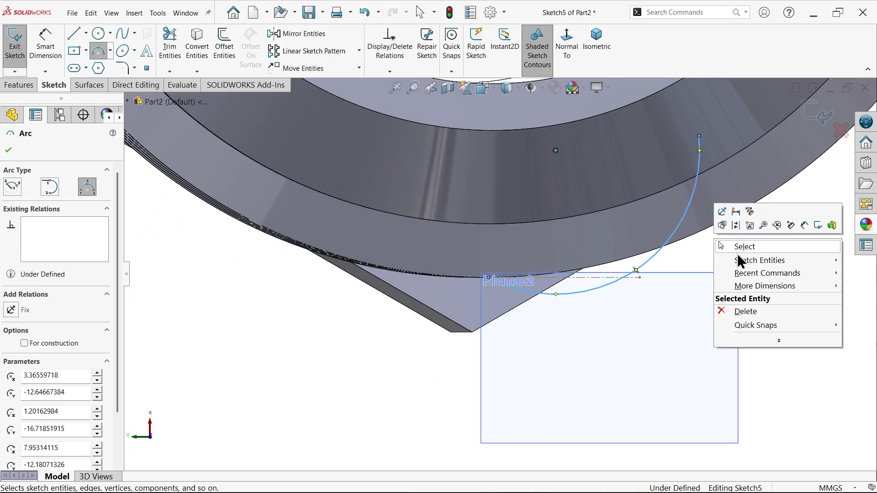
click(740, 245)
scroll(568, 288, down, 2)
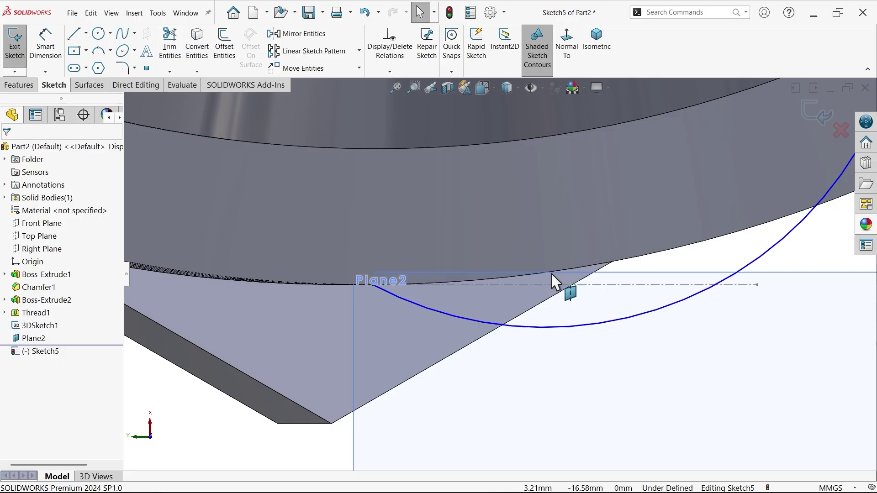
Step: Make the arc tangent to the 3D sketch's construction line
click(527, 295)
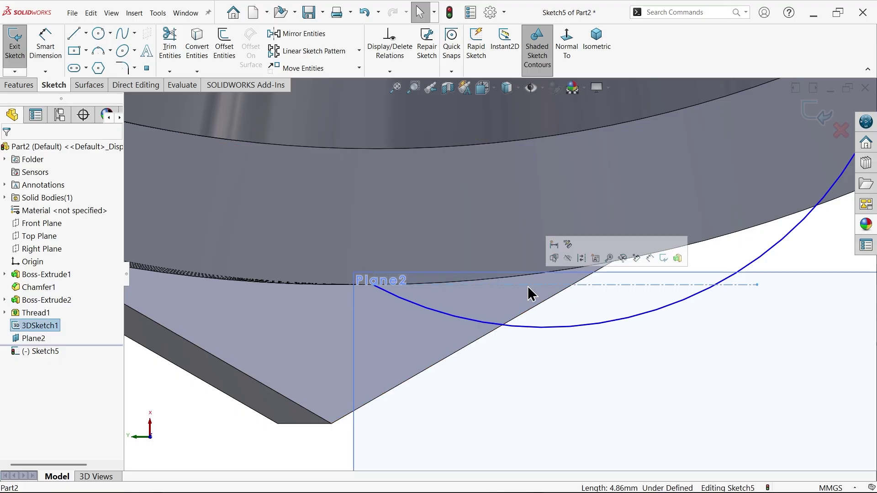
ctrl+click(522, 328)
mouse_move(547, 297)
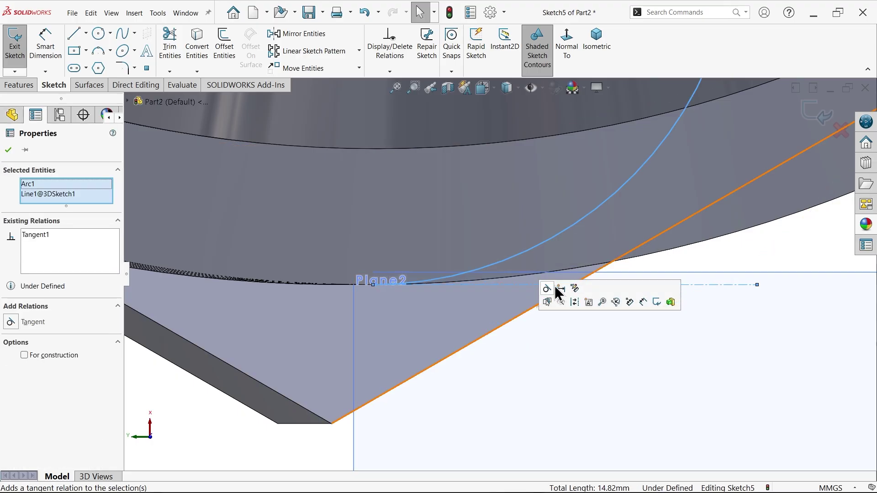
Step: Set the radius of the tangent arc at the thread's end to 10 mm
click(72, 51)
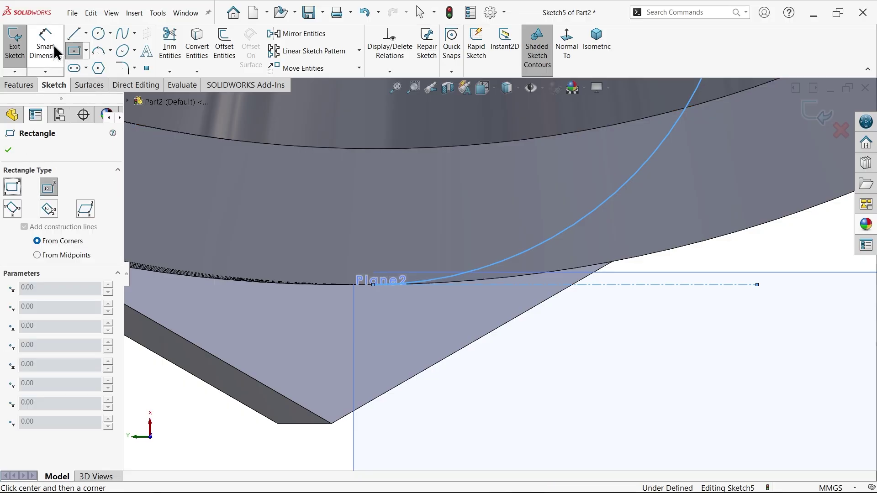
click(45, 45)
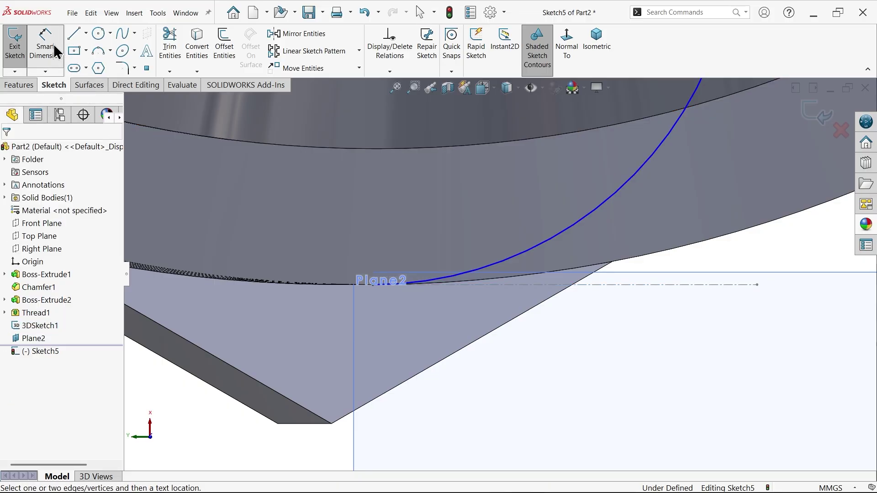
click(583, 217)
click(550, 195)
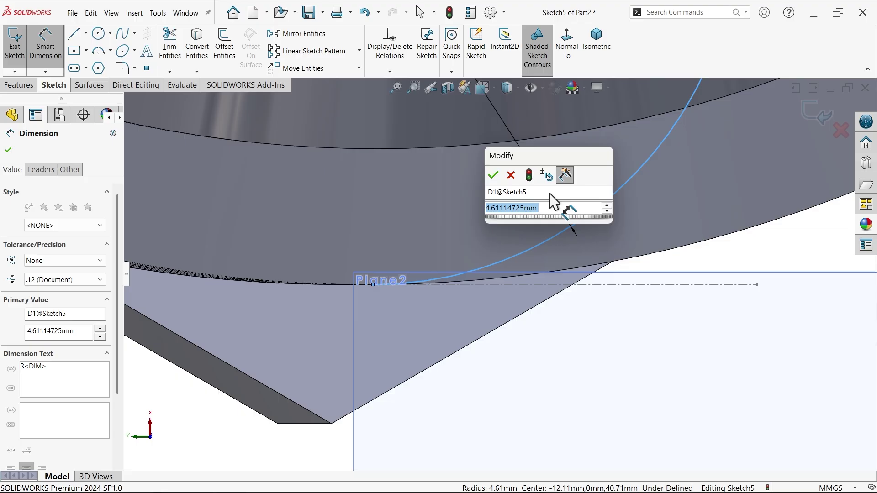
text(10)
click(493, 175)
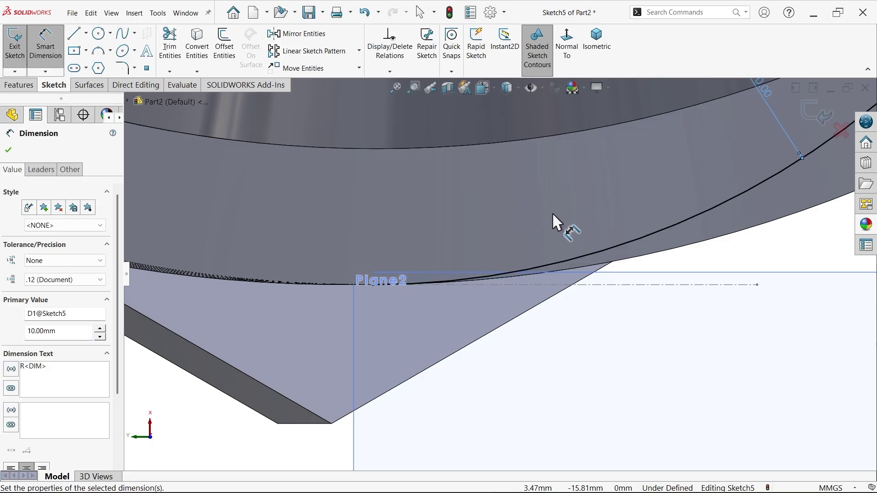
scroll(568, 208, up, 5)
scroll(578, 193, down, 3)
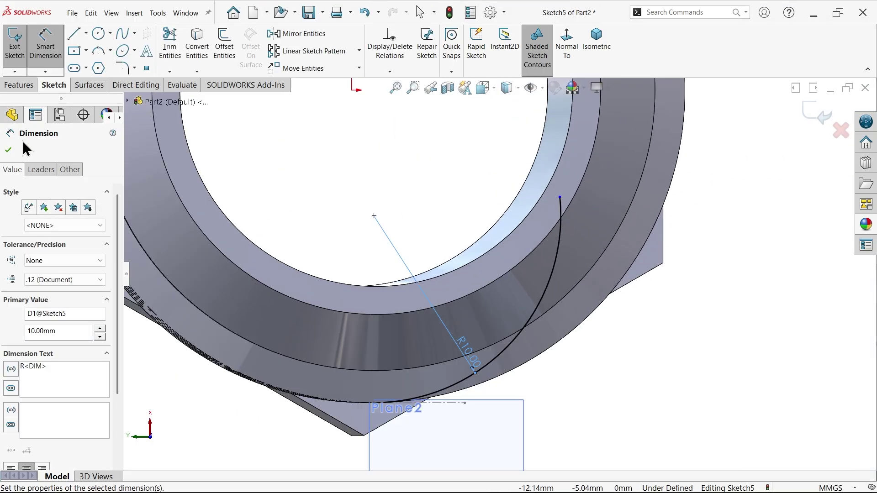
click(8, 150)
Step: Shorten the arc by moving its free endpoint back along the curve, and finish the sketch
scroll(451, 283, down, 2)
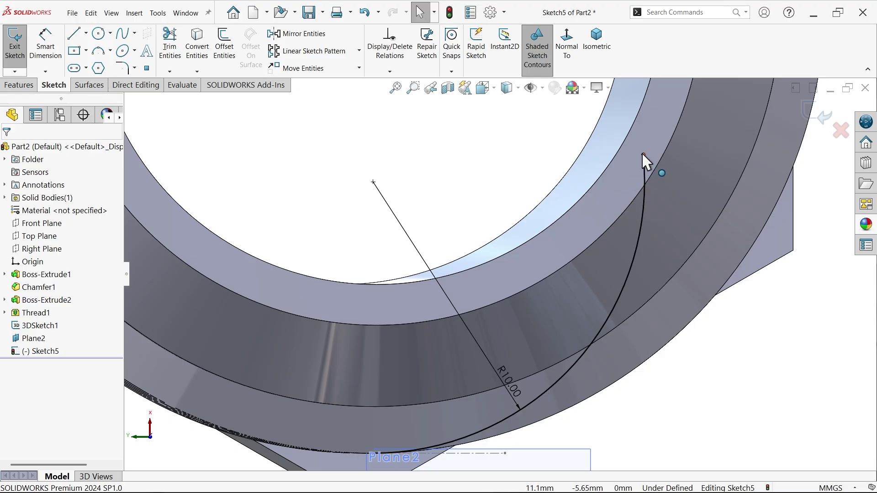
drag(643, 155, 645, 207)
drag(632, 262, 637, 264)
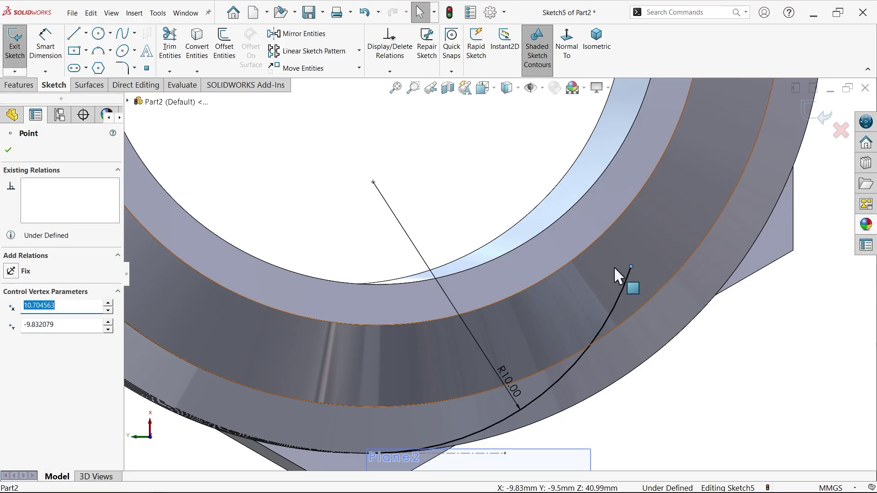
scroll(580, 211, up, 4)
middle_drag(601, 327, 590, 187)
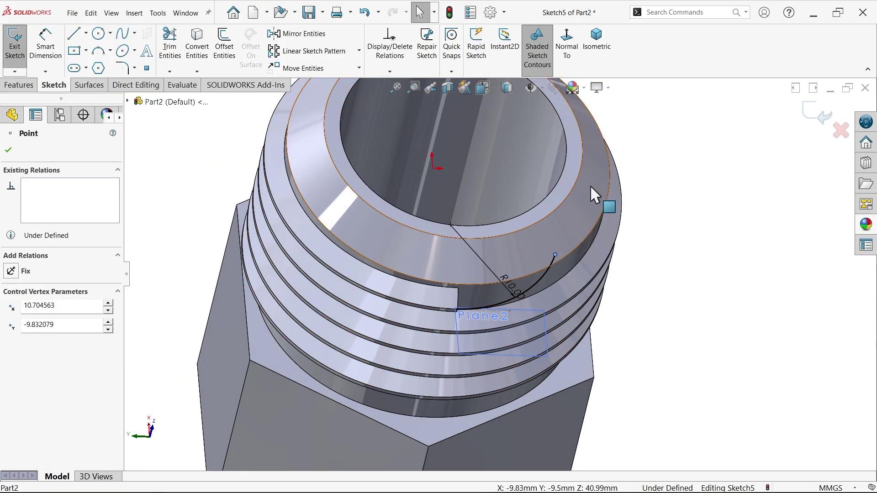
scroll(548, 302, down, 4)
middle_drag(550, 303, 679, 243)
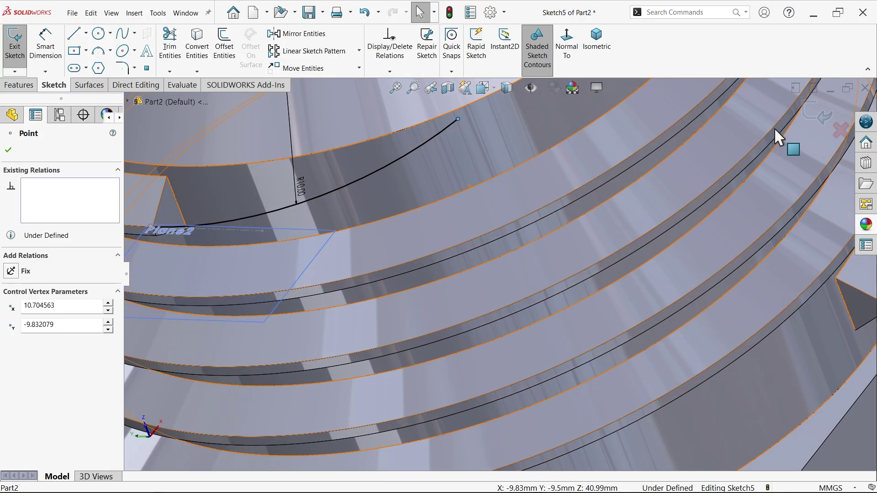
click(823, 114)
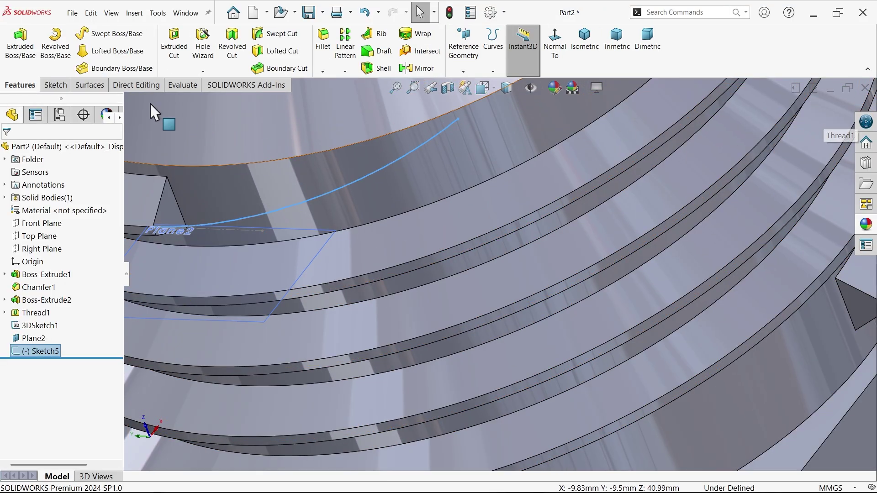
Step: Sweep the thread's triangular end face along the arc sketch, with tangent faces and the result merged
click(122, 34)
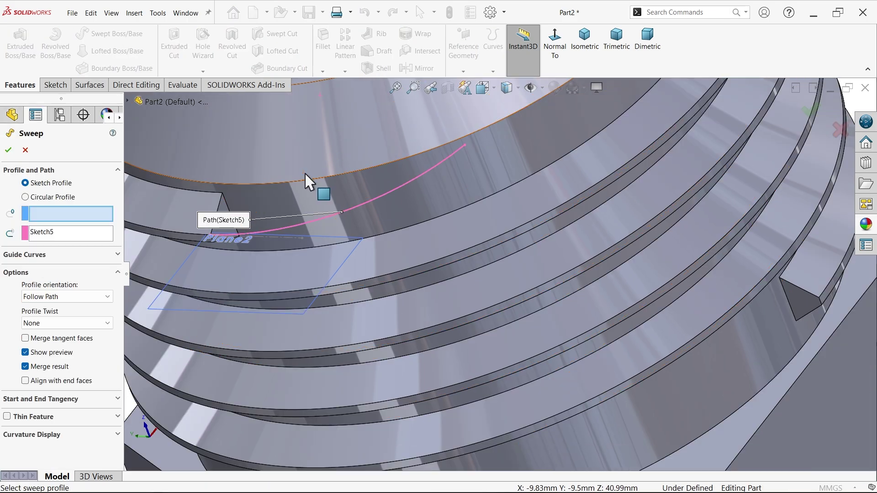
scroll(235, 221, down, 3)
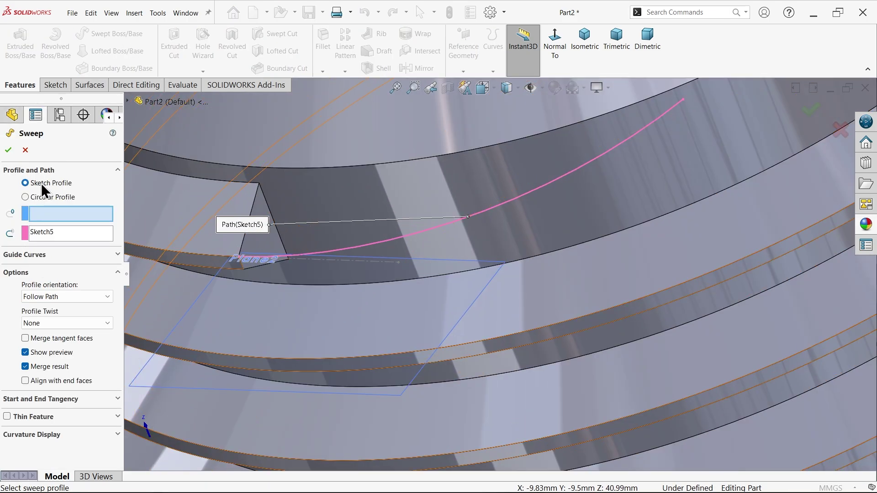
scroll(278, 235, down, 3)
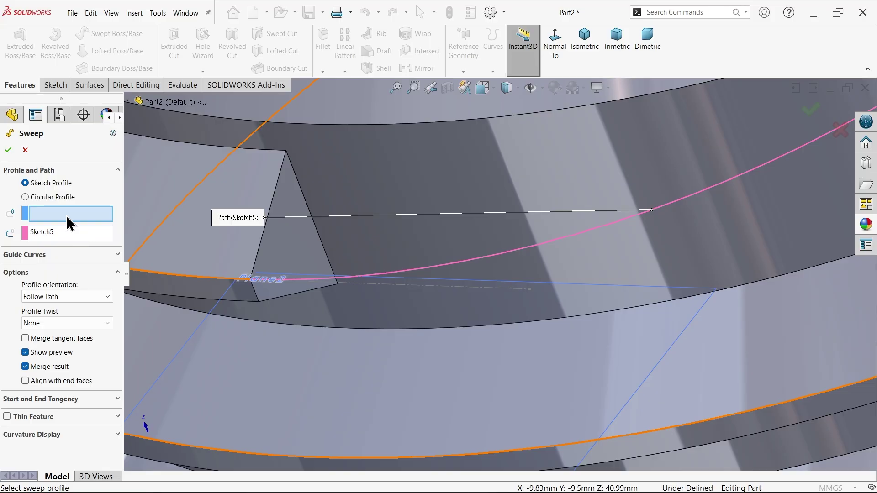
click(294, 229)
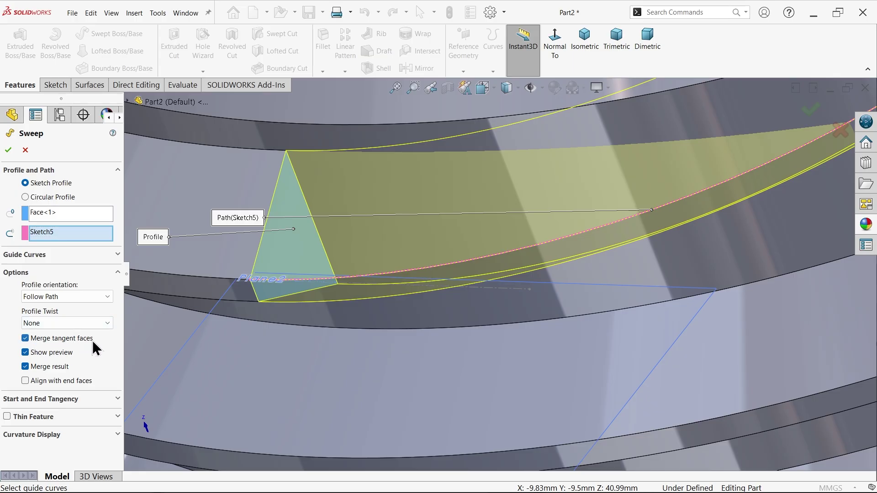
scroll(272, 305, up, 3)
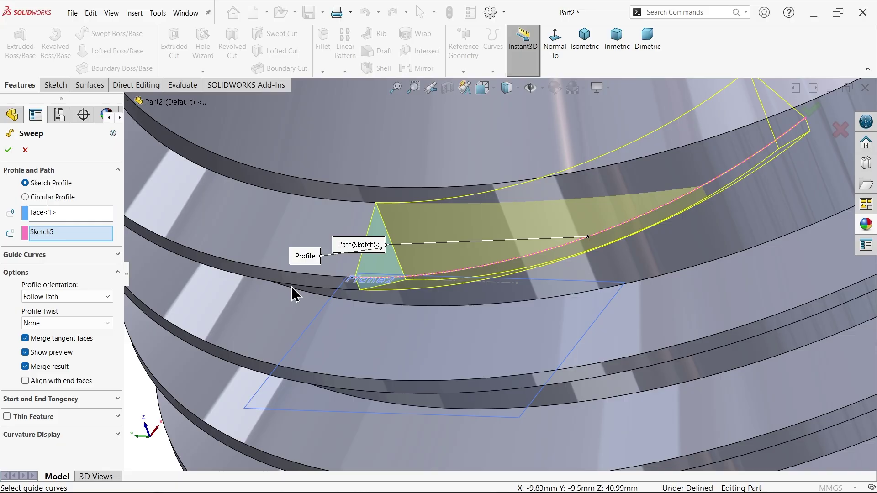
click(8, 149)
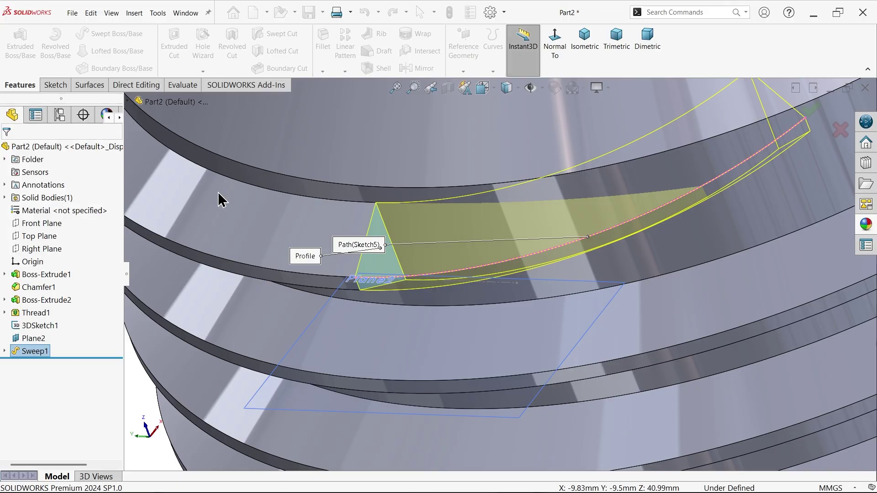
Step: Hide the reference plane and the 3D sketch at the swept thread end
scroll(233, 232, up, 2)
click(35, 340)
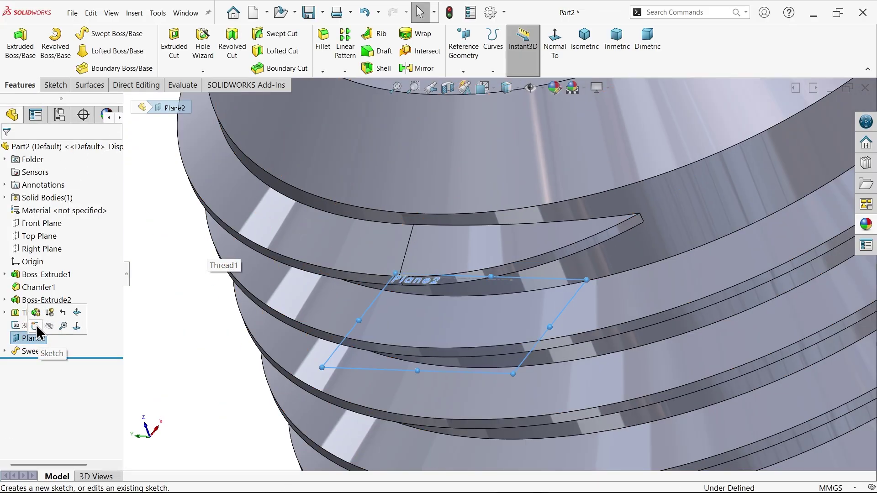
ctrl+click(37, 325)
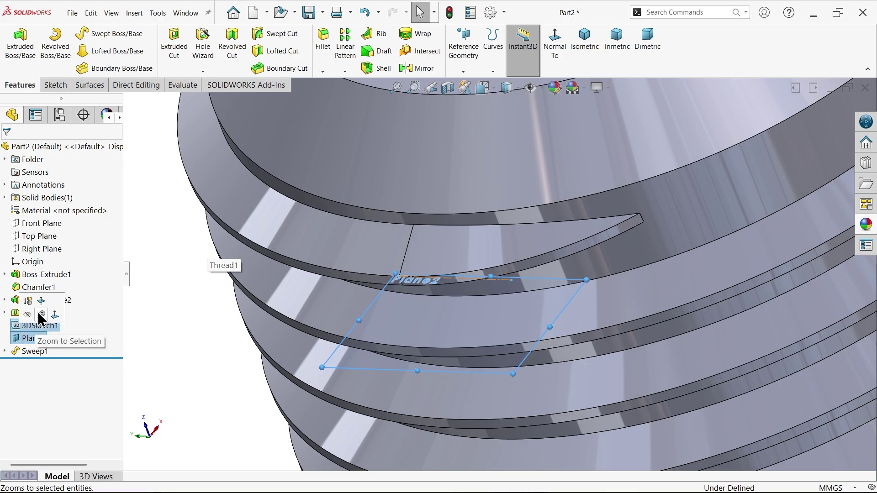
click(28, 315)
click(138, 314)
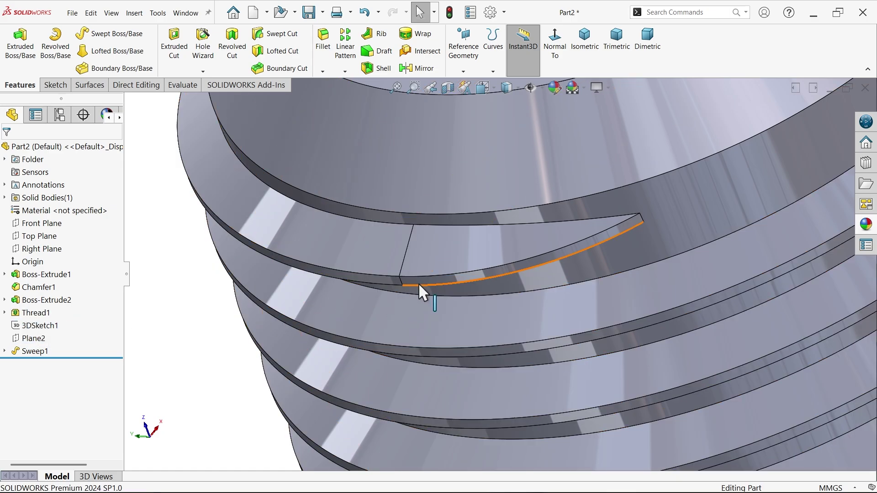
Step: Open a new 3D sketch for the thread's other end, near the hexagonal body
scroll(480, 274, up, 5)
middle_drag(503, 272, 516, 291)
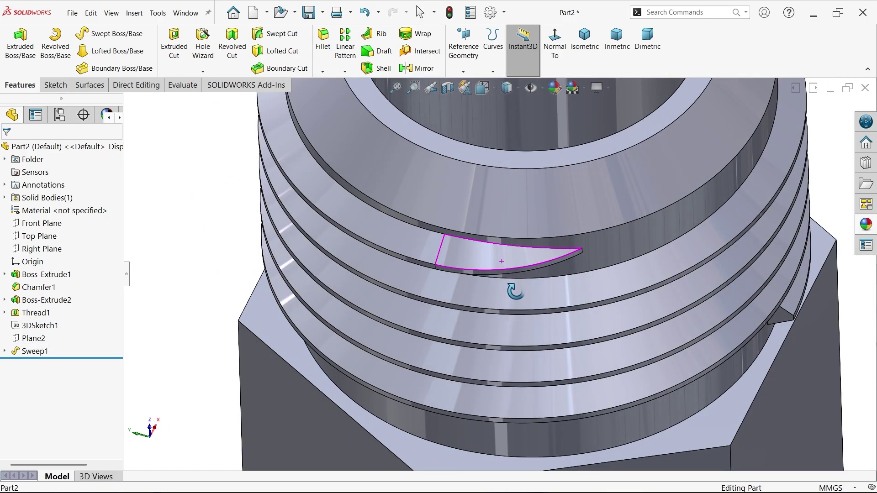
scroll(516, 292, up, 5)
scroll(506, 272, down, 3)
middle_drag(550, 330, 478, 344)
scroll(639, 338, down, 5)
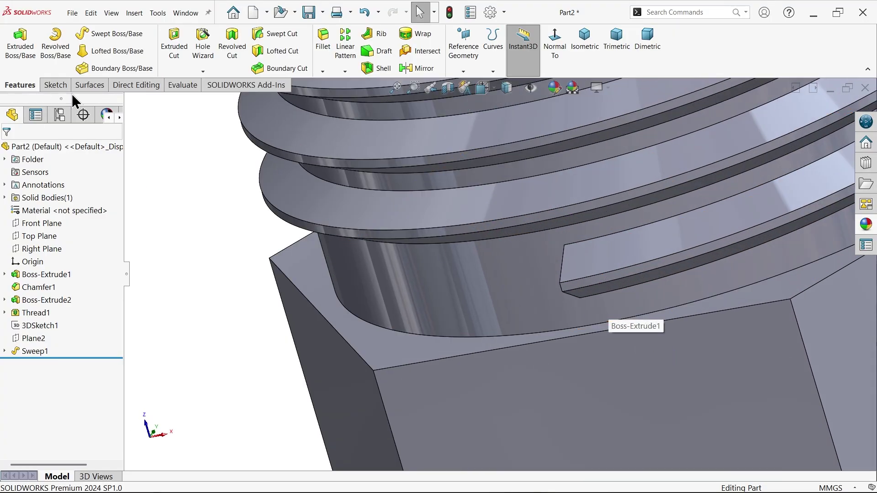
click(56, 85)
click(18, 72)
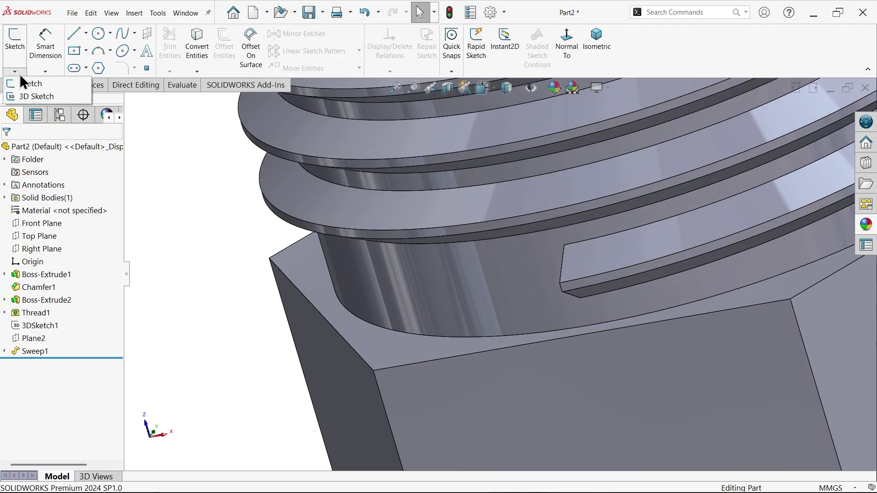
click(31, 96)
Step: Draw a construction line about 3.41 mm long outward from the outer corner of the thread end near the hexagon
click(85, 33)
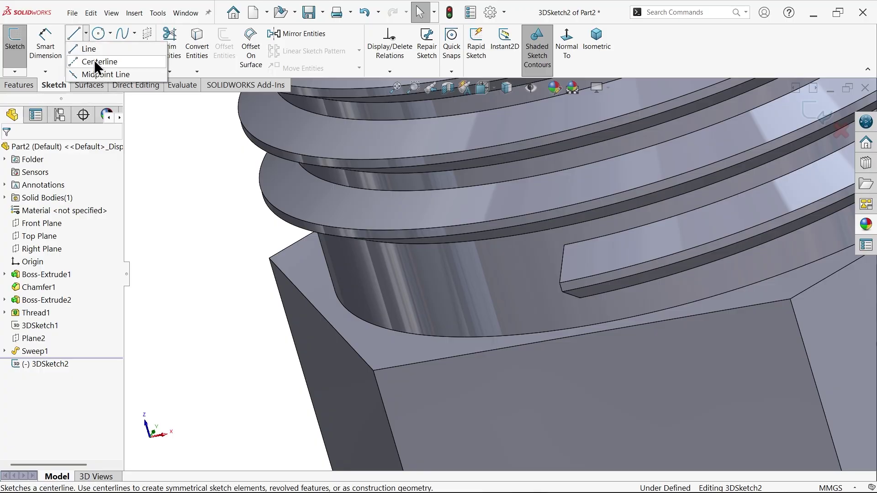
click(97, 62)
scroll(498, 271, down, 3)
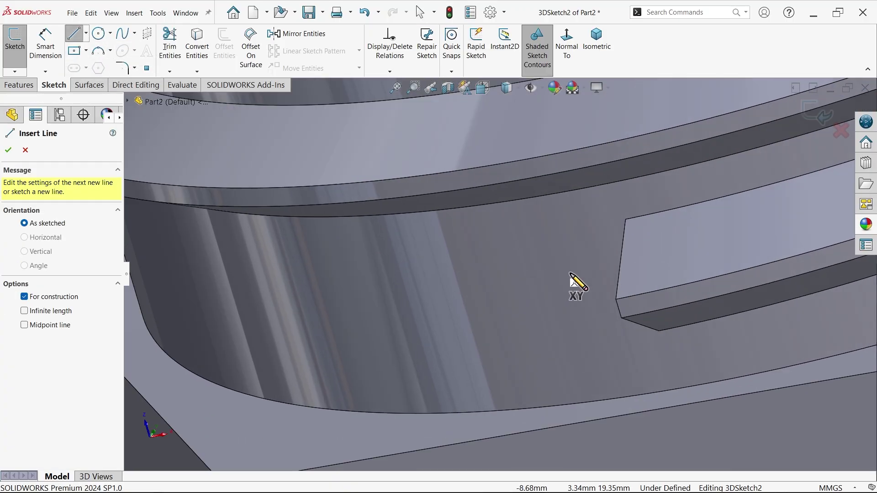
click(616, 300)
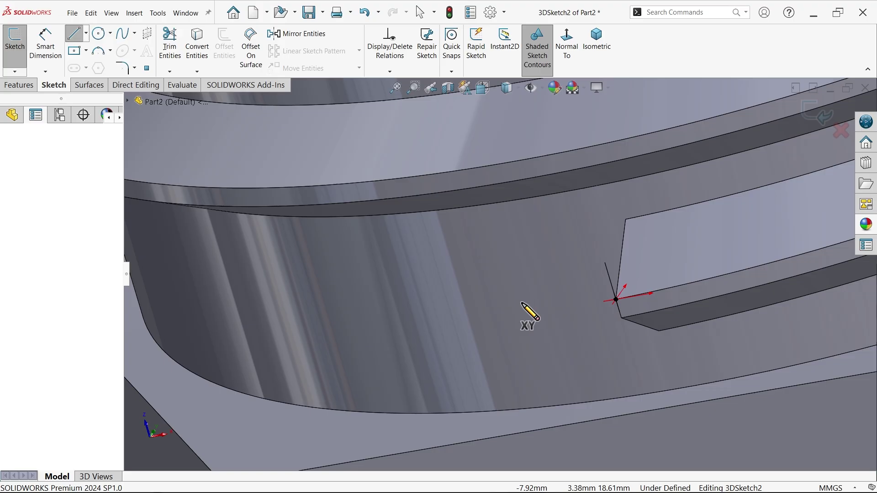
right_click(370, 326)
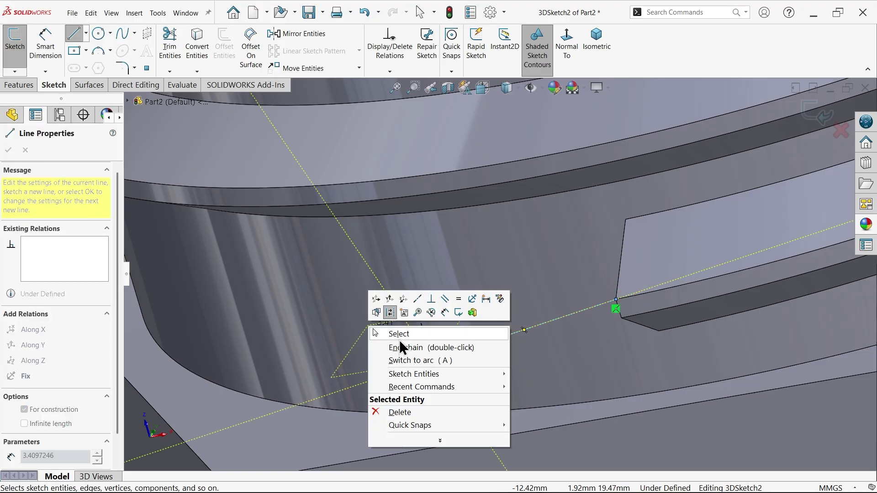
click(400, 340)
Step: Make the construction line tangent to the thread's adjoining helical edge and close the 3D sketch
click(651, 289)
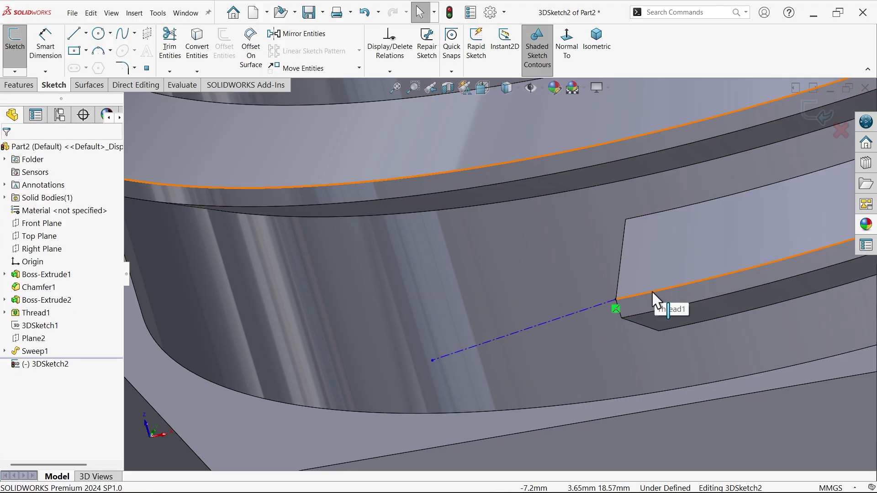
ctrl+click(580, 312)
click(609, 273)
scroll(392, 254, up, 5)
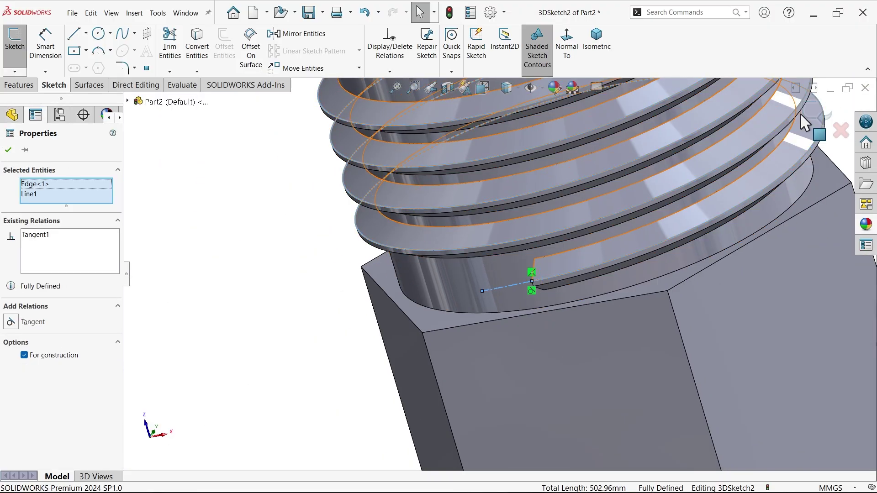
click(811, 118)
Step: Create a reference plane parallel to the fitting's annular end face and coincident with the new construction line's start point
middle_drag(290, 157, 487, 87)
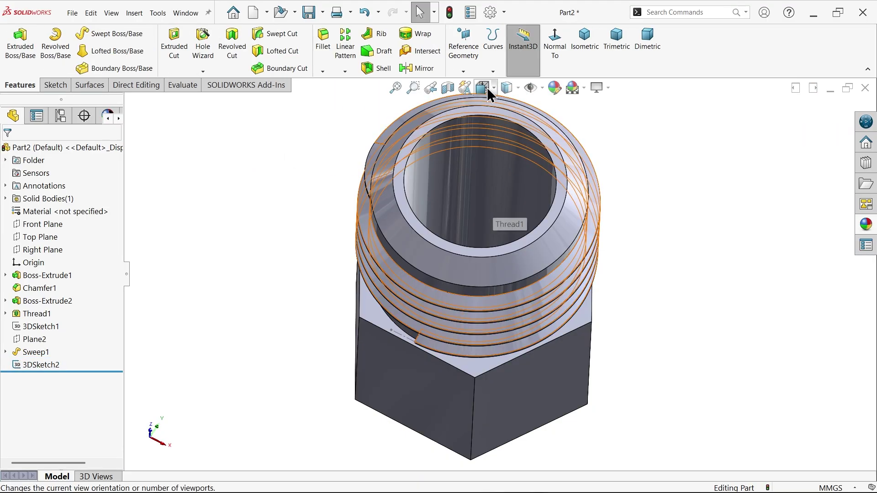
click(464, 73)
click(465, 80)
scroll(418, 201, down, 2)
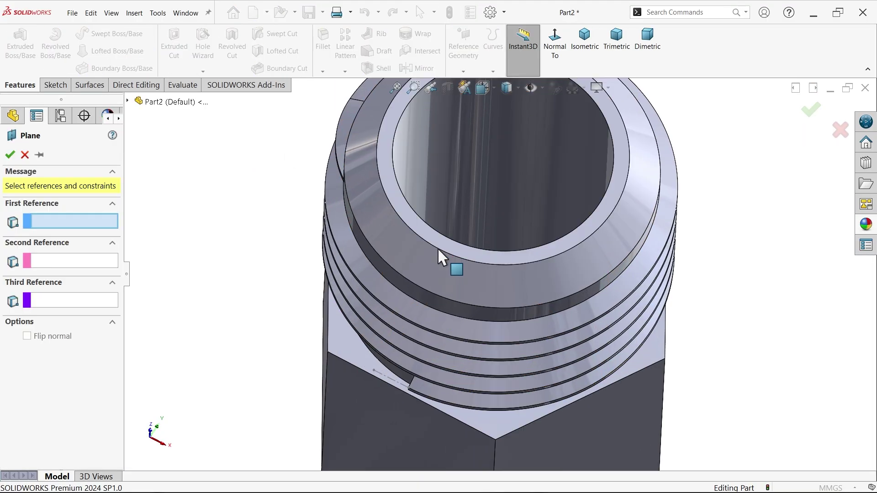
click(433, 235)
scroll(412, 414, down, 6)
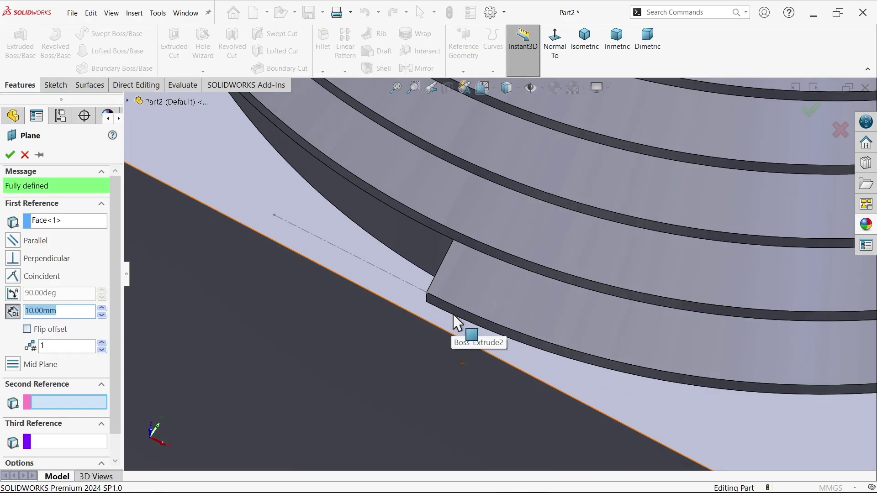
click(422, 258)
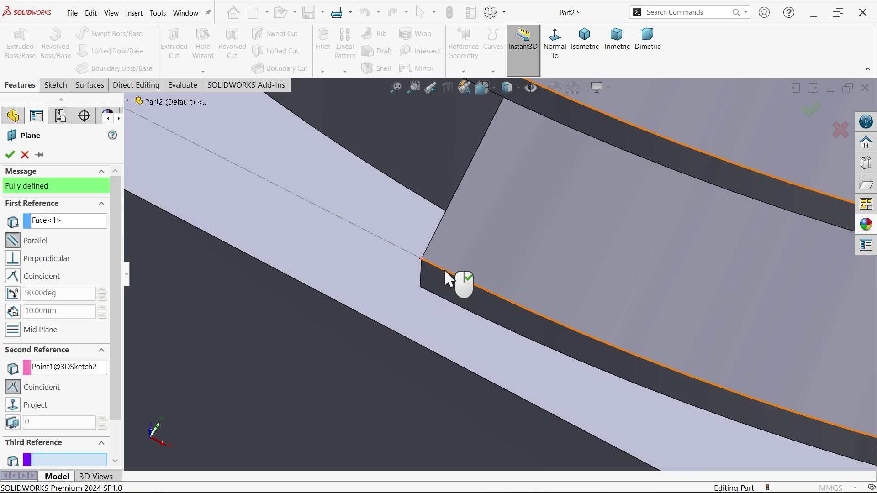
scroll(533, 325, up, 6)
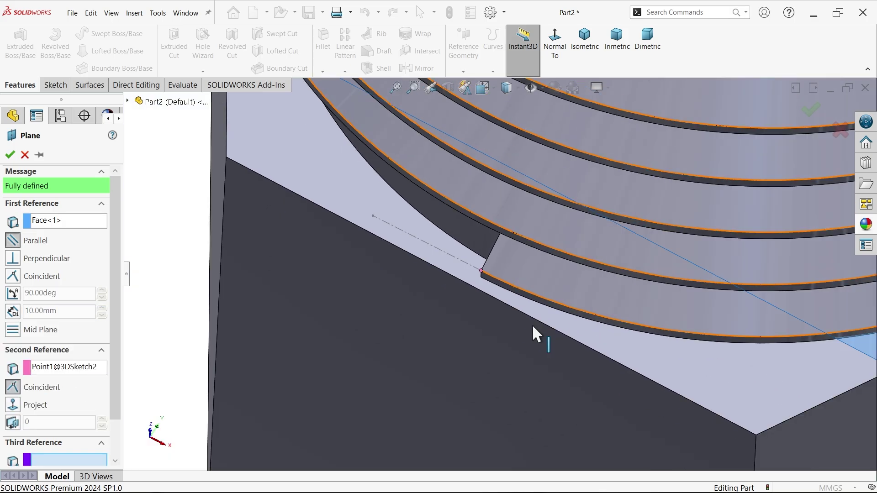
scroll(661, 266, up, 4)
middle_drag(700, 300, 694, 147)
scroll(697, 206, down, 5)
middle_drag(697, 205, 708, 173)
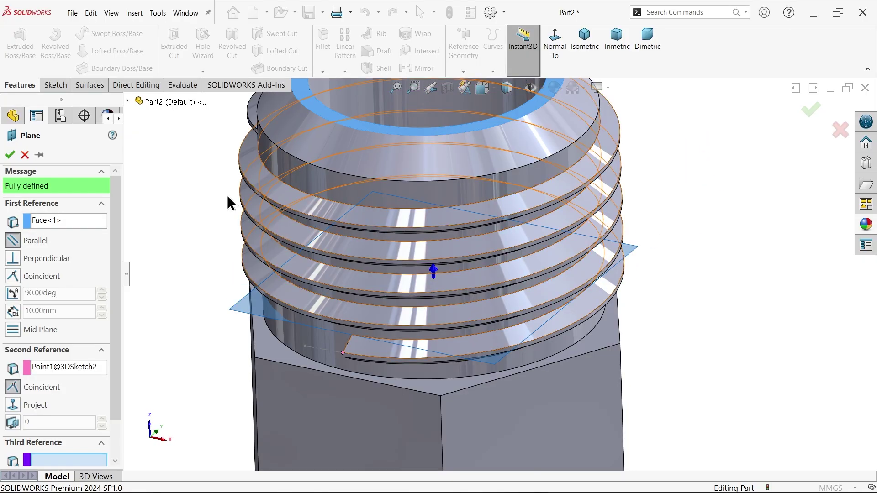
click(10, 155)
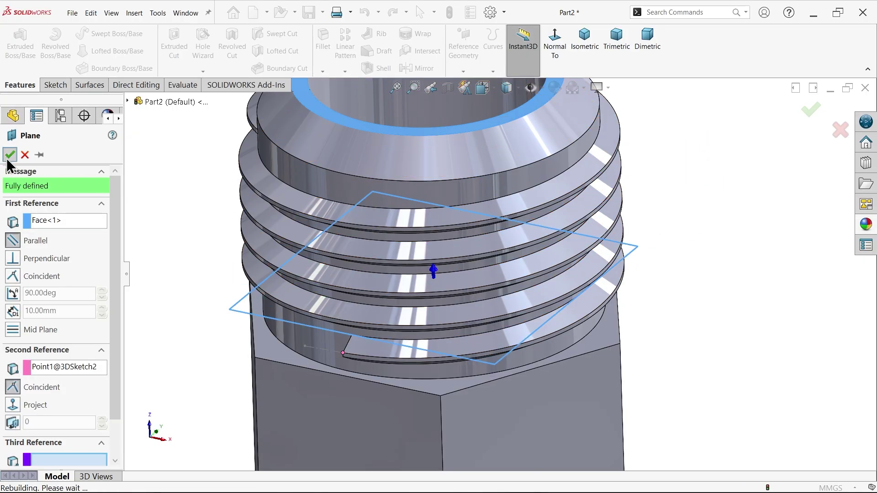
Step: On the new reference plane, sketch a three-point arc from the construction line's start point inward past the thread's root circle
click(64, 85)
click(15, 41)
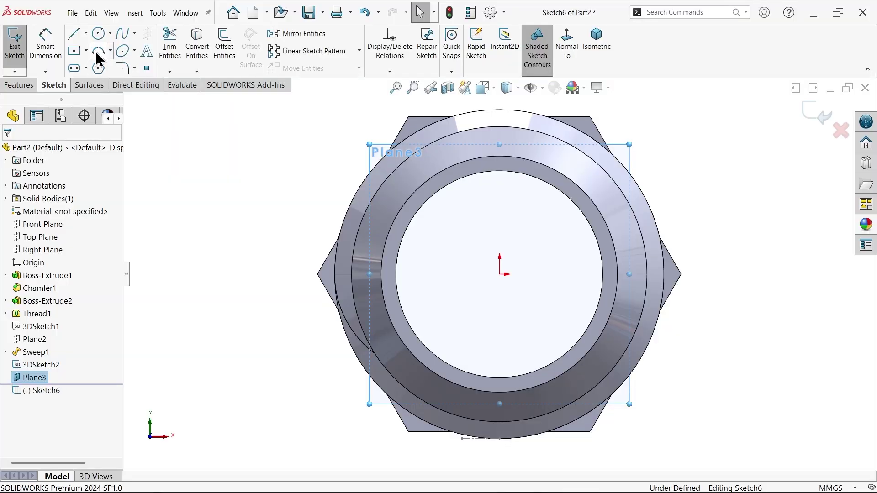
click(98, 51)
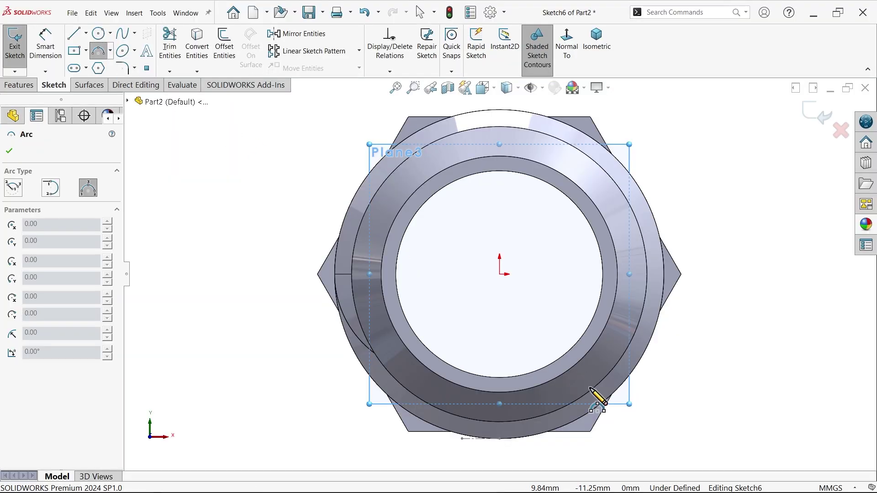
scroll(514, 455, down, 2)
scroll(489, 366, down, 3)
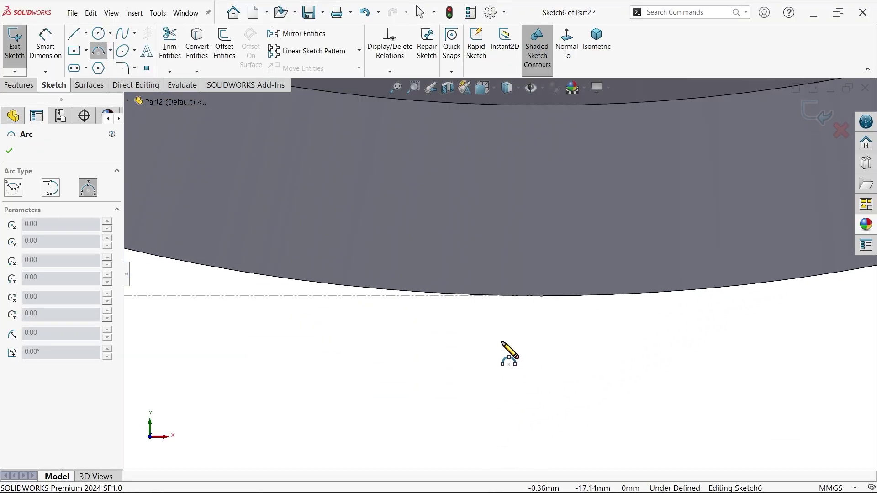
click(543, 296)
scroll(435, 343, up, 3)
click(305, 118)
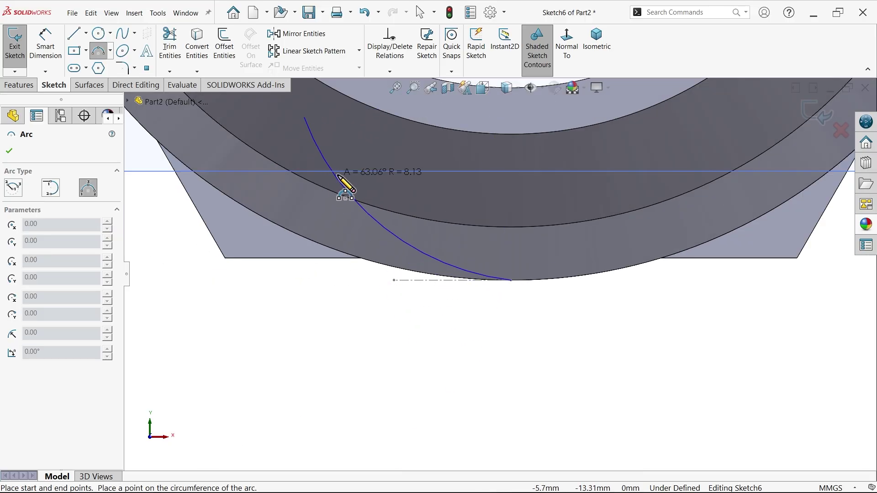
click(358, 190)
right_click(336, 309)
click(353, 308)
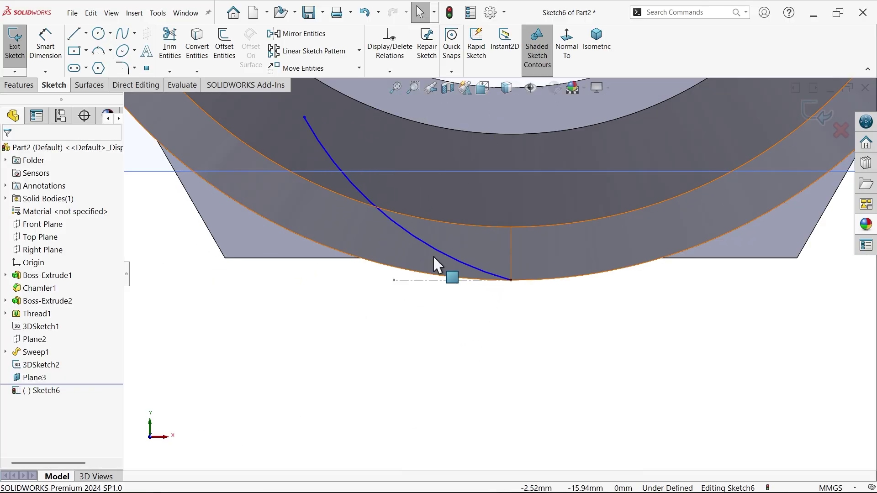
Step: Make the arc tangent to the construction line of the 3D sketch near the hexagon
scroll(433, 256, down, 3)
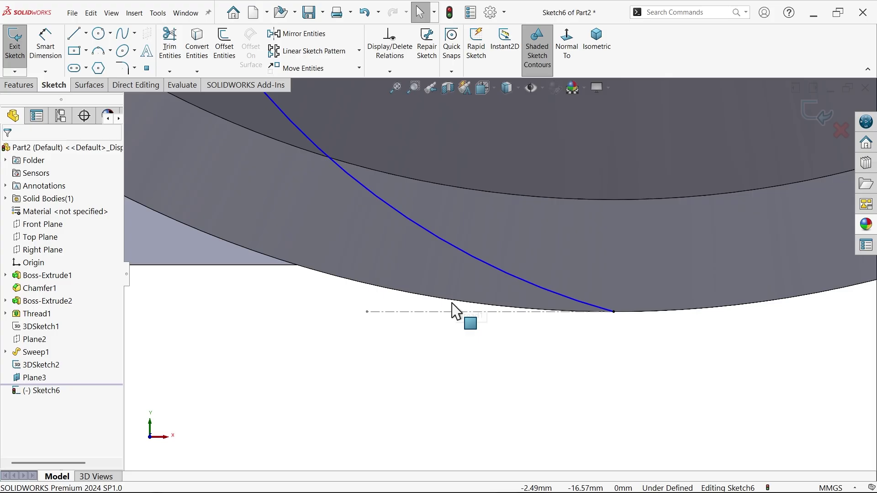
click(476, 261)
ctrl+click(614, 256)
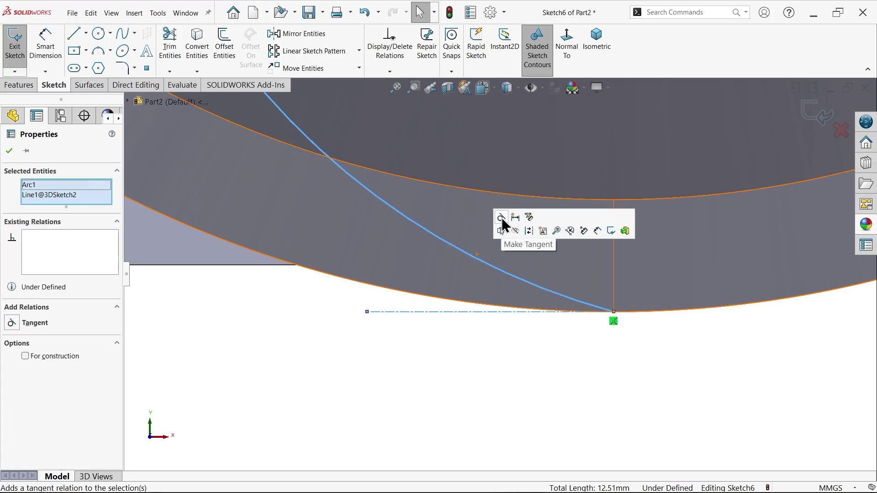
click(502, 220)
Step: Dimension the arc's radius as 10 mm and extend its free end further inward, well inside the thread's root circle
click(48, 50)
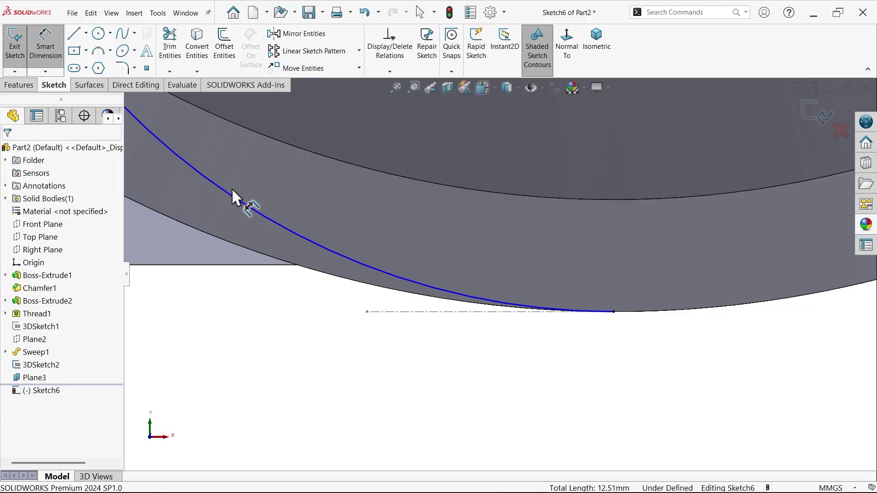
click(226, 192)
click(264, 176)
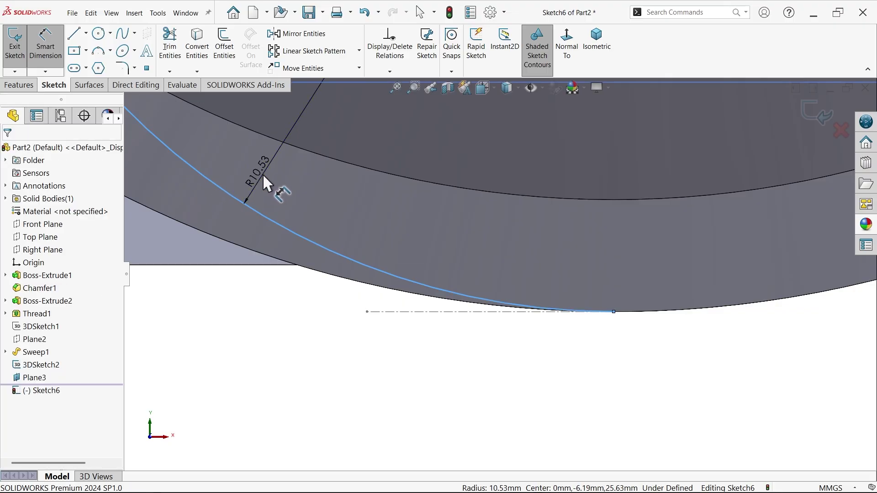
text(10)
click(208, 157)
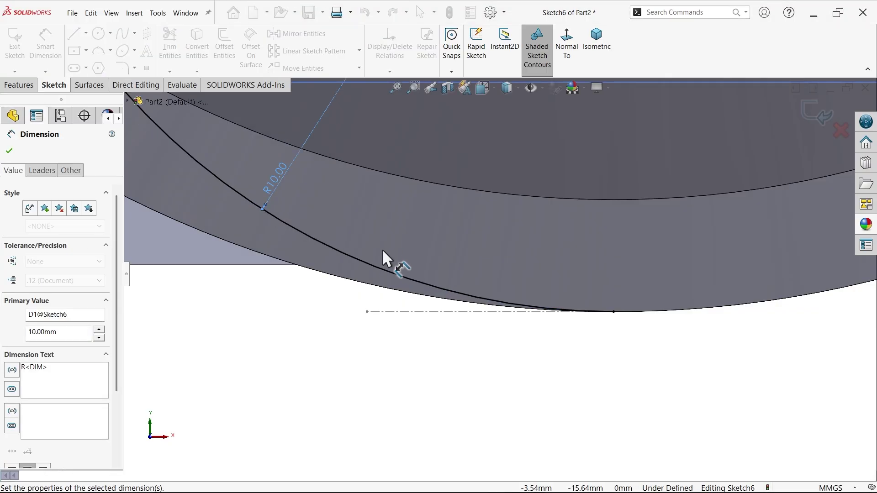
scroll(383, 248, up, 5)
scroll(462, 188, down, 2)
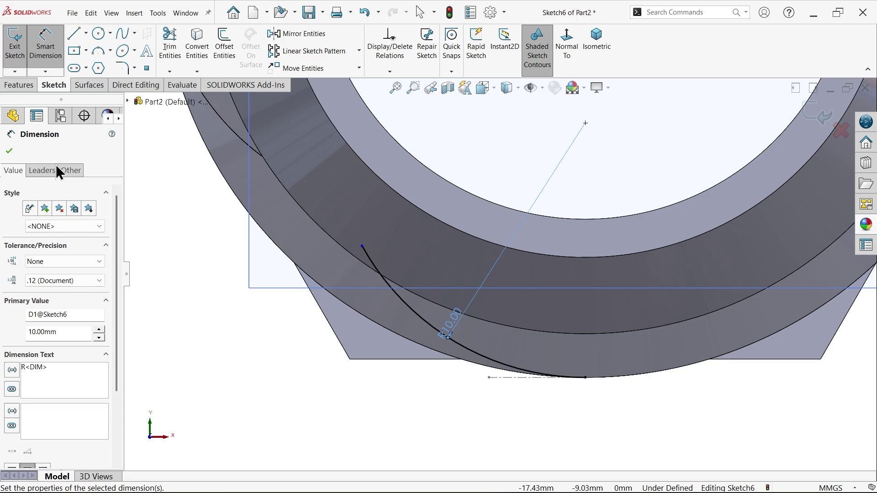
click(9, 151)
drag(363, 247, 361, 200)
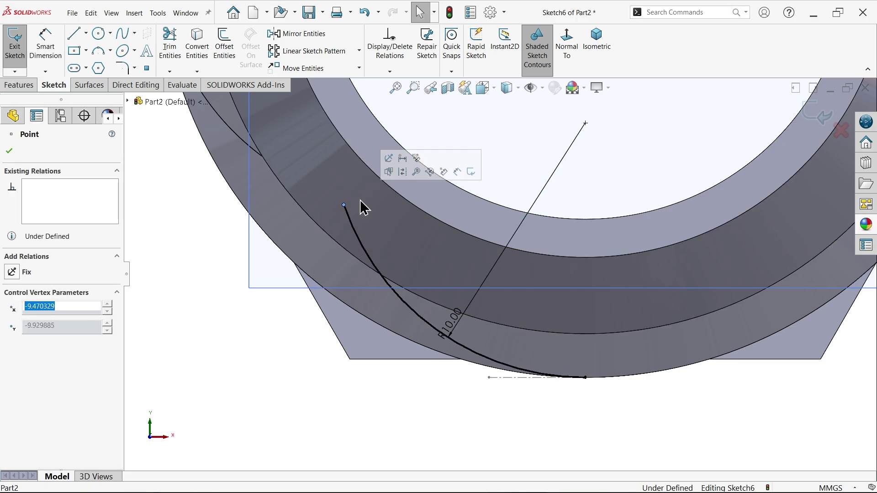
Step: Create a swept boss from the thread's end face near the hexagon along the 10 mm arc
click(596, 40)
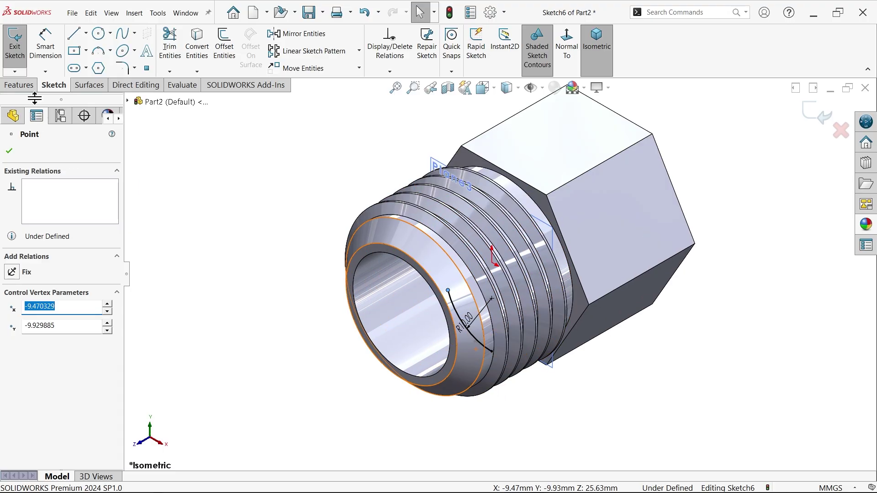
click(20, 83)
click(123, 33)
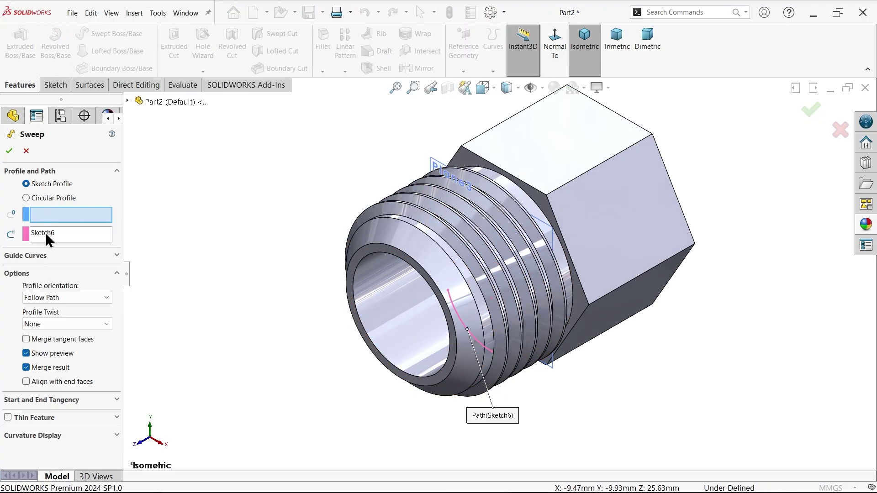
scroll(554, 393, down, 5)
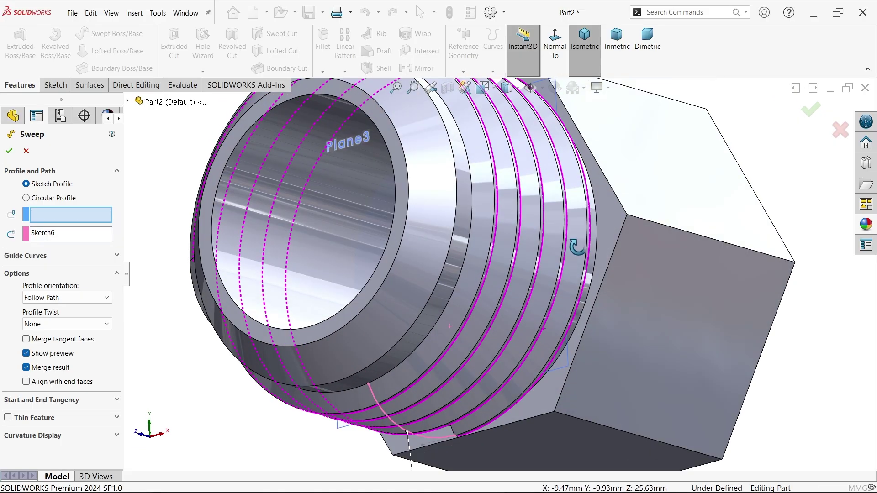
mouse_move(577, 246)
middle_down()
mouse_move(626, 133)
mouse_move(580, 275)
middle_up()
scroll(478, 427, down, 4)
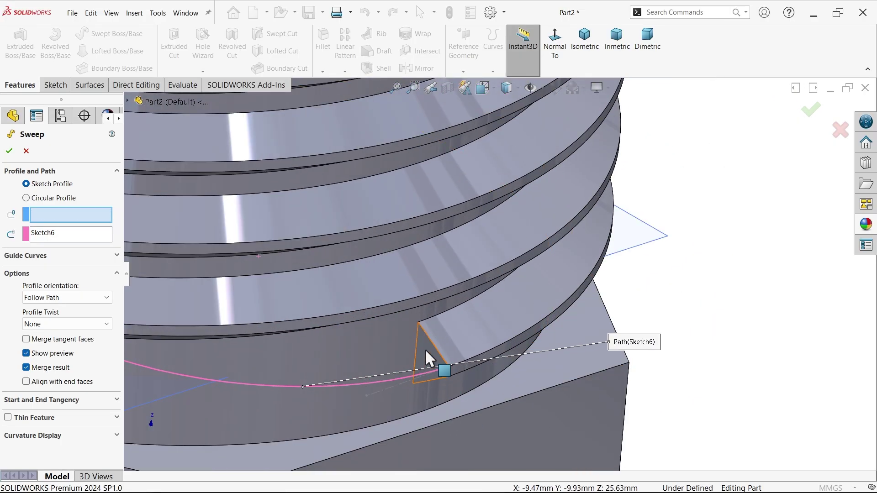
click(430, 359)
scroll(425, 370, up, 3)
scroll(332, 343, down, 2)
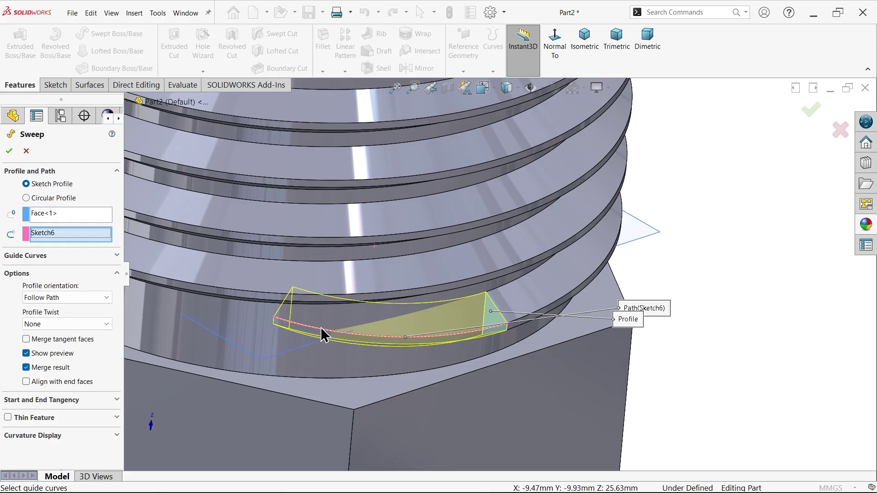
click(9, 151)
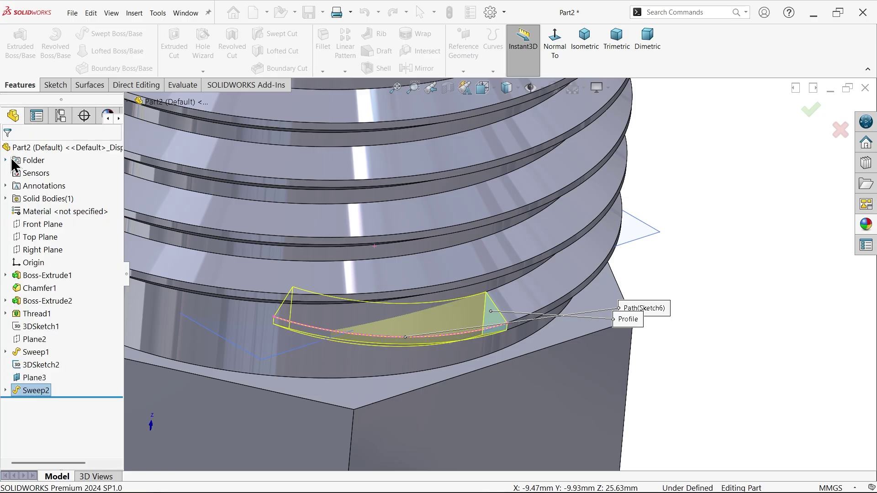
click(658, 234)
click(694, 201)
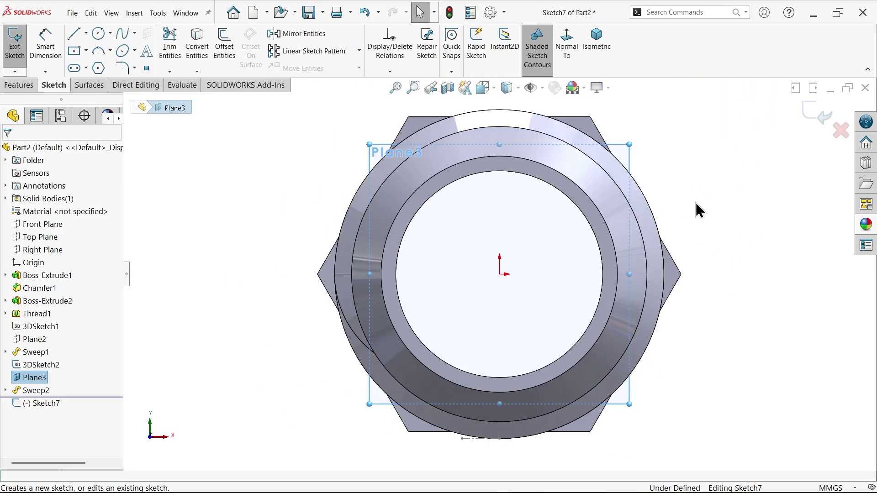
click(841, 131)
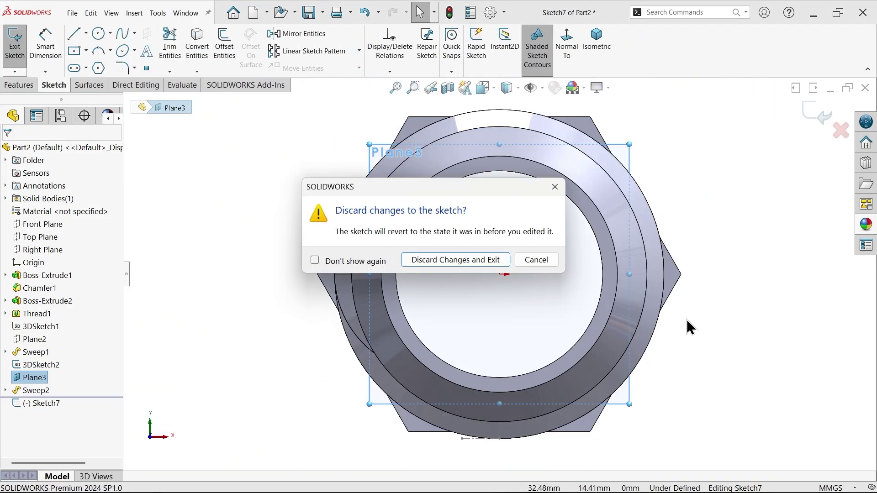
click(494, 265)
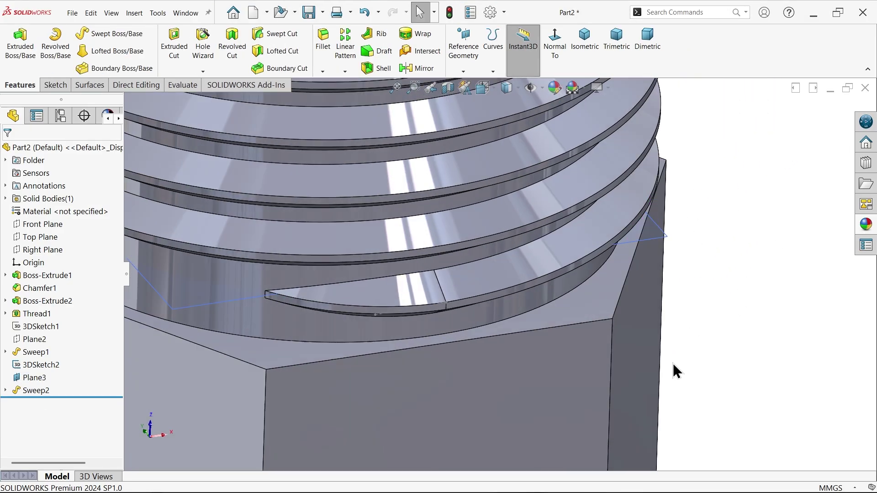
Step: Hide the reference plane near the hexagon and show the whole fitting in isometric view
click(672, 249)
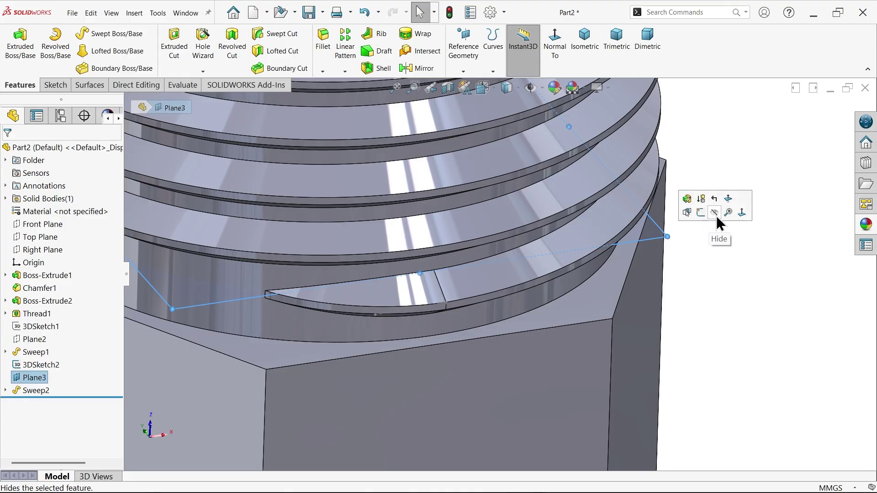
click(715, 213)
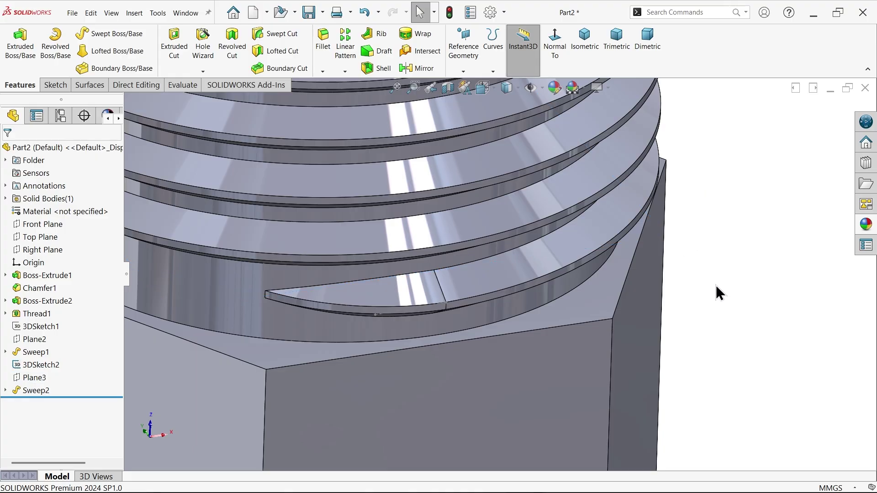
key(f)
scroll(547, 234, down, 2)
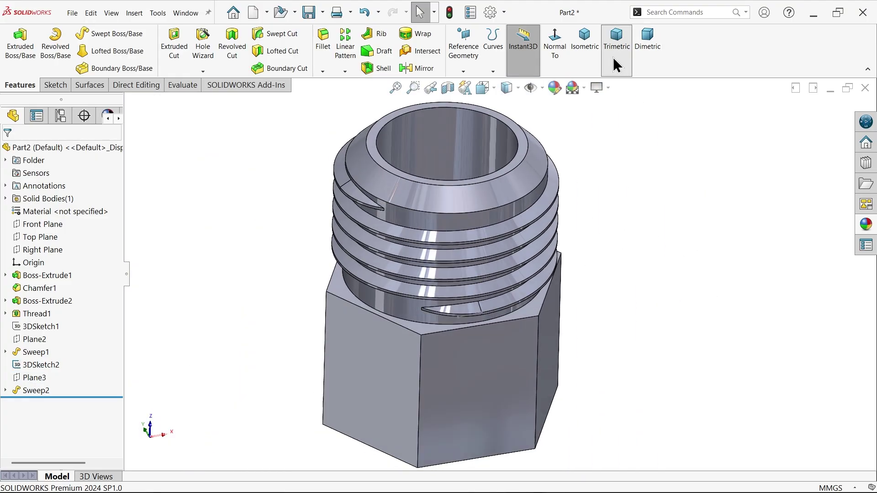
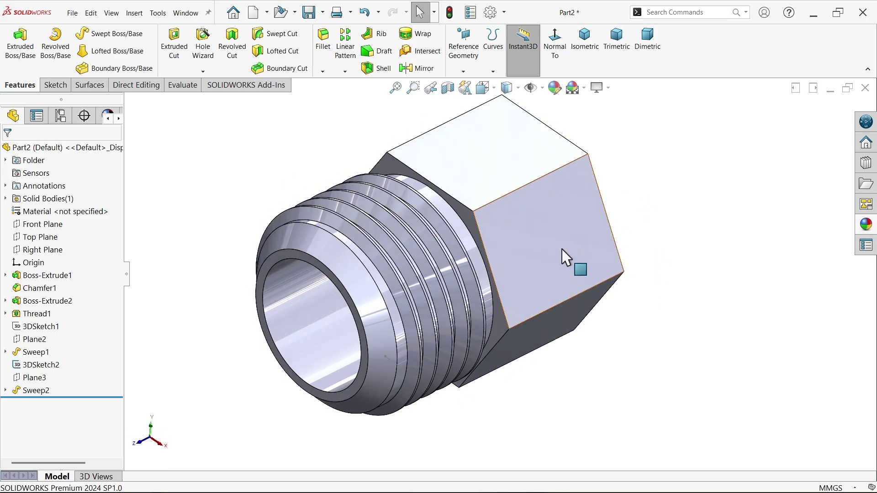
scroll(558, 225, up, 2)
scroll(564, 274, down, 2)
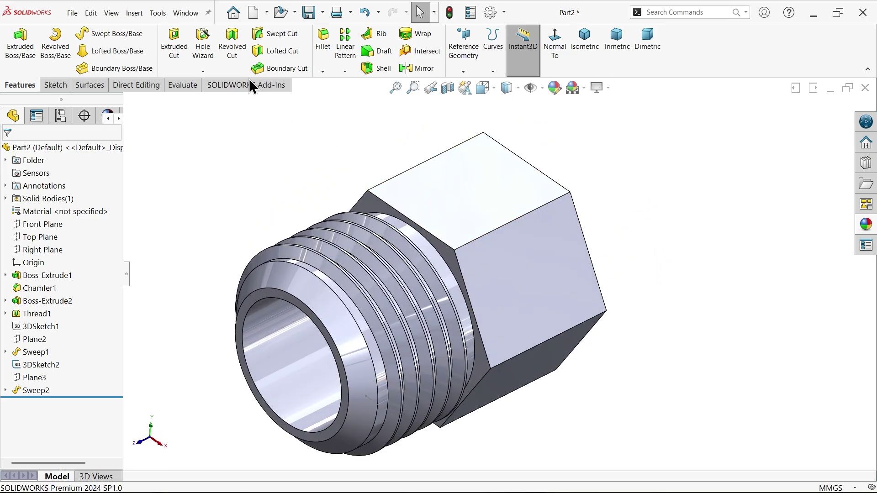
Step: Set up a Move/Copy Body operation on the whole fitting body with 2 copies
click(147, 87)
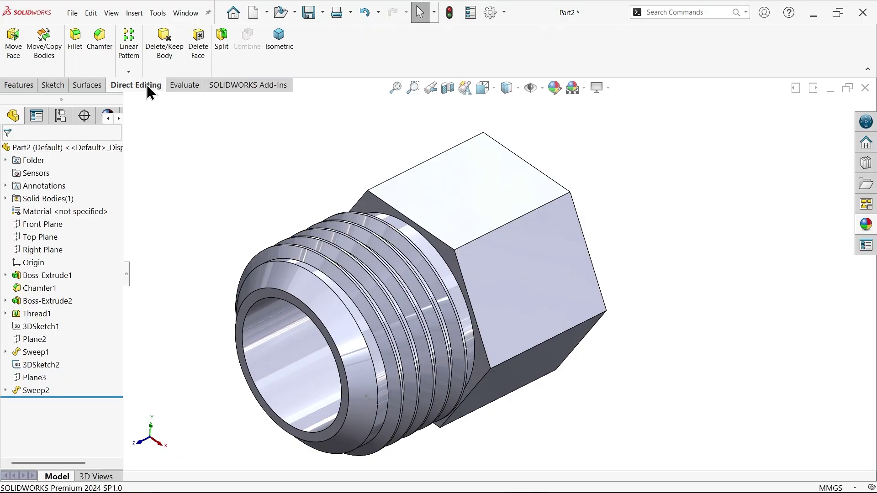
click(44, 53)
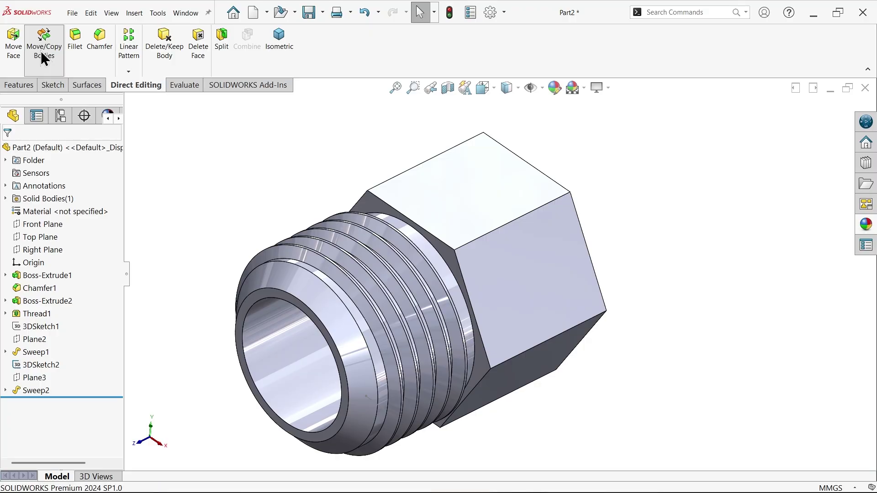
click(493, 280)
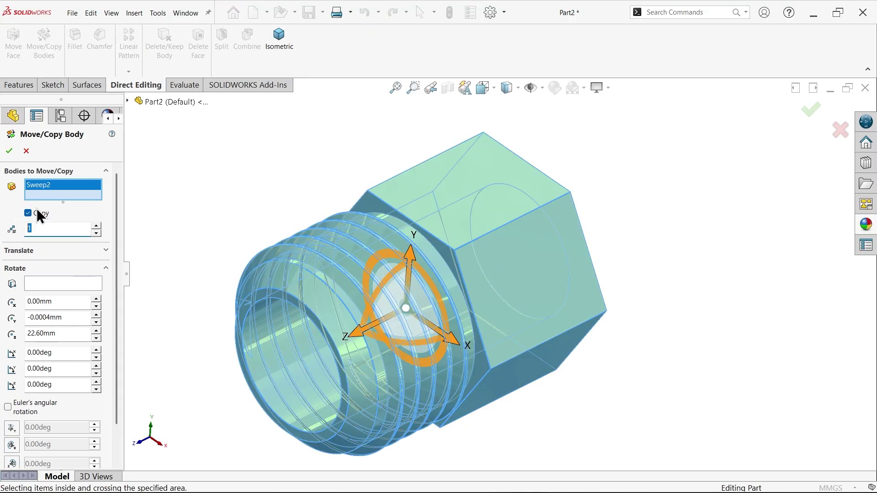
text(2)
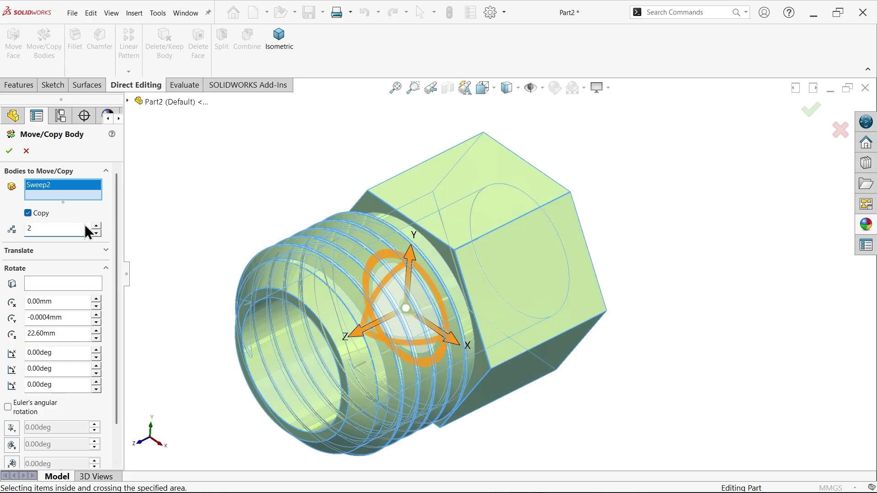
Step: Rotate the copies about the part origin in increments of 90° around the Y axis to form a tee
click(40, 284)
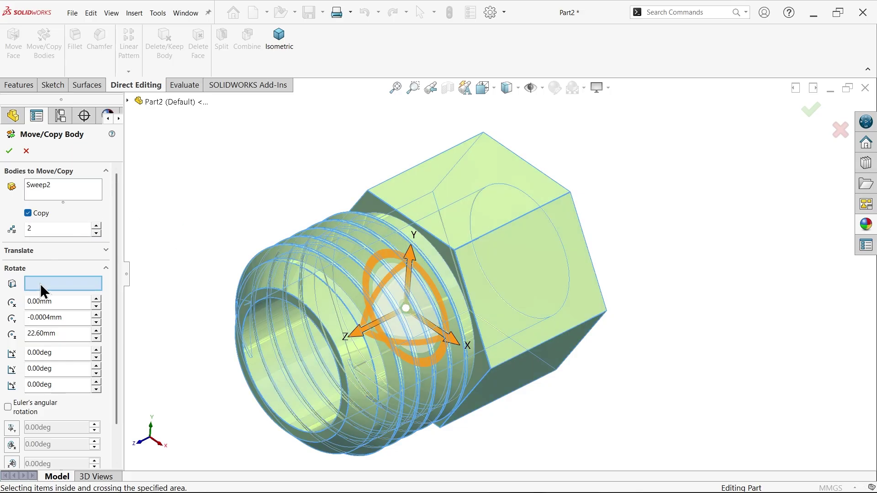
click(129, 100)
click(166, 216)
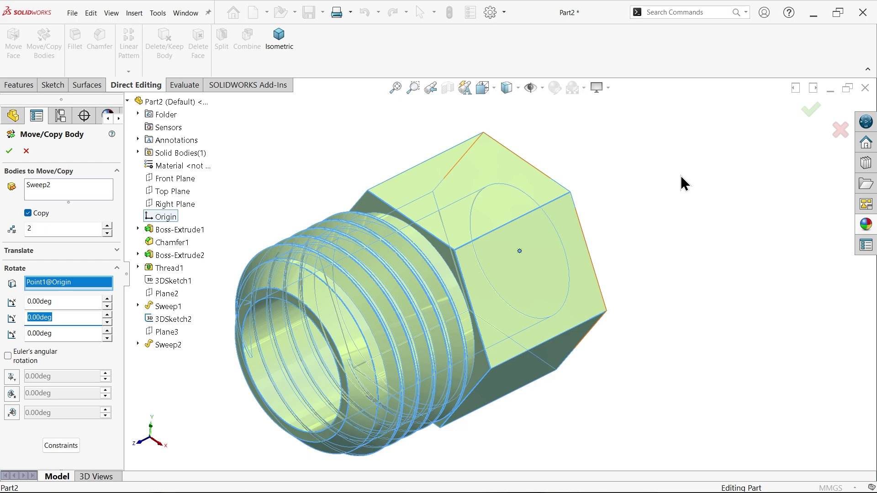
scroll(566, 221, up, 3)
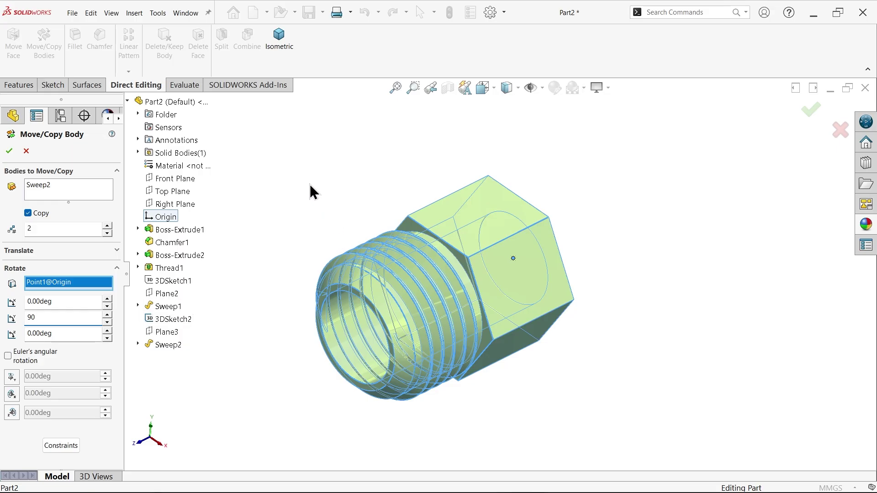
key(Return)
scroll(649, 274, down, 3)
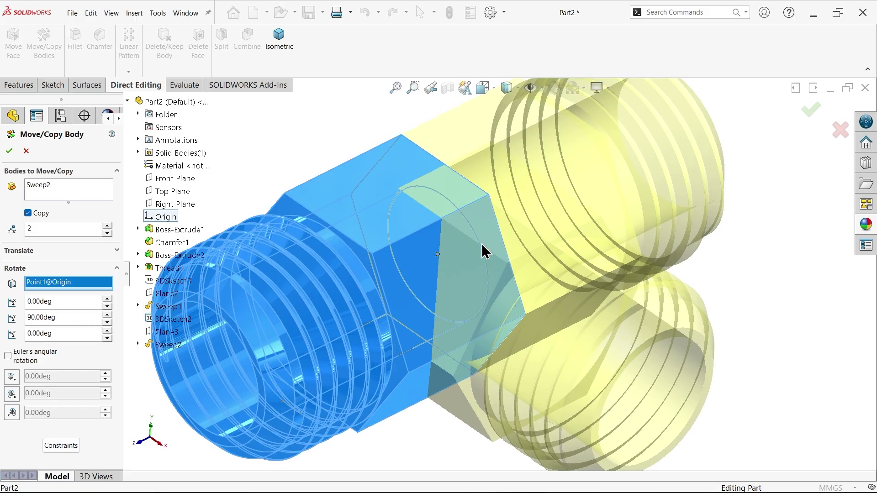
click(9, 153)
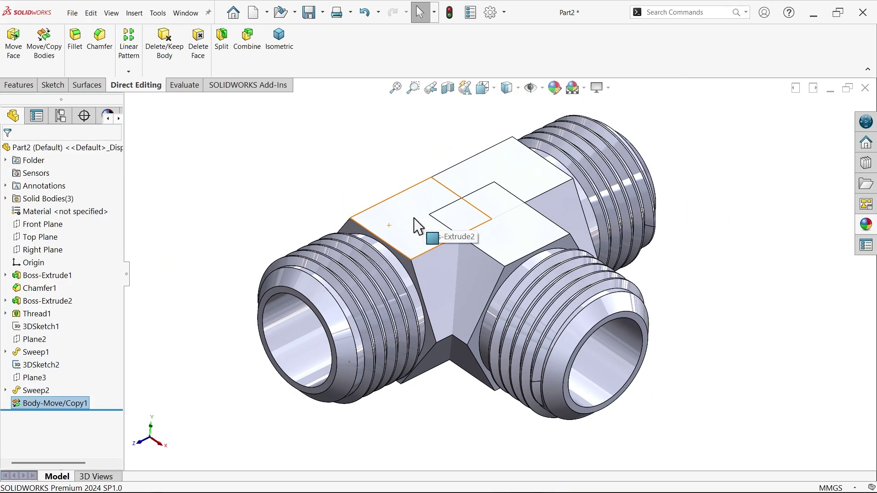
Step: Combine the three tee branch bodies into one solid body with the Add operation
click(5, 198)
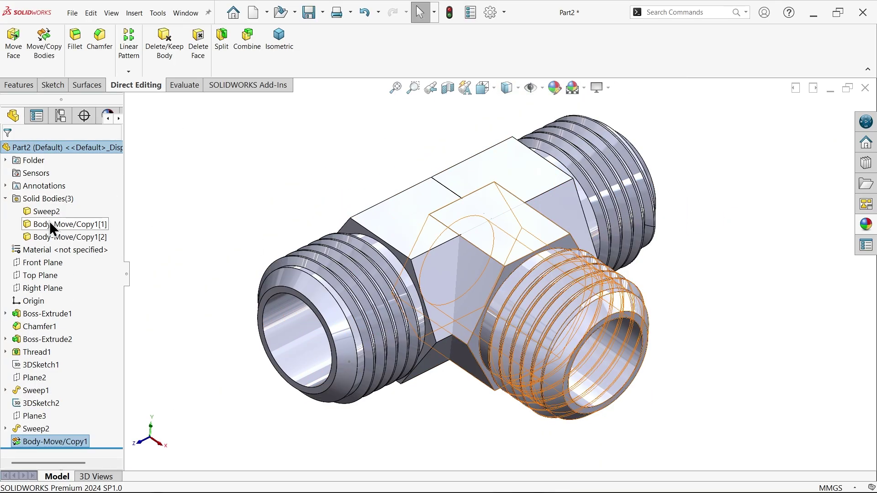
click(251, 47)
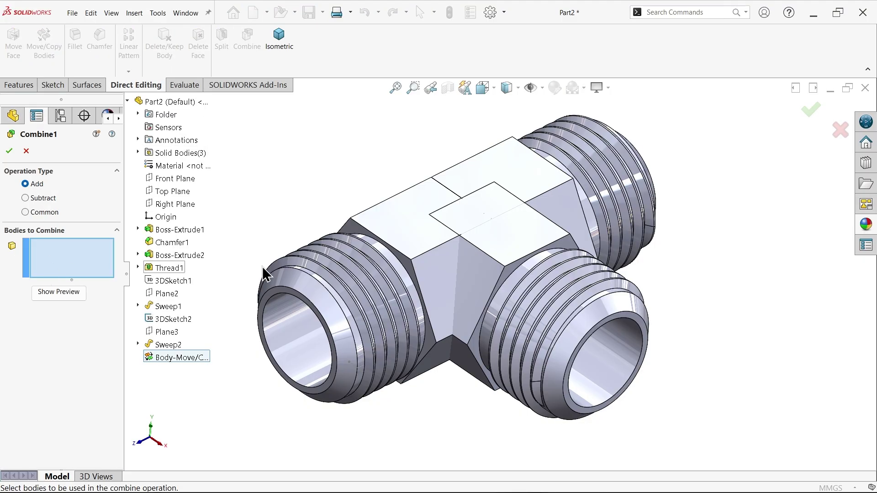
click(395, 249)
click(513, 196)
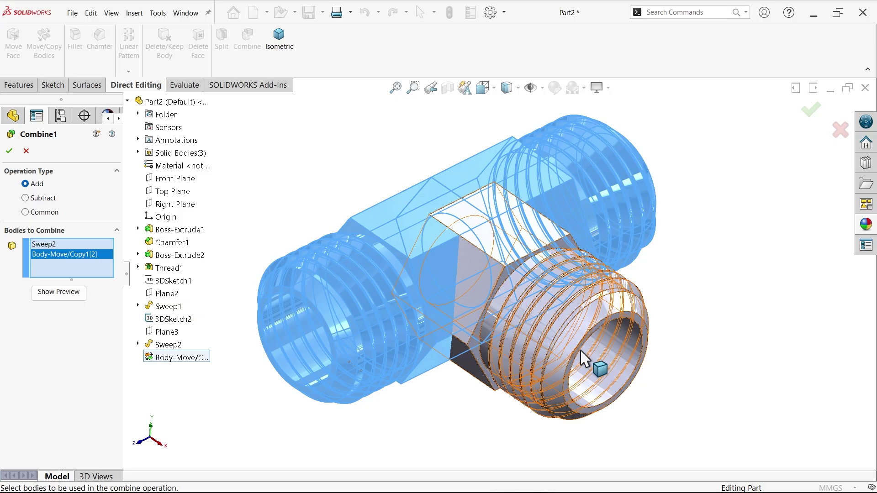
click(571, 363)
click(52, 293)
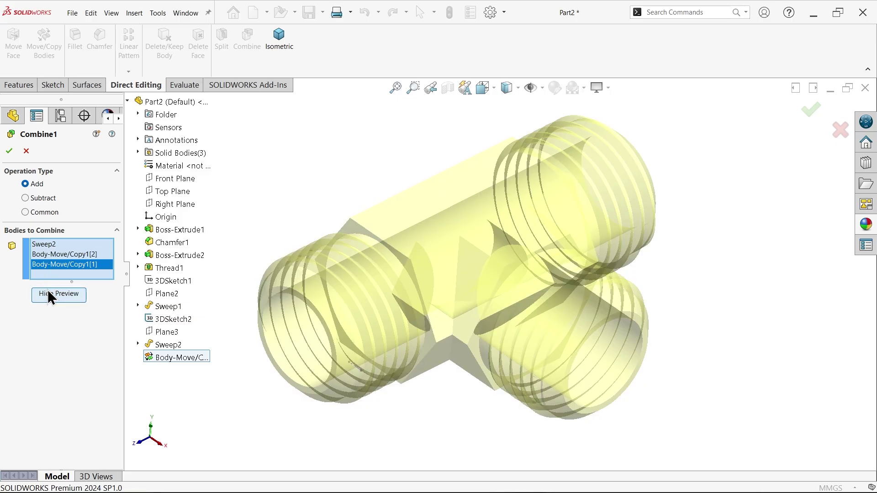
click(10, 152)
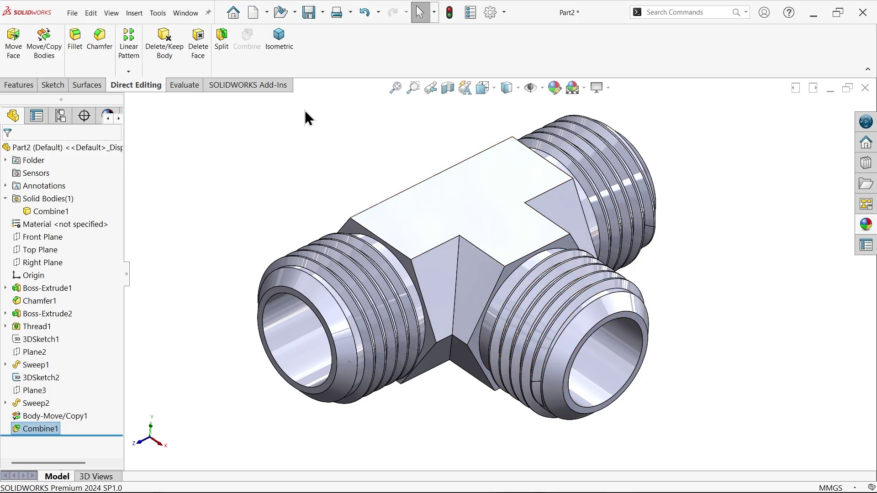
Step: Fillet the four edges in the two inner corners where the branches meet with a 3 mm radius
click(74, 50)
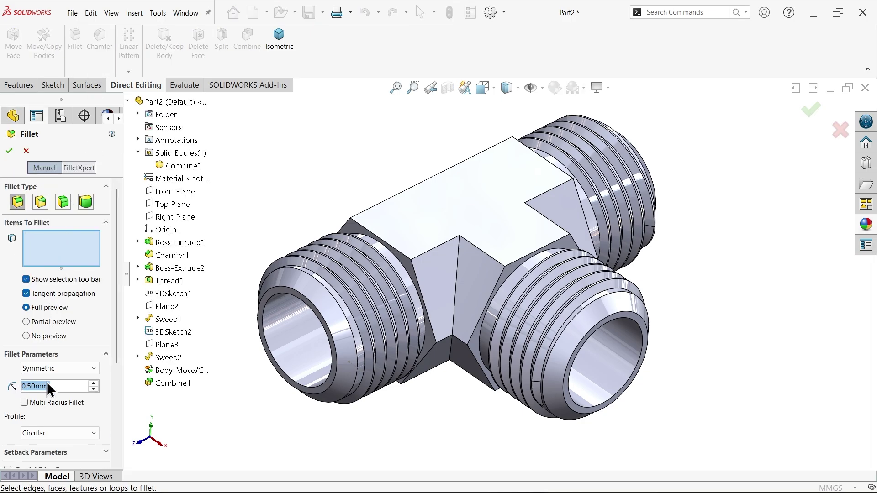
text(3)
key(Return)
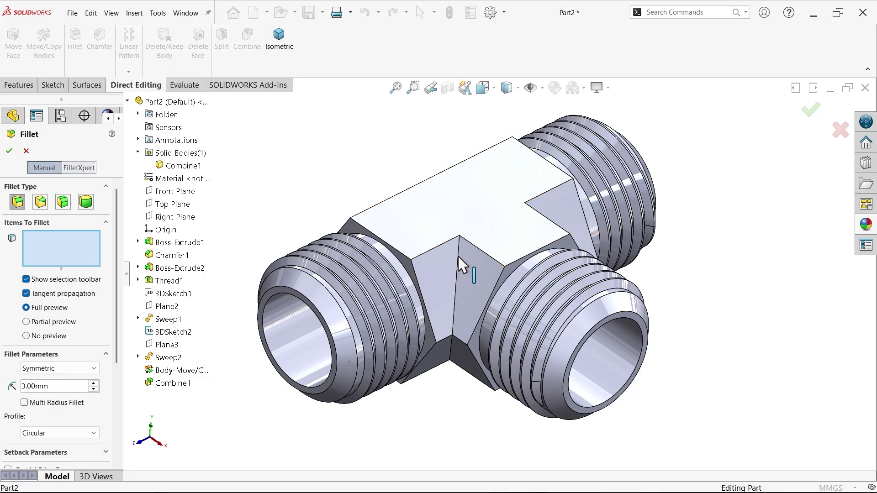
click(455, 327)
click(453, 351)
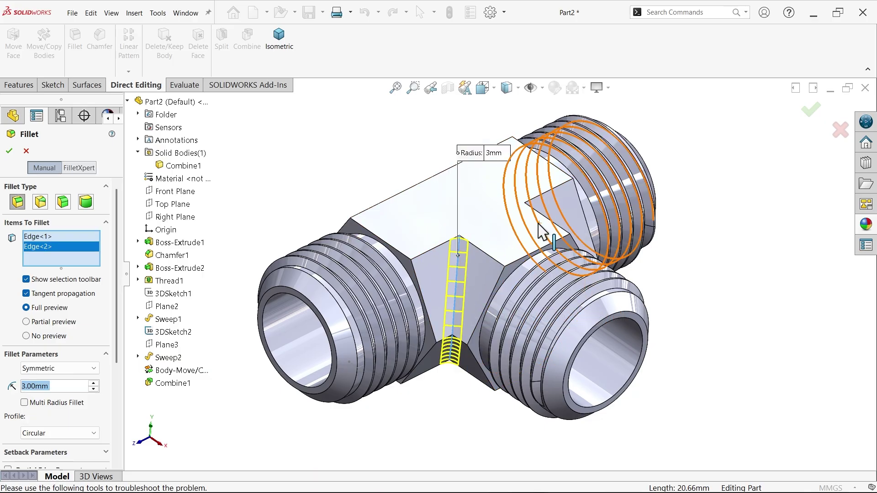
scroll(754, 262, up, 3)
middle_drag(733, 263, 564, 301)
scroll(473, 298, down, 3)
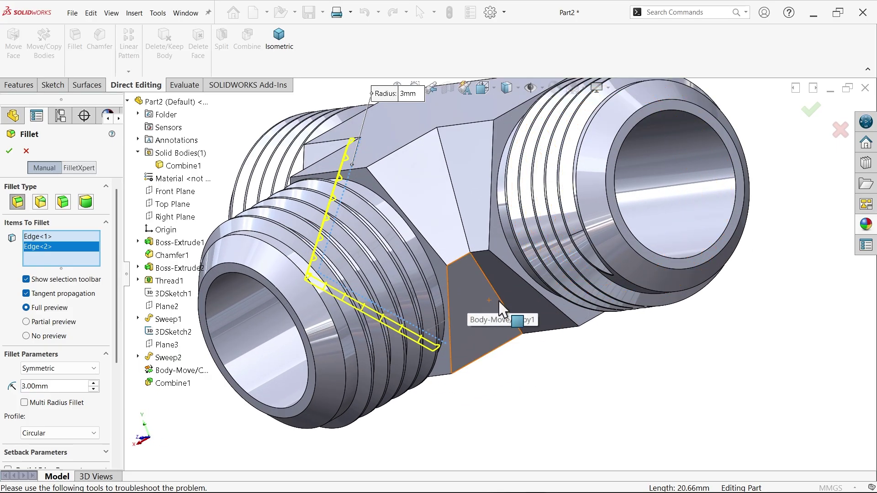
click(487, 247)
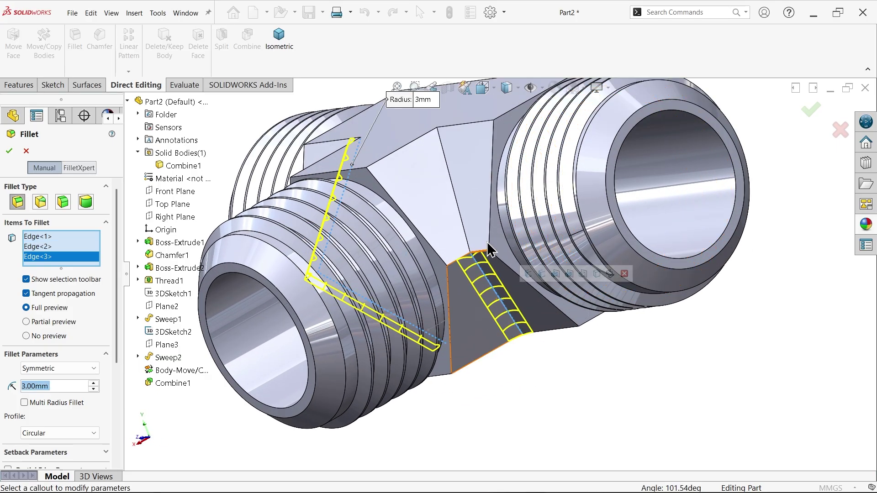
click(460, 220)
click(11, 152)
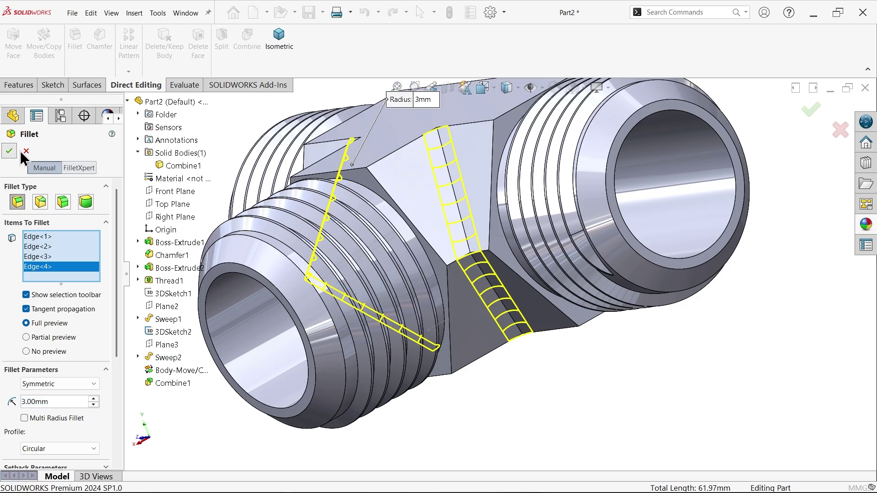
Step: Start a 2 mm fillet on the upper, middle and lower edge chains around one inner corner of the tee
click(76, 54)
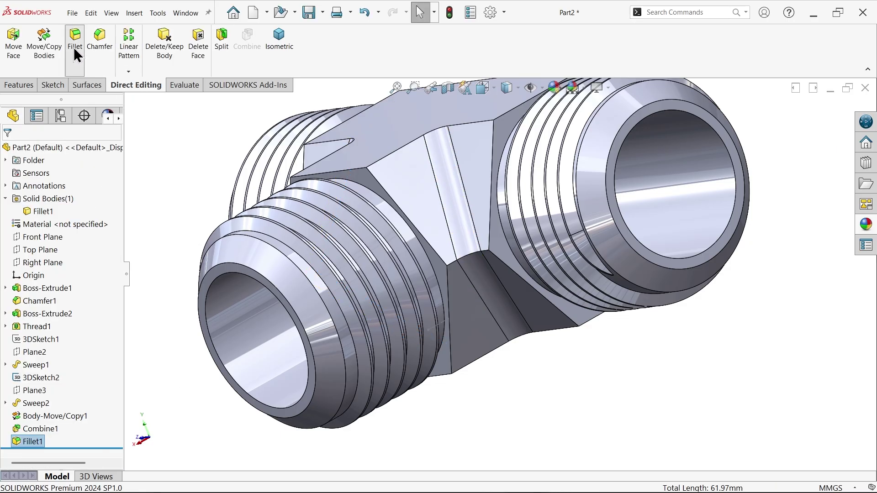
text(2)
key(Return)
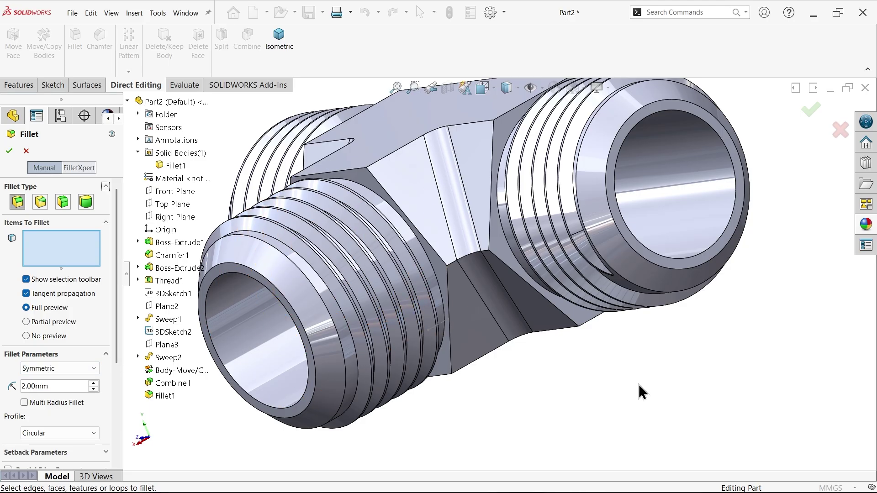
scroll(476, 272, down, 3)
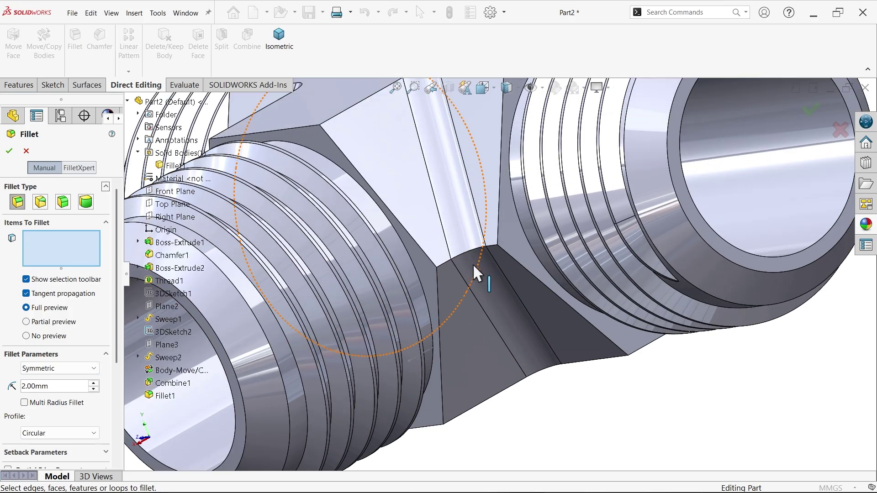
click(446, 261)
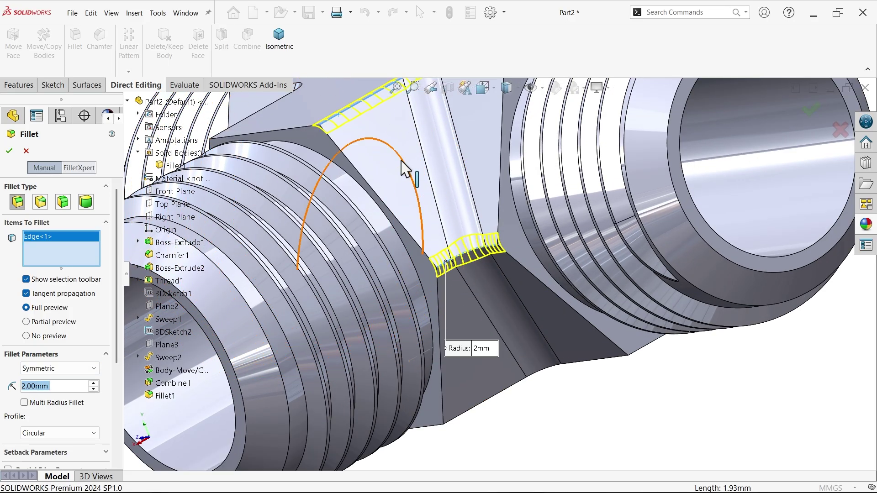
click(407, 172)
scroll(457, 275, up, 2)
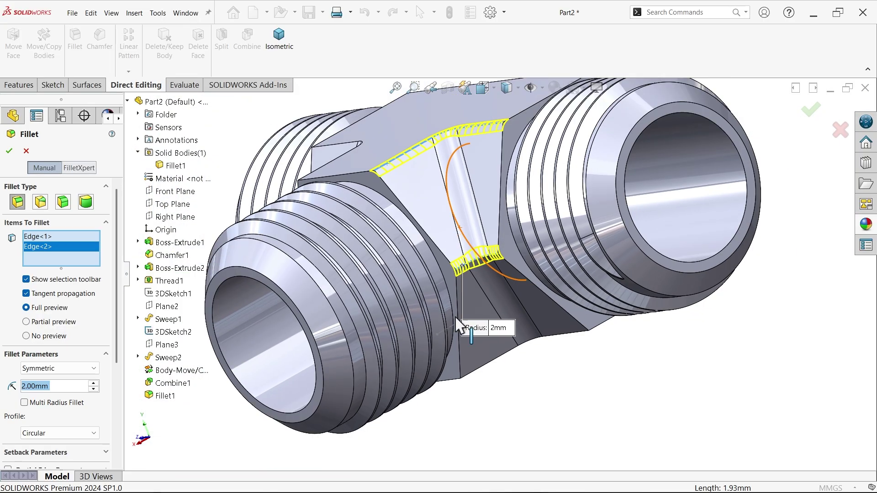
click(480, 368)
Step: Add one long back edge and the three edge chains around the other inner corner to the 2 mm fillet
scroll(575, 357, up, 3)
middle_drag(580, 353, 646, 265)
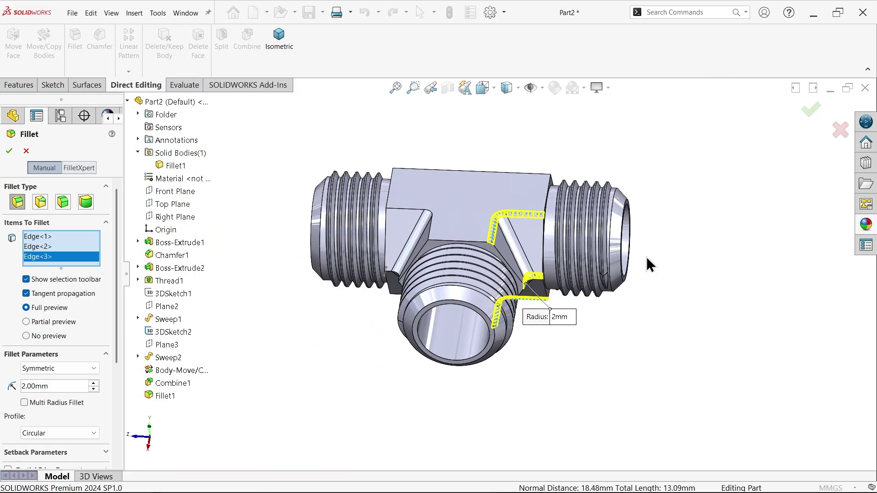
click(485, 173)
scroll(417, 235, down, 5)
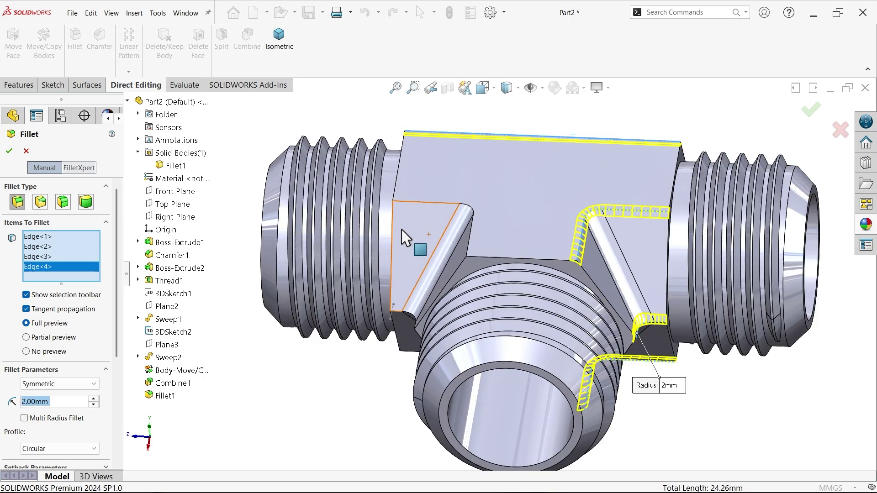
click(491, 237)
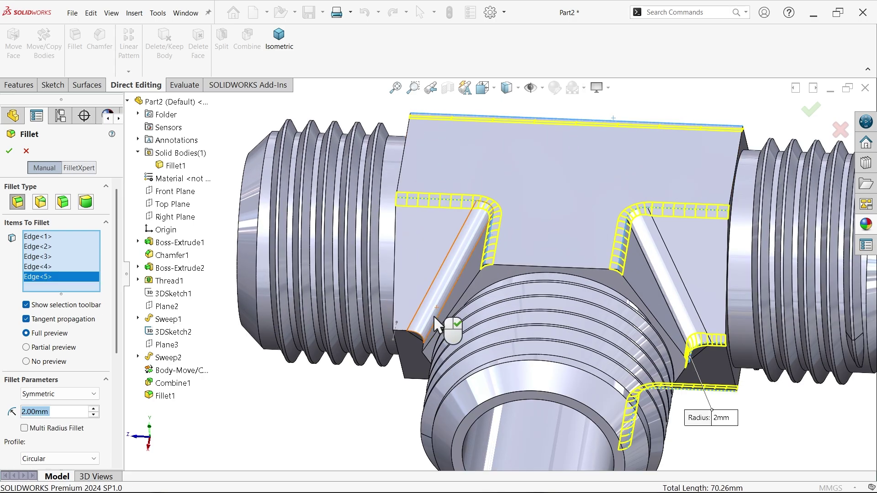
click(399, 331)
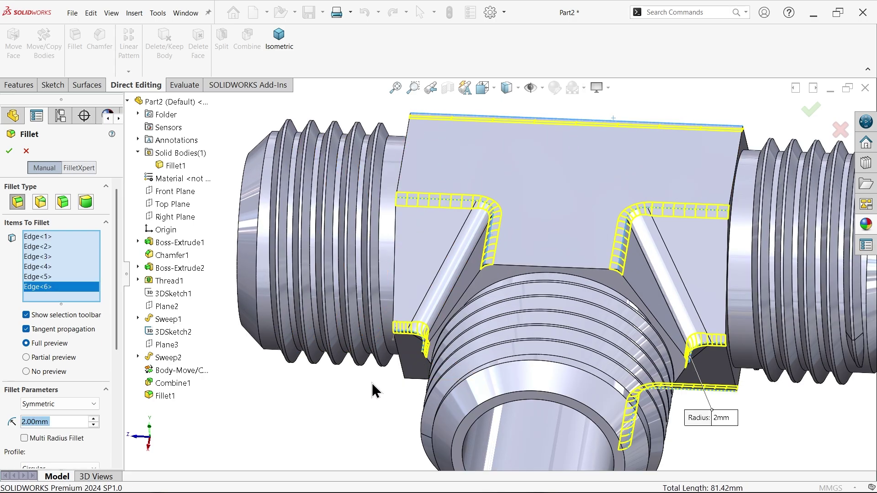
scroll(361, 389, up, 5)
middle_drag(358, 392, 426, 330)
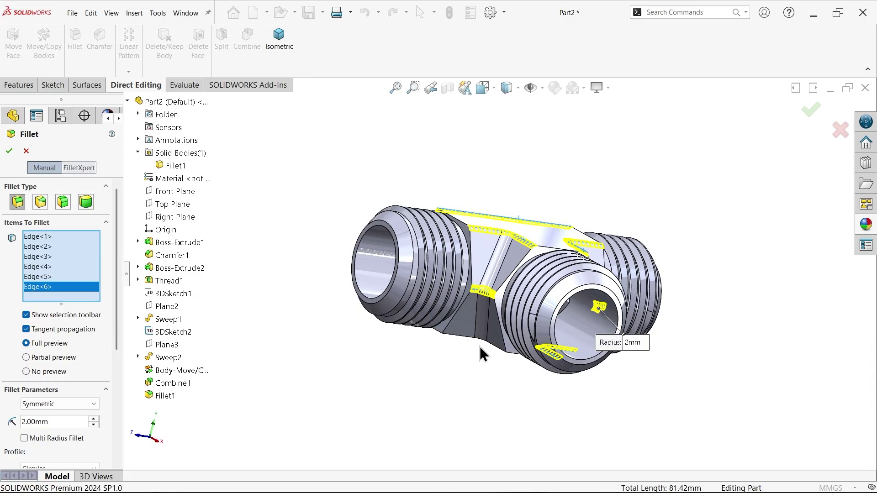
scroll(456, 320, down, 5)
click(448, 306)
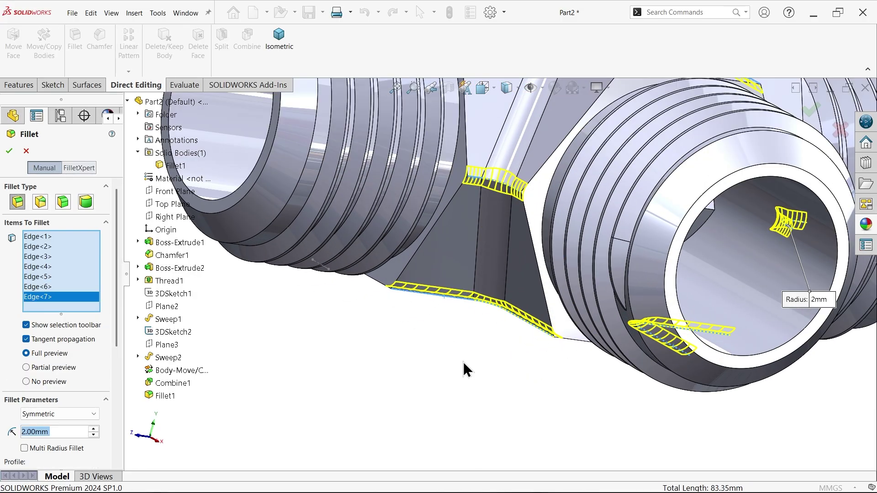
Step: Add the two remaining long edges on the back of the hexagonal body and complete the 2 mm fillet
scroll(463, 359, up, 5)
middle_drag(450, 353, 621, 270)
scroll(558, 237, down, 5)
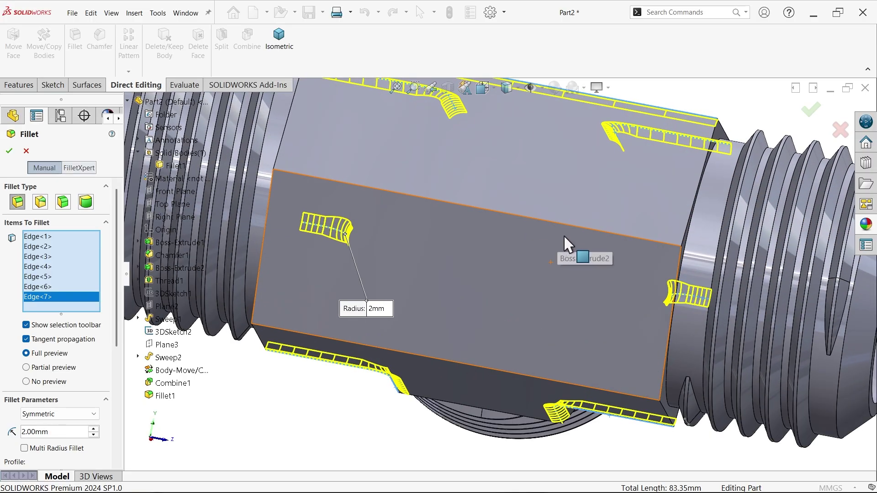
click(580, 227)
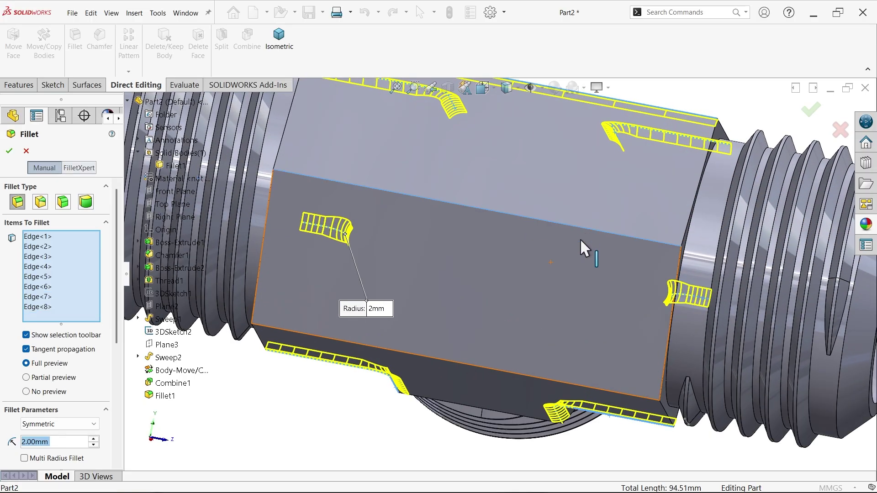
click(516, 373)
scroll(476, 385, up, 5)
middle_drag(355, 378, 274, 174)
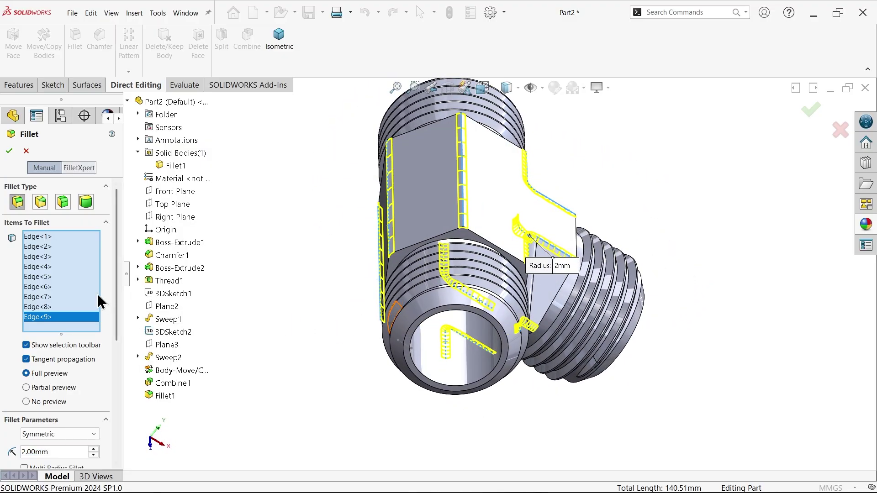
click(281, 55)
click(9, 151)
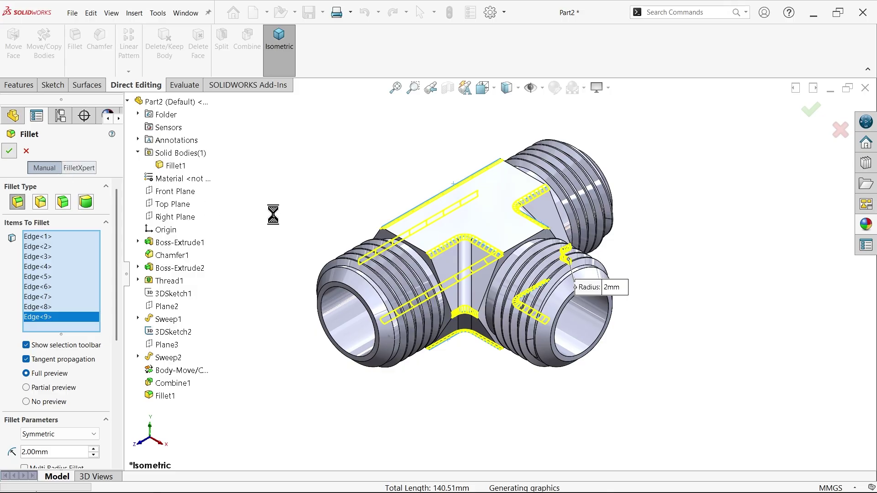
Step: Start a 0.5 mm fillet on the hexagonal end faces behind the threads of two branches
scroll(484, 257, down, 4)
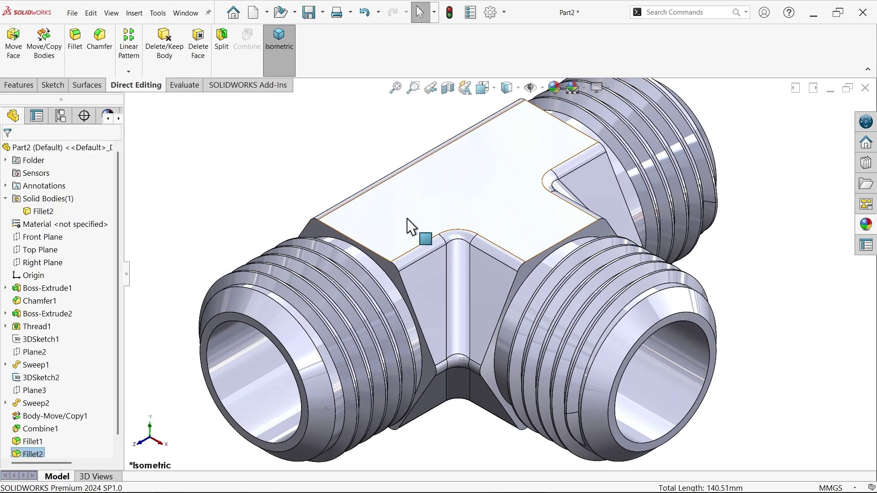
click(75, 49)
text(0.5)
scroll(375, 260, down, 3)
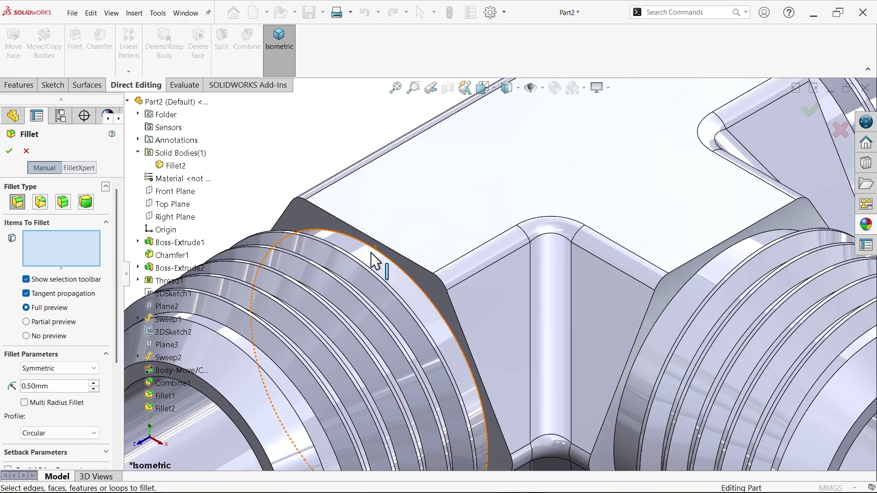
scroll(347, 233, up, 1)
click(302, 209)
scroll(637, 302, up, 3)
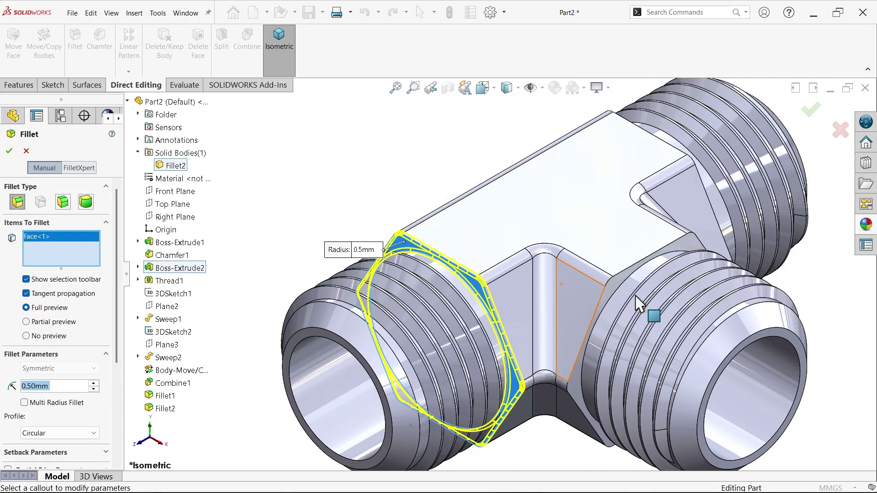
scroll(638, 302, down, 3)
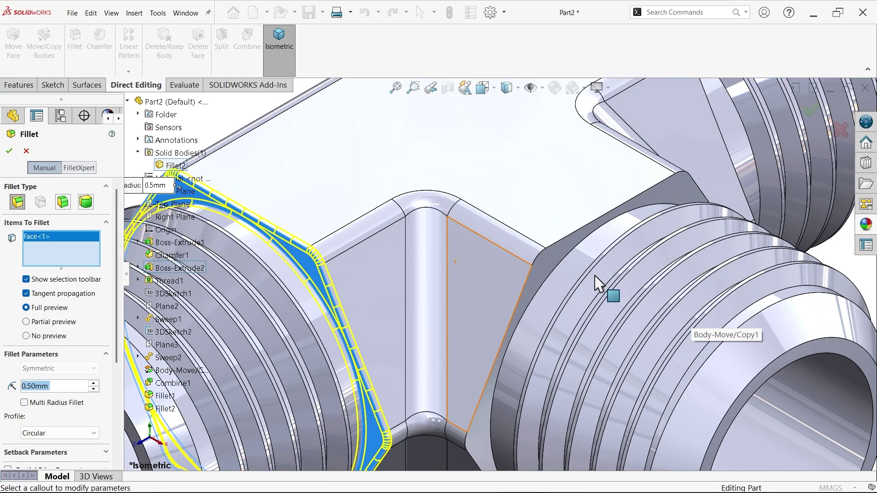
click(551, 269)
Step: Add the third branch's hexagonal end face in place of the wrongly picked circular edge and complete the 0.5 mm fillet
scroll(568, 275, up, 5)
middle_drag(612, 248, 609, 295)
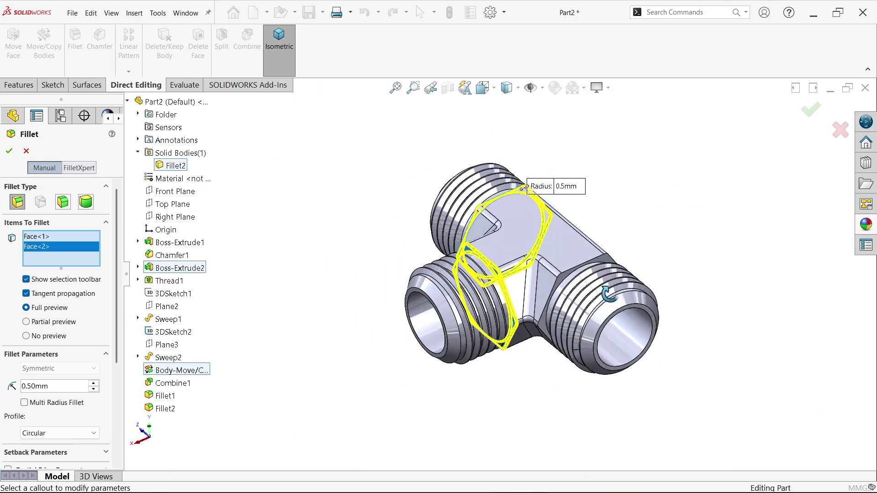
scroll(544, 304, down, 5)
click(598, 228)
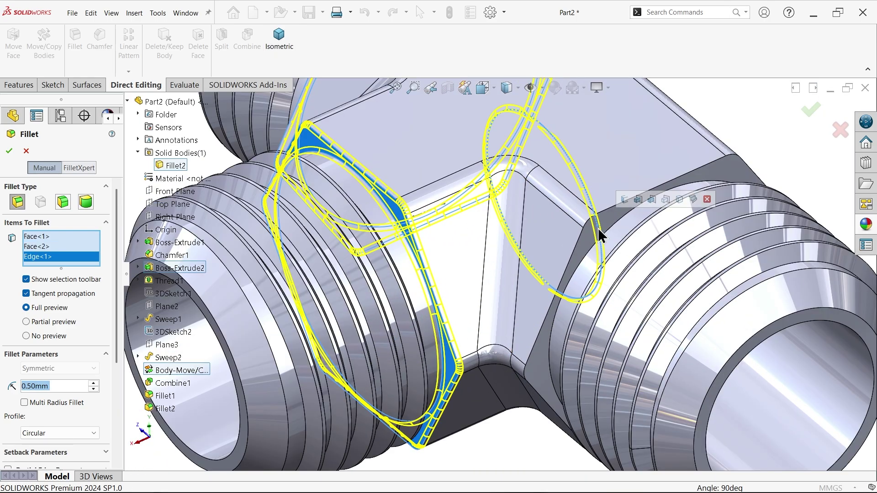
right_click(49, 267)
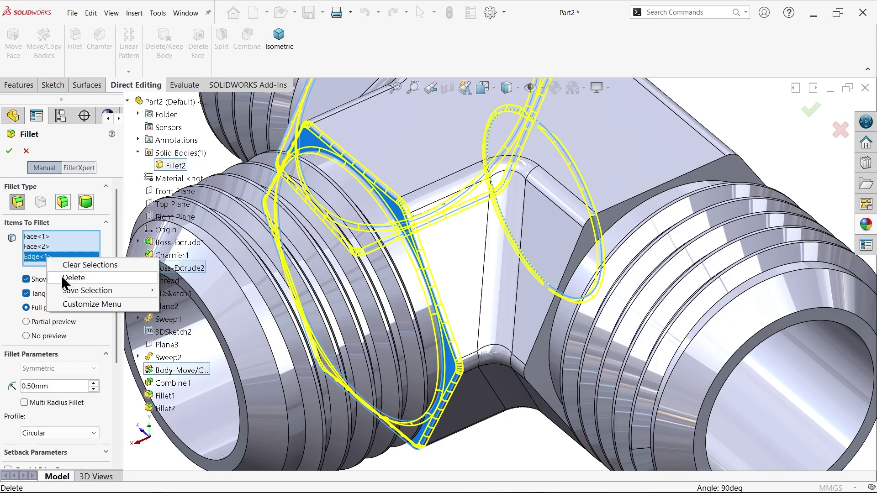
click(64, 276)
click(586, 239)
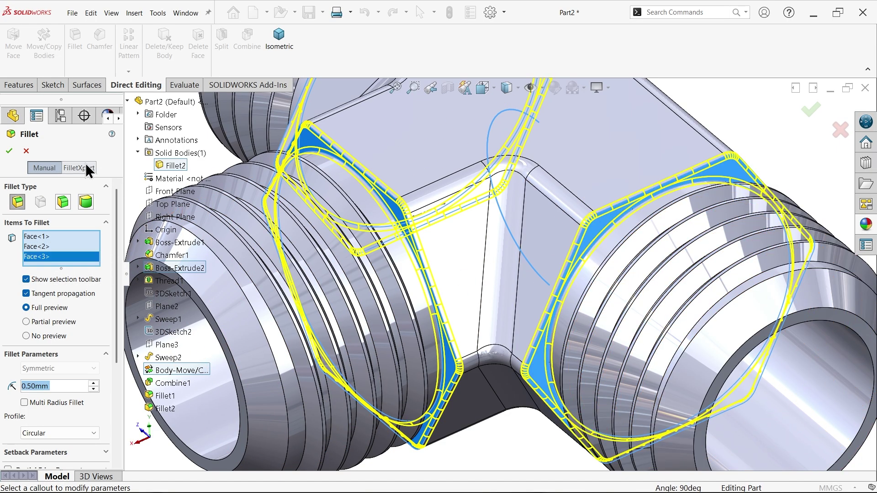
click(9, 151)
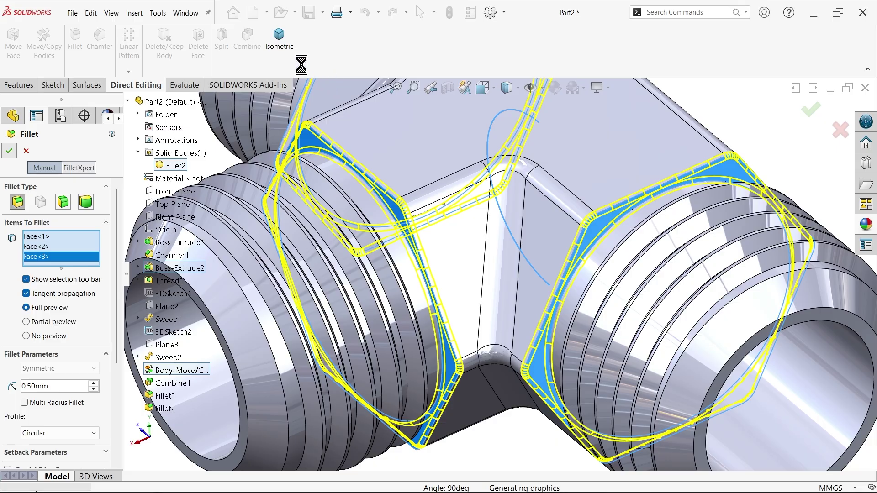
Step: Sketch a vertical construction line about 45 mm long down the top flat face of the hexagonal body
click(286, 53)
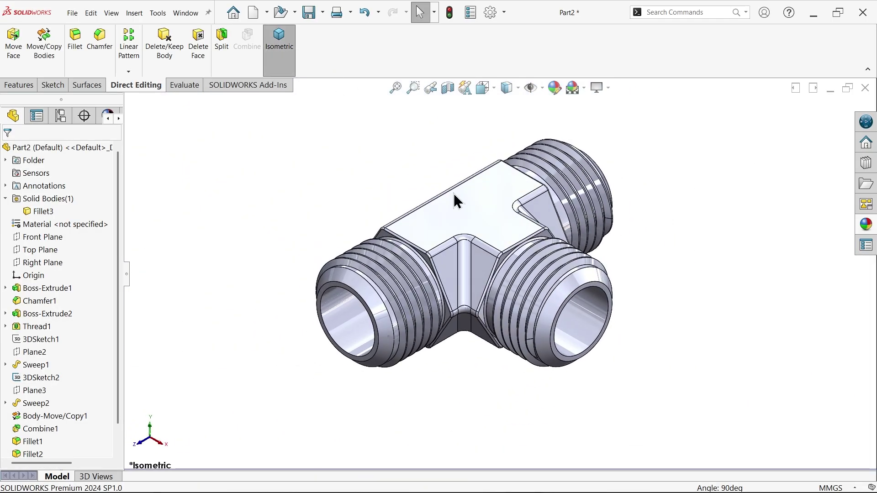
click(488, 217)
click(527, 189)
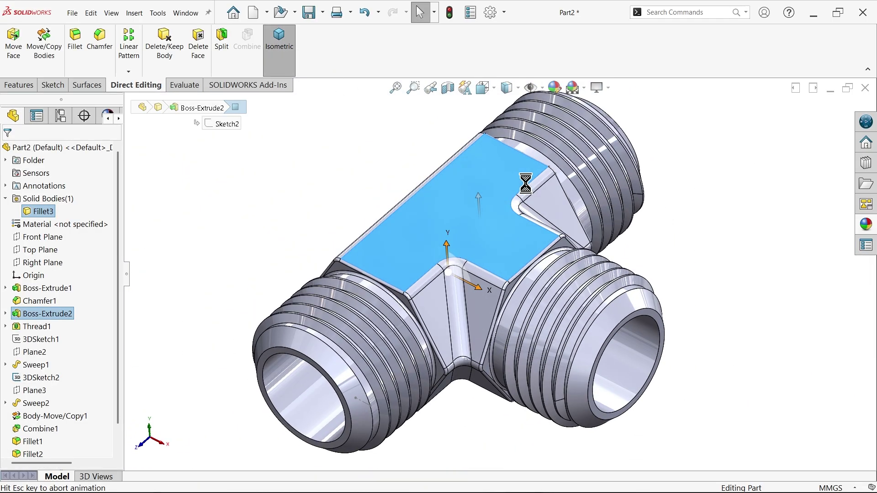
click(86, 33)
click(89, 62)
scroll(440, 265, down, 3)
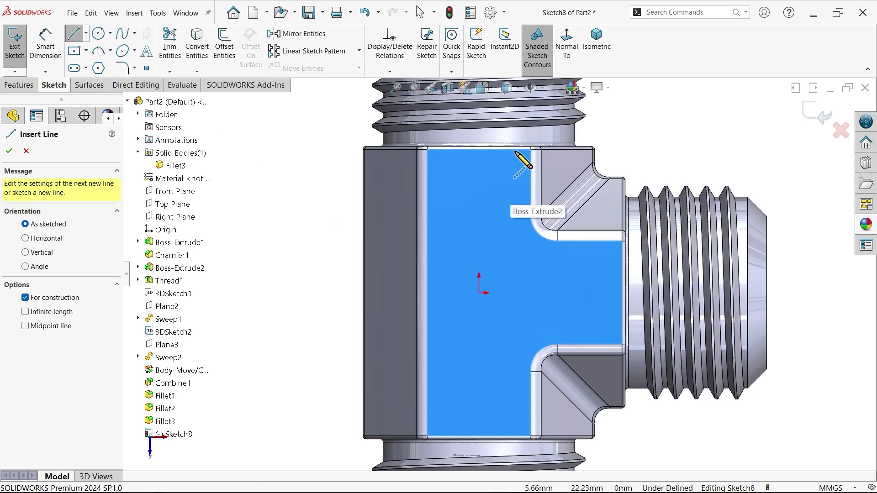
click(518, 150)
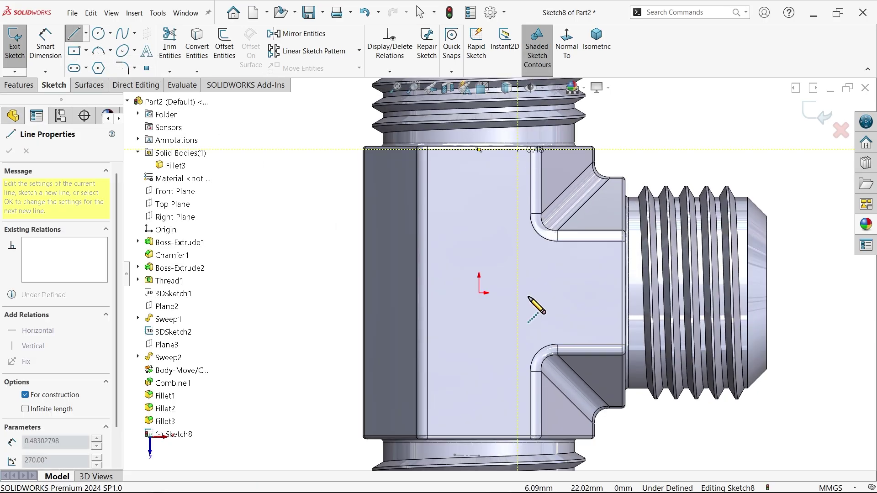
click(519, 438)
right_click(493, 363)
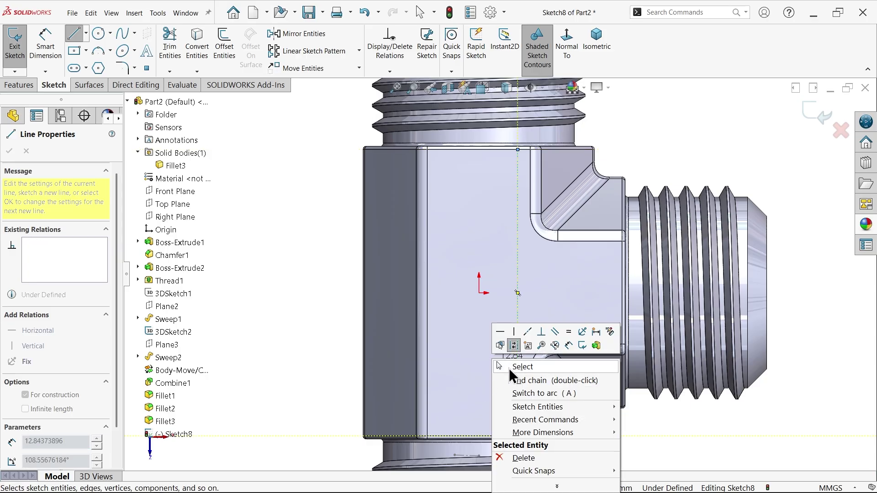
click(509, 368)
Step: Place the bold sketch text "CAD CAM" along the construction line
click(149, 54)
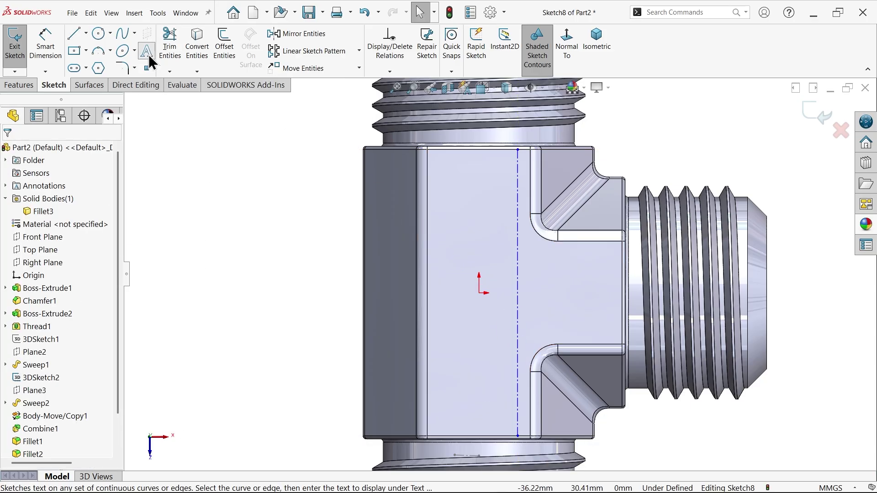
click(519, 291)
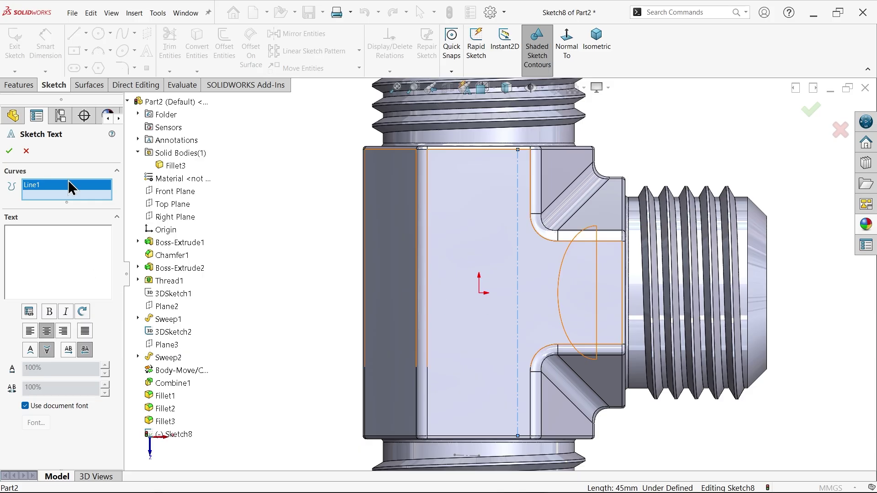
text(CAD CAM)
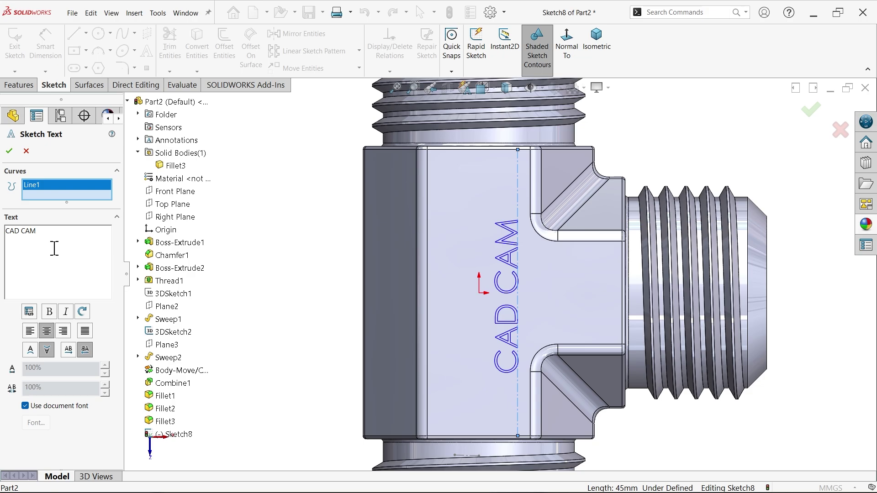
click(51, 311)
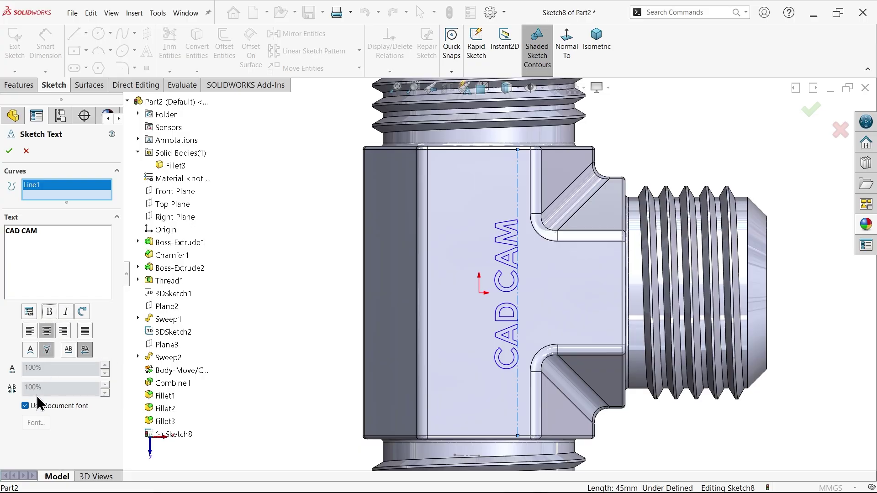
Step: Stop using the document font for the sketch text and set its height to 5 mm
click(25, 406)
click(35, 422)
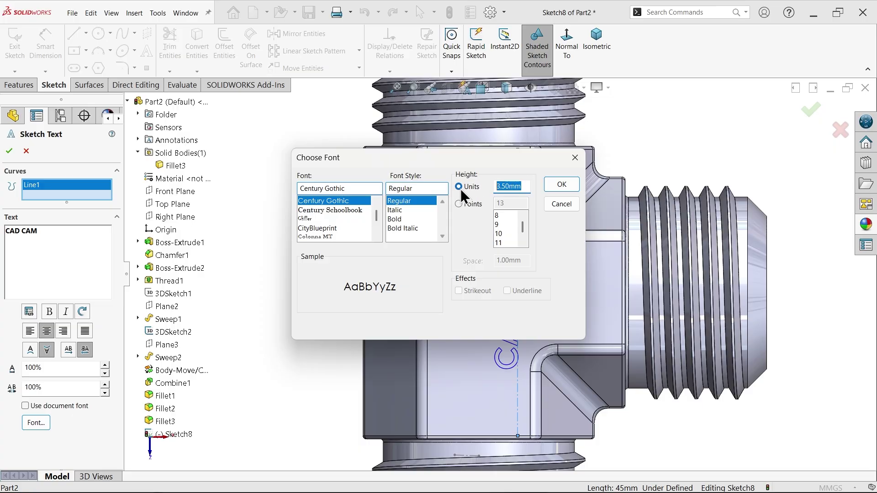
text(5)
click(575, 183)
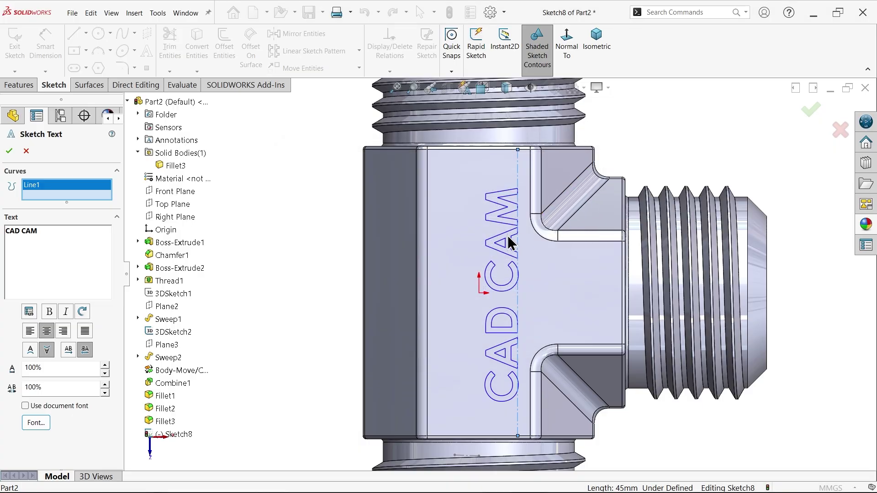
Step: Change the sketch text's font to Arial in the Narrow style and finish the text
click(33, 423)
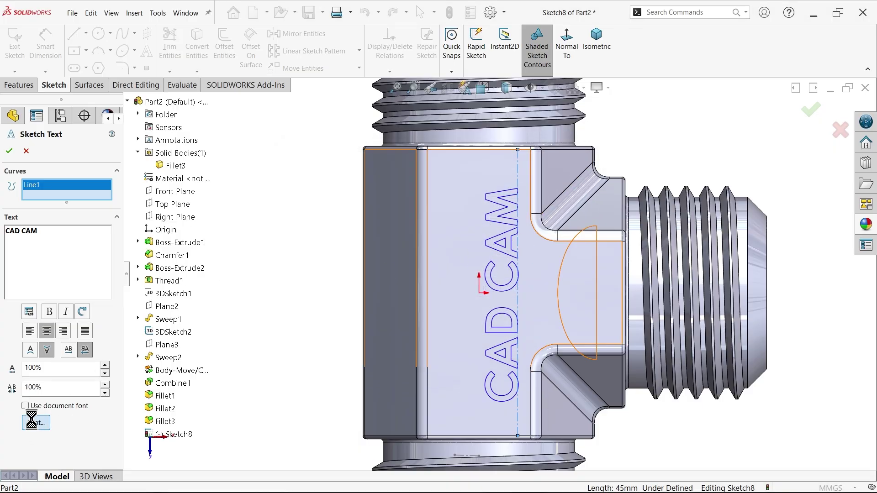
scroll(377, 201, up, 6)
scroll(377, 200, up, 10)
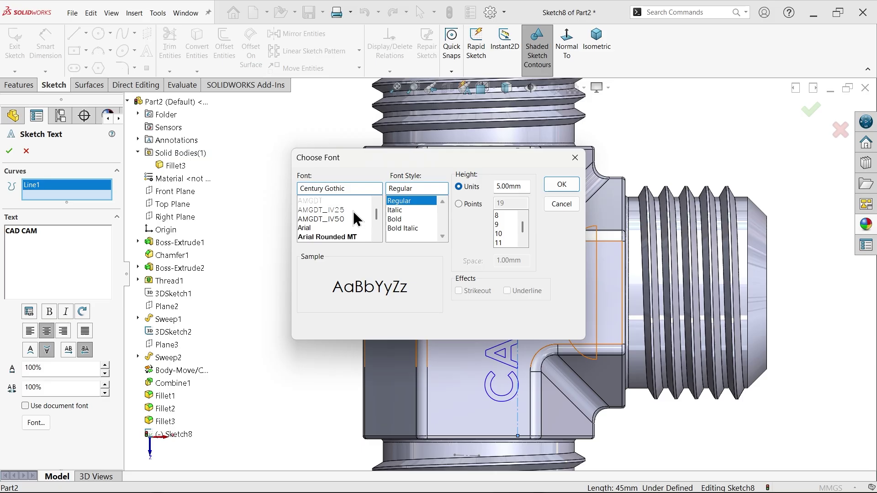
click(314, 231)
drag(384, 164, 165, 150)
drag(302, 177, 262, 173)
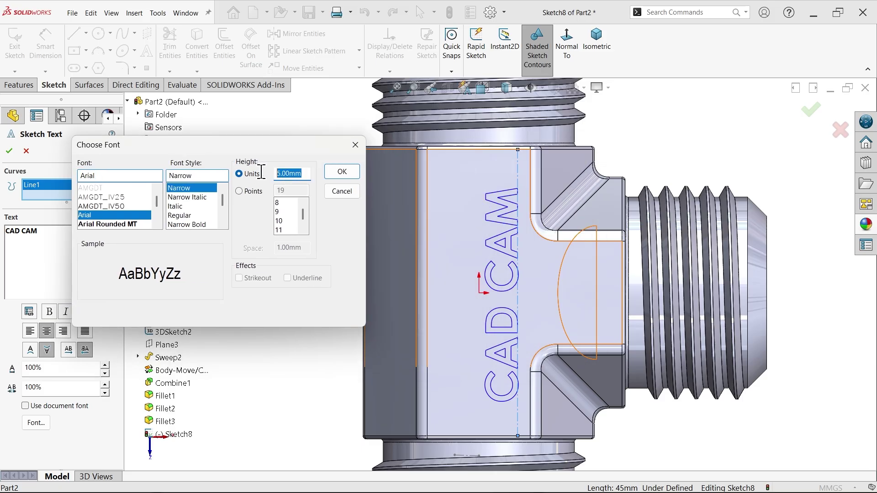
click(336, 174)
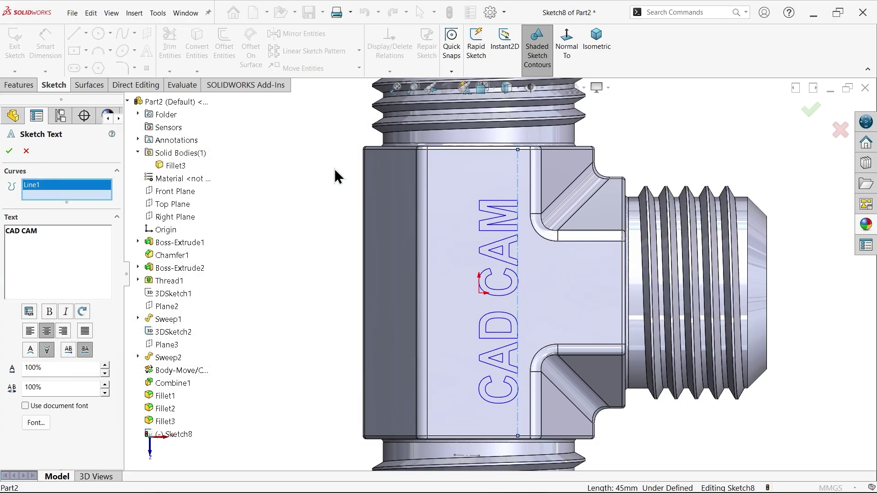
click(9, 151)
Step: Extrude the "CAD CAM" text 0.2 mm outward from the top face, merged with the body
click(20, 82)
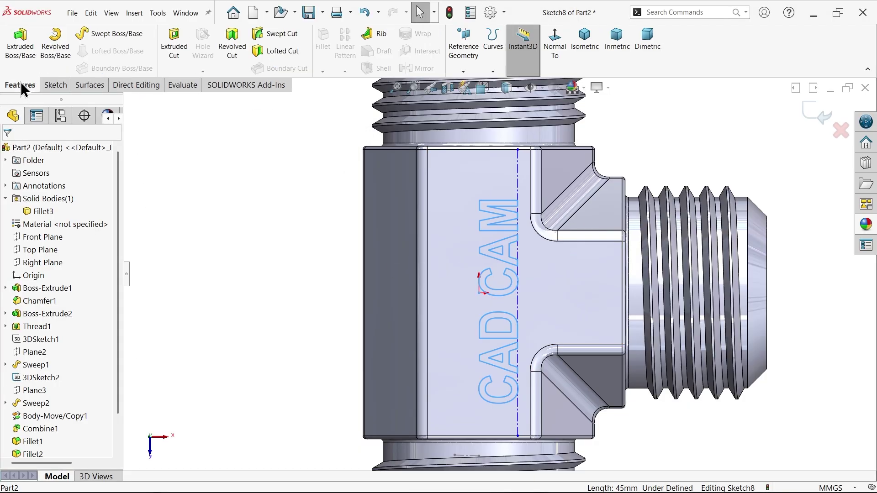
key(ctrl+7)
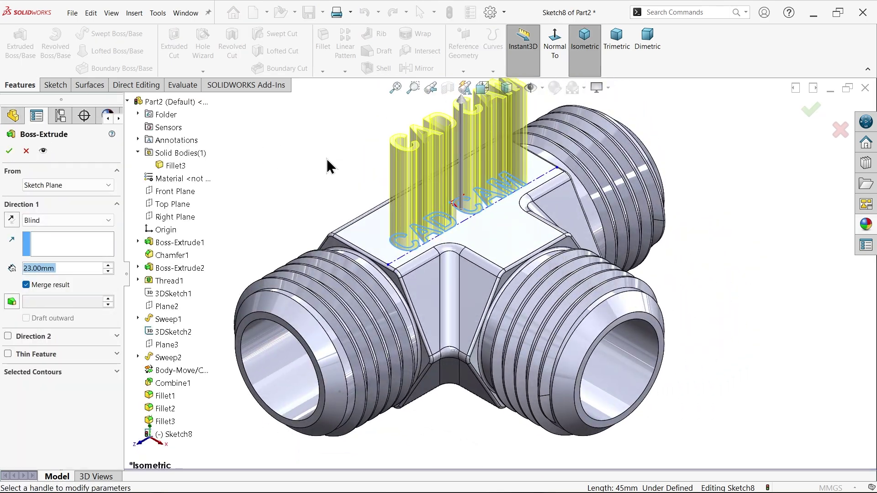
text(.2)
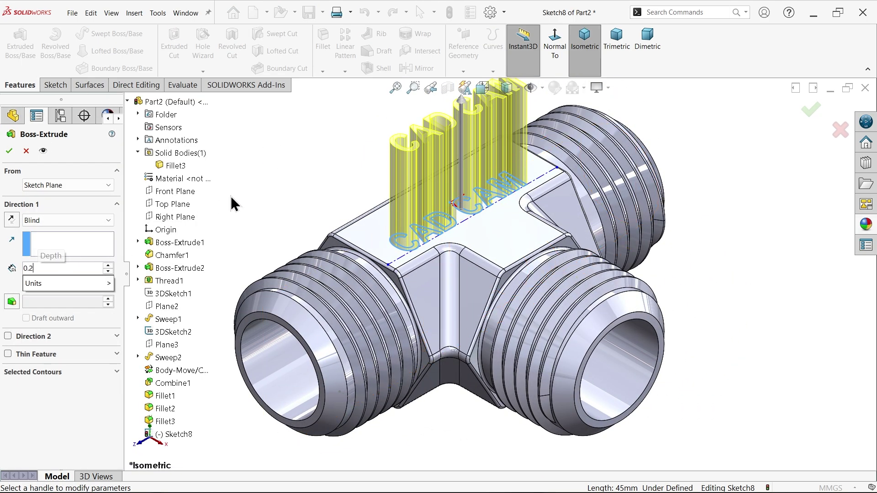
scroll(434, 191, down, 5)
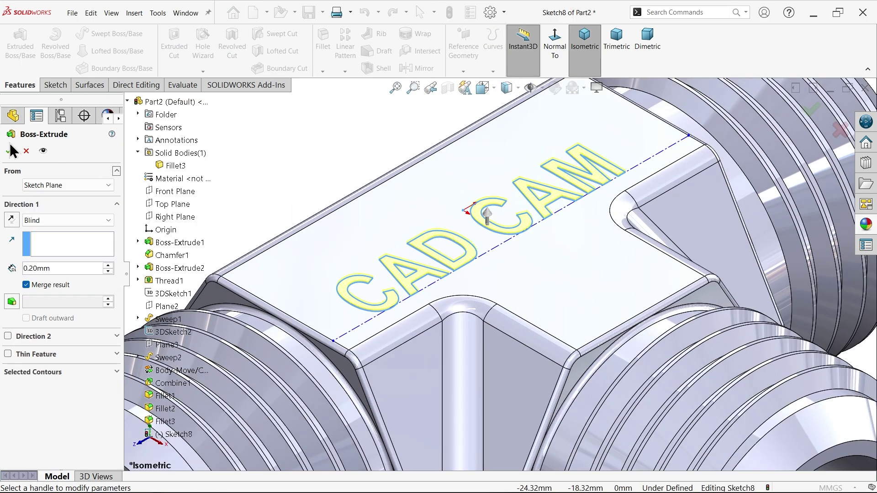
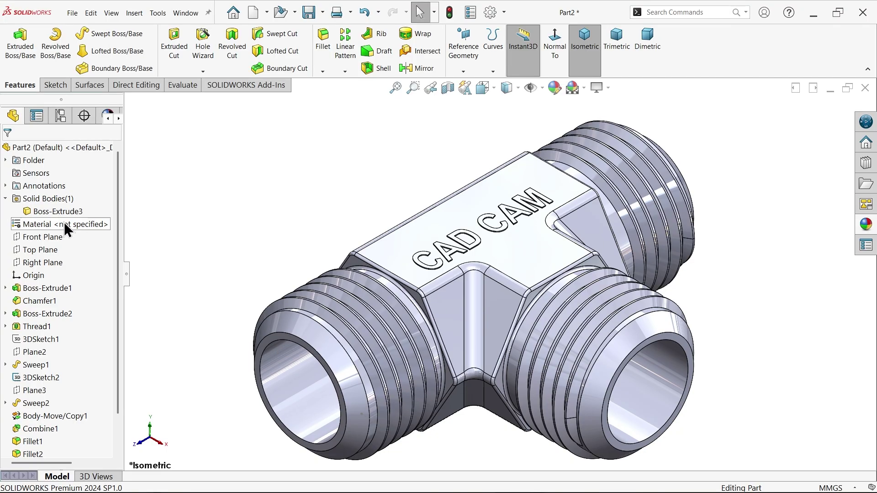
Step: Apply the brushed brass appearance to the fitting
click(868, 226)
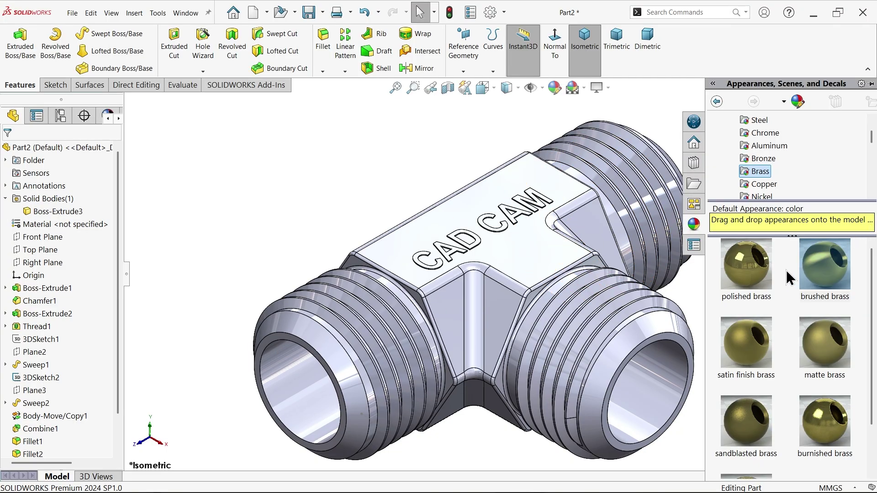
mouse_move(834, 279)
mouse_down()
mouse_move(683, 273)
mouse_move(663, 328)
mouse_up()
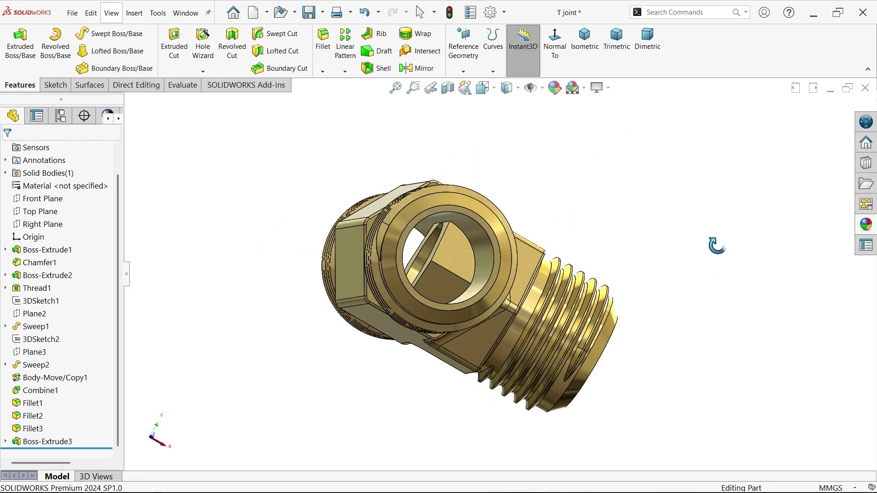
click(138, 84)
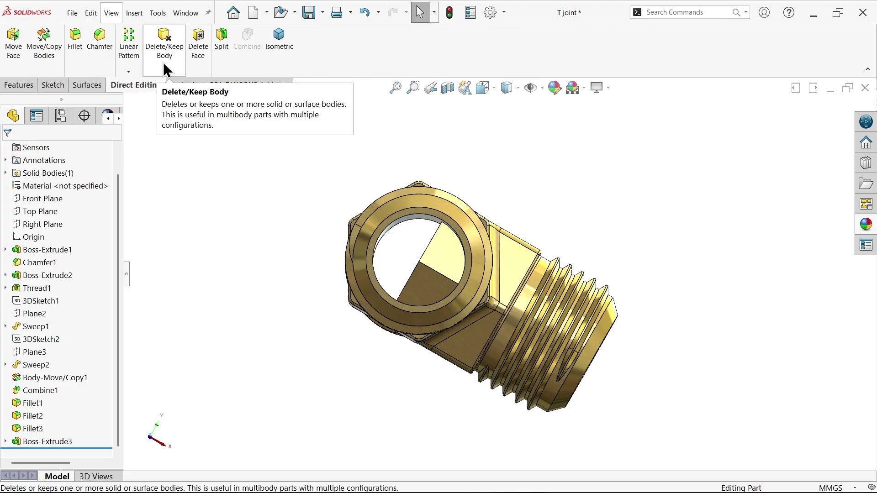
click(198, 45)
click(25, 154)
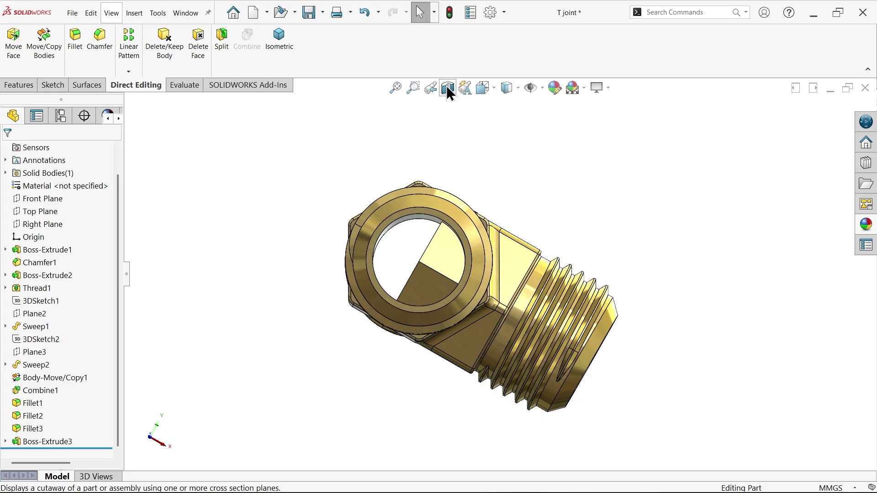
Step: Cut the fitting open with a section view on the Right Plane at a -6 mm offset
click(446, 87)
key(ctrl+8)
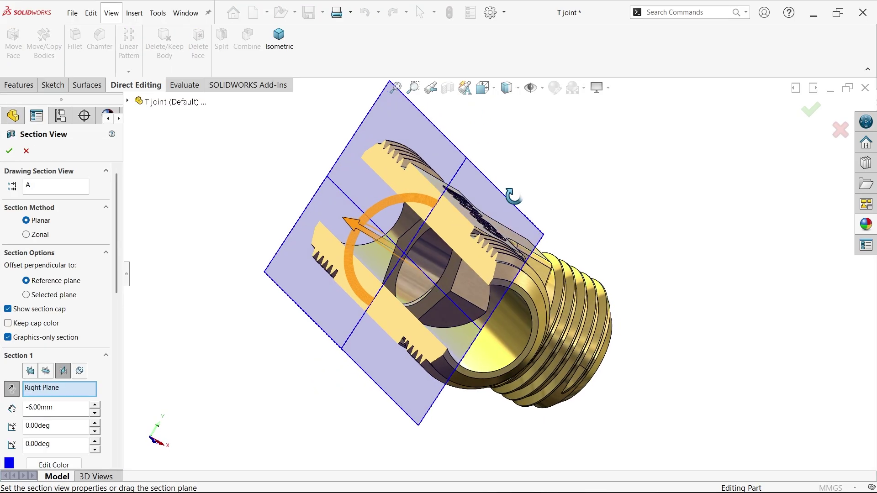
middle_drag(532, 218, 526, 222)
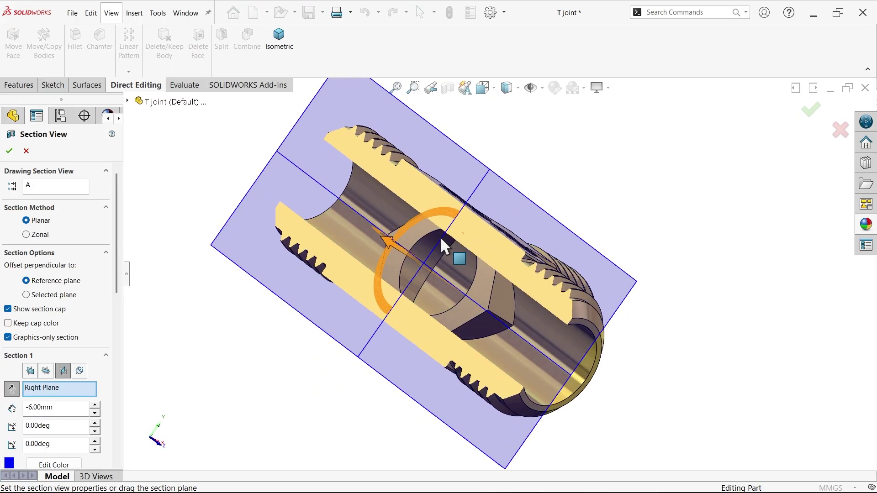
click(10, 151)
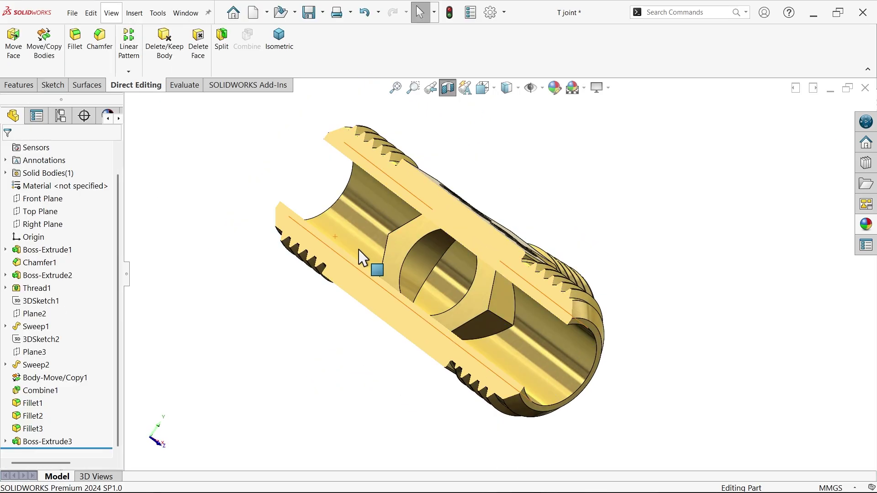
Step: Start a Delete Face on five faces of the hexagonal remnant around the branch opening inside the bore
click(201, 52)
scroll(460, 315, down, 1)
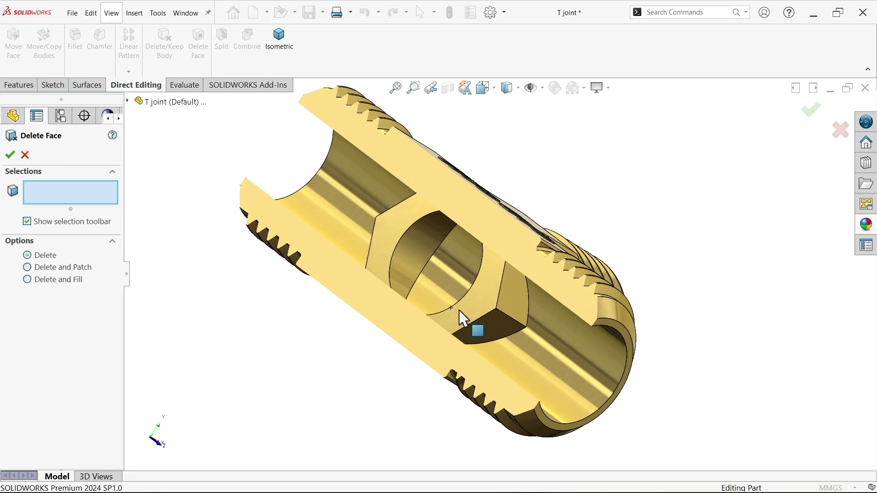
scroll(462, 318, down, 1)
click(504, 330)
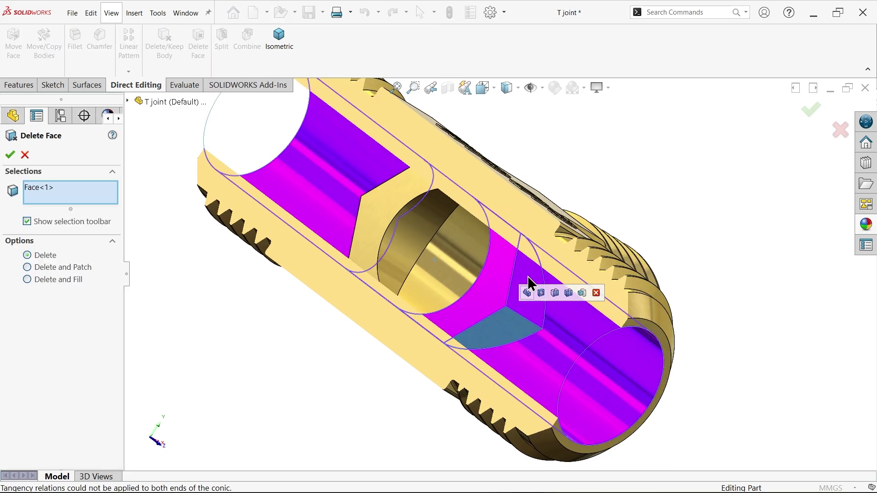
click(530, 281)
click(456, 287)
click(400, 235)
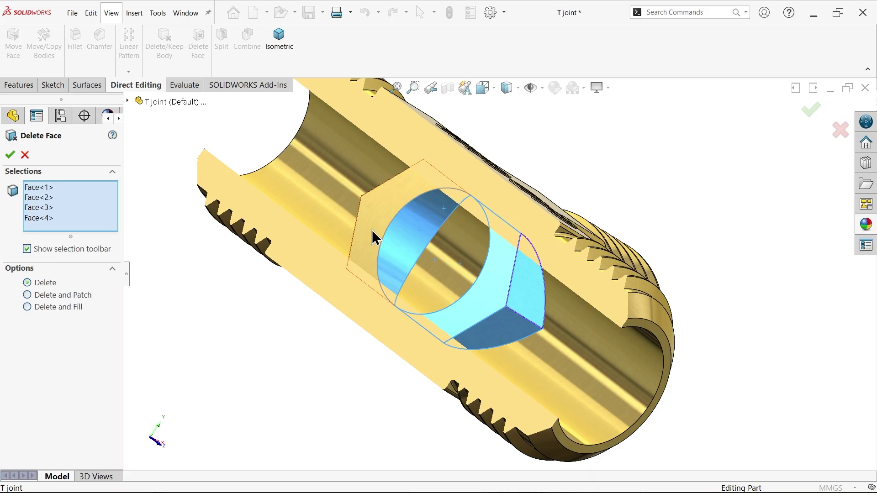
click(374, 215)
Step: Add the three remaining inner faces of the hexagonal remnant and remove the whole selection with Delete and Patch
middle_drag(458, 310, 506, 316)
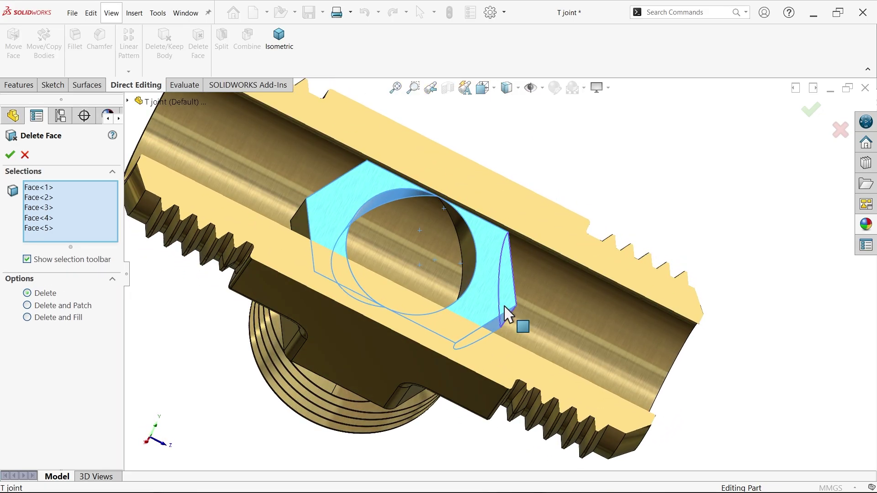
click(475, 289)
middle_drag(478, 289, 525, 372)
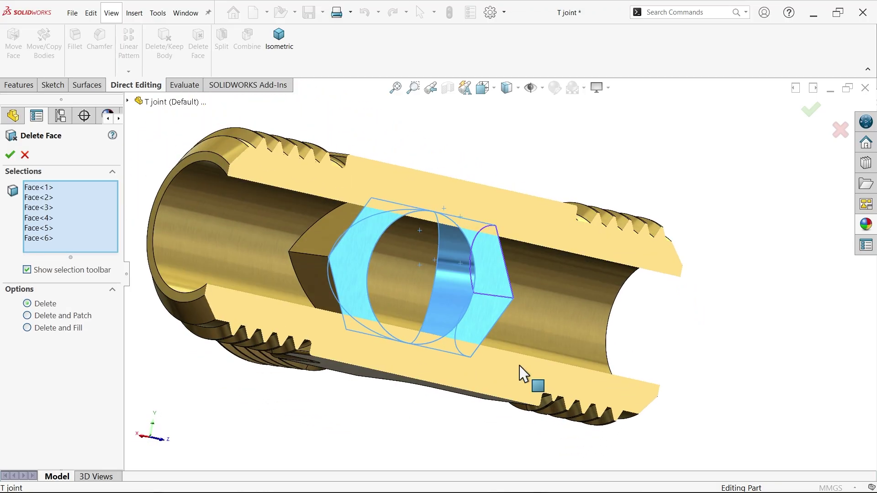
click(323, 288)
click(368, 270)
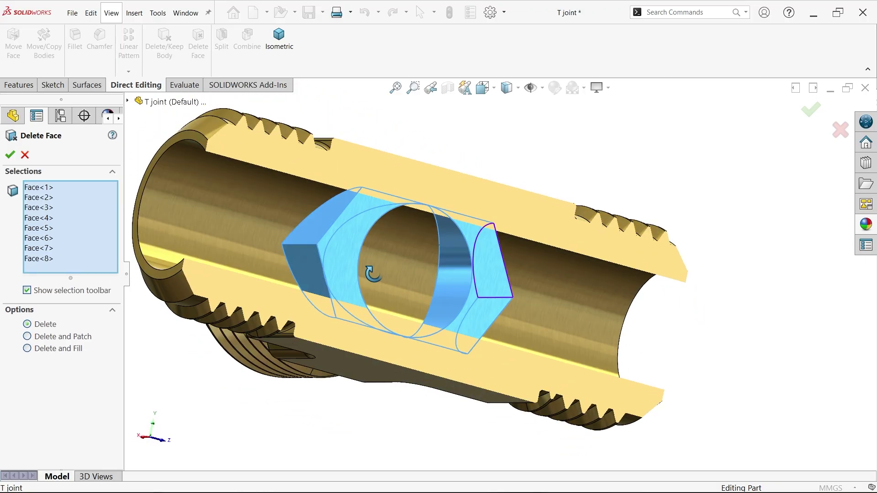
middle_drag(368, 270, 392, 239)
scroll(399, 258, up, 2)
scroll(426, 212, down, 2)
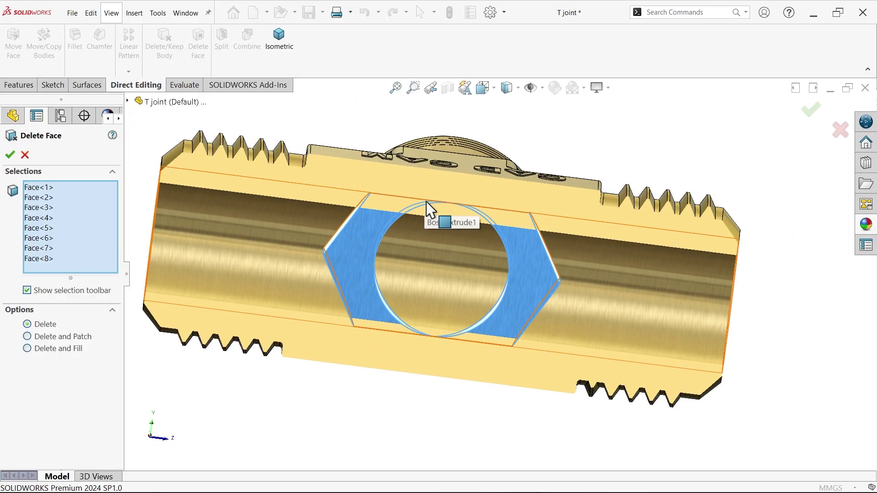
click(27, 336)
click(12, 155)
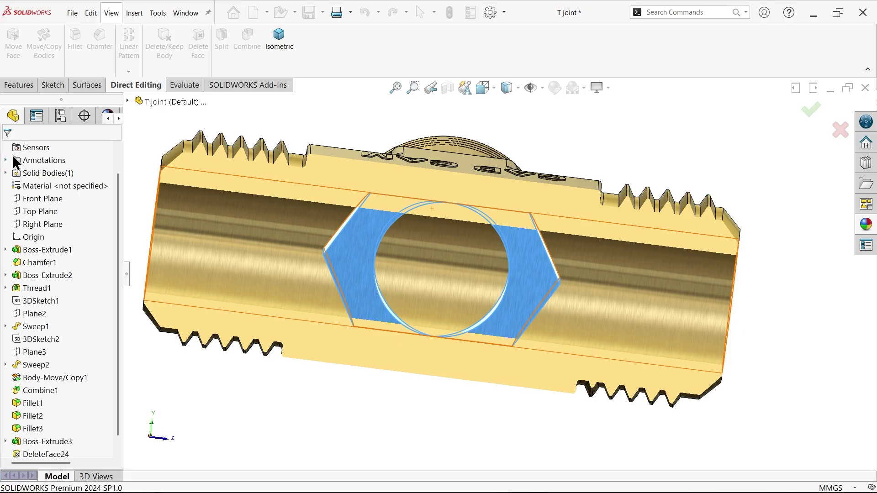
Step: Start a sketch on the side branch's annular end face and draw a circle roughly the size of its bore, centred near the origin
middle_drag(451, 333, 301, 356)
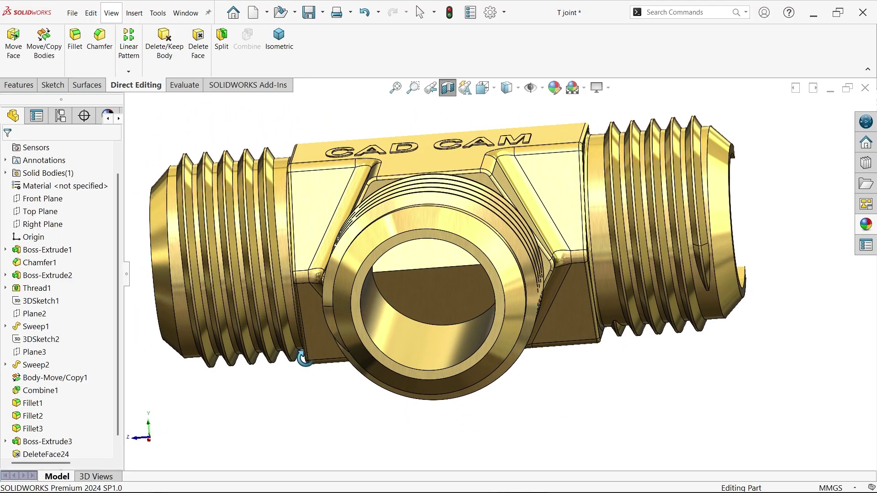
click(495, 335)
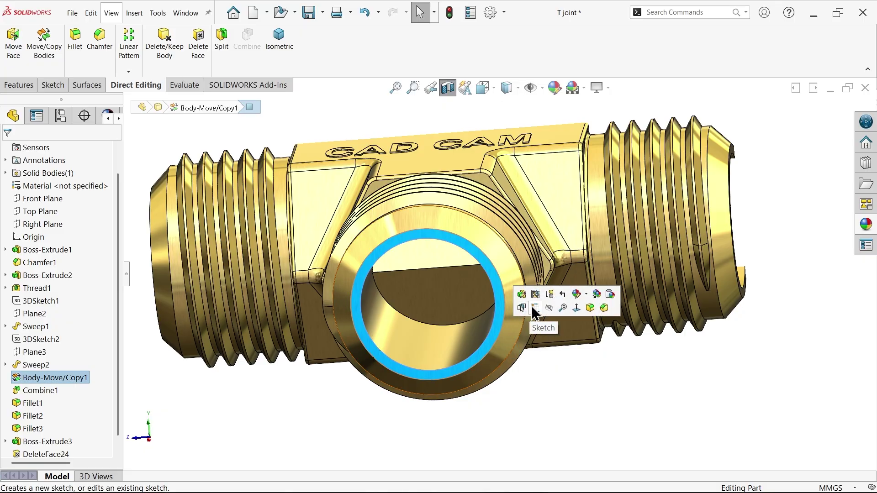
click(536, 308)
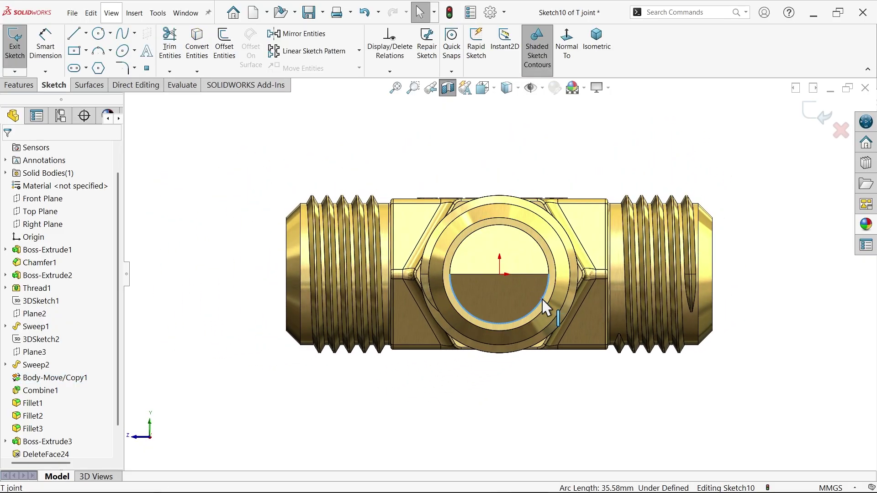
click(548, 292)
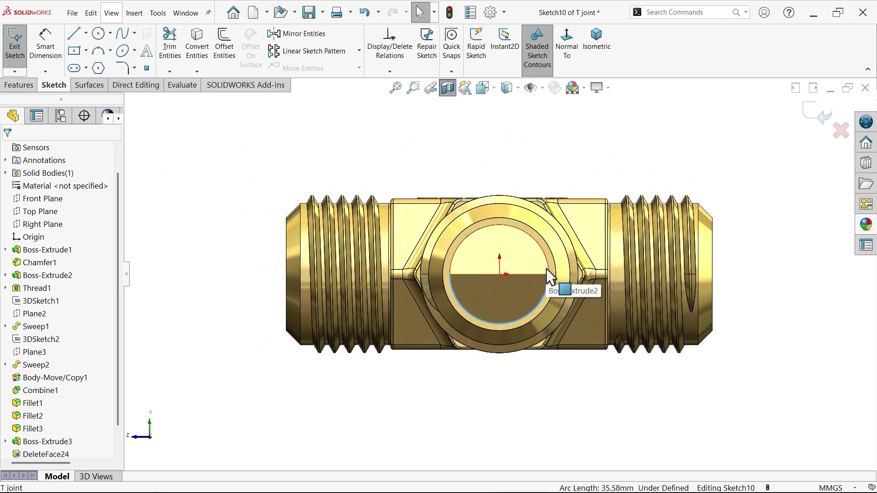
click(102, 34)
scroll(471, 233, down, 3)
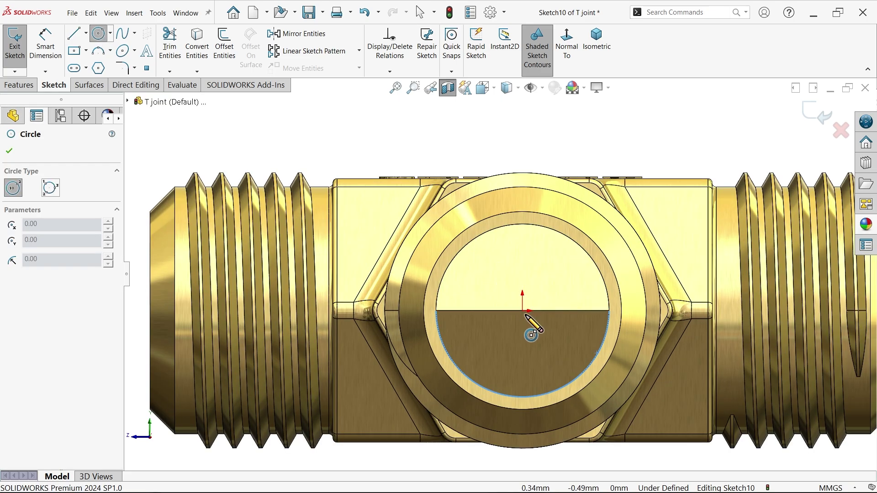
click(524, 311)
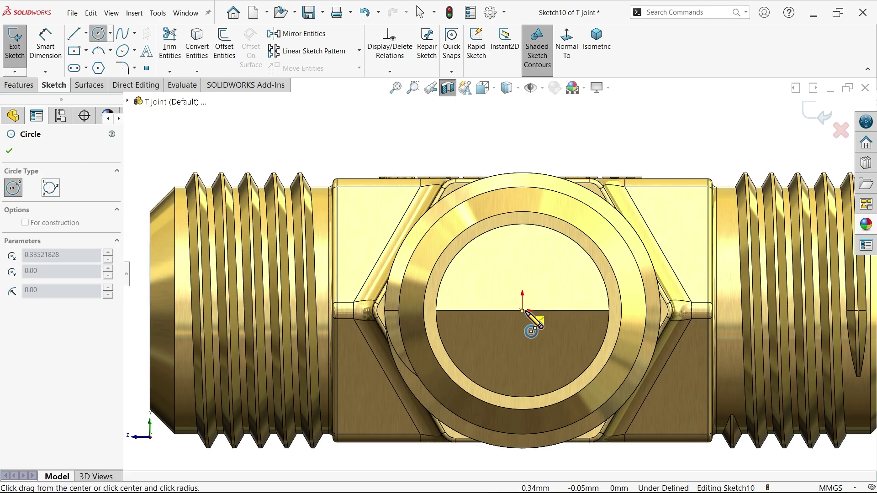
click(451, 259)
right_click(392, 146)
click(402, 151)
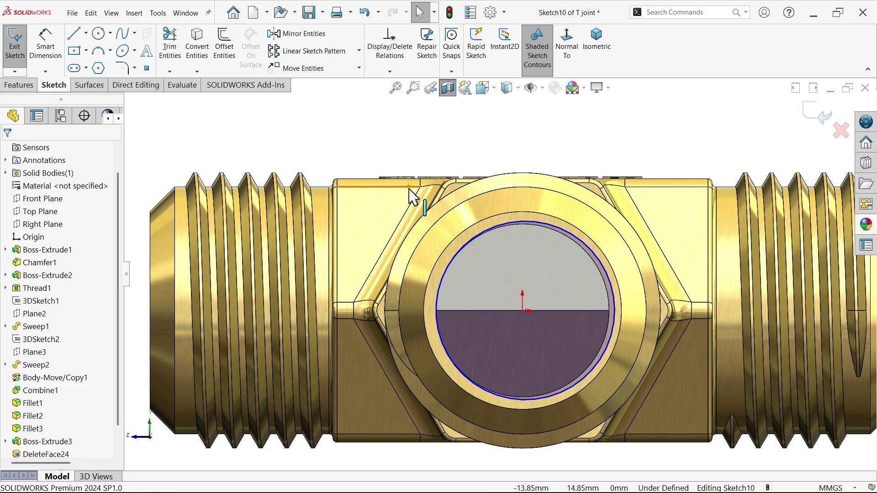
Step: Move the circle's centre point onto the sketch origin so the two are coincident
scroll(598, 322, down, 1)
scroll(577, 366, up, 1)
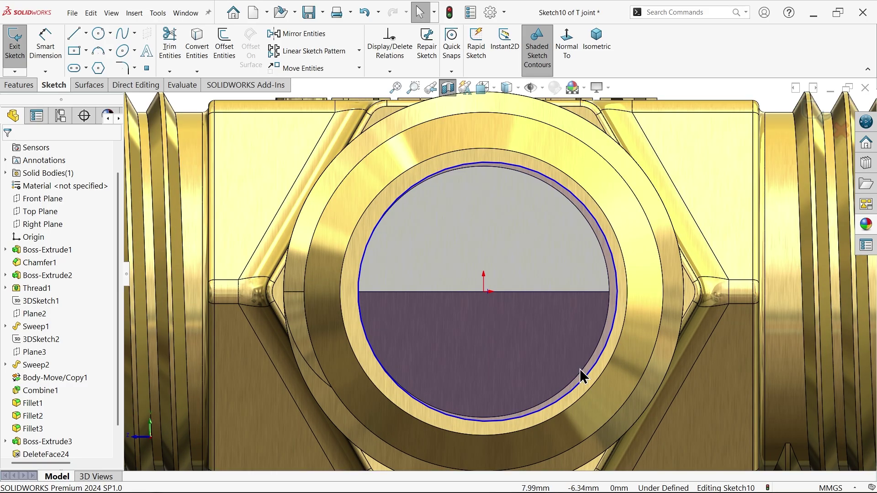
scroll(562, 347, up, 1)
scroll(509, 298, down, 2)
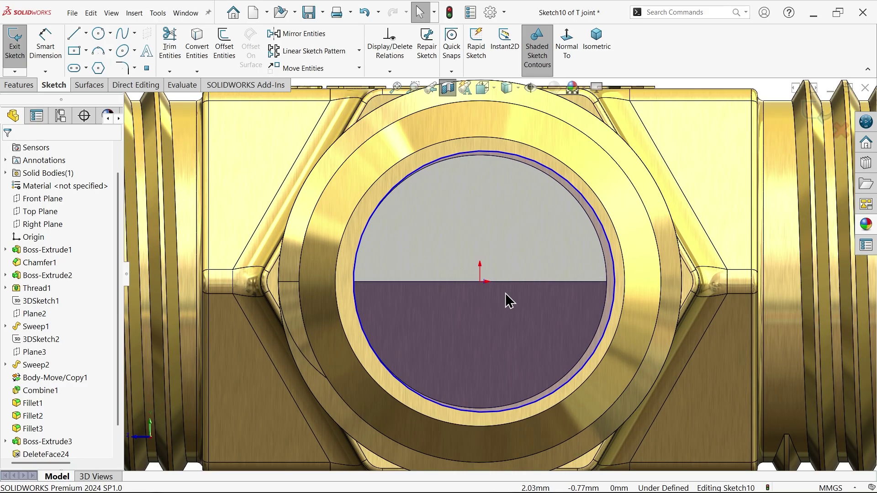
scroll(460, 299, up, 2)
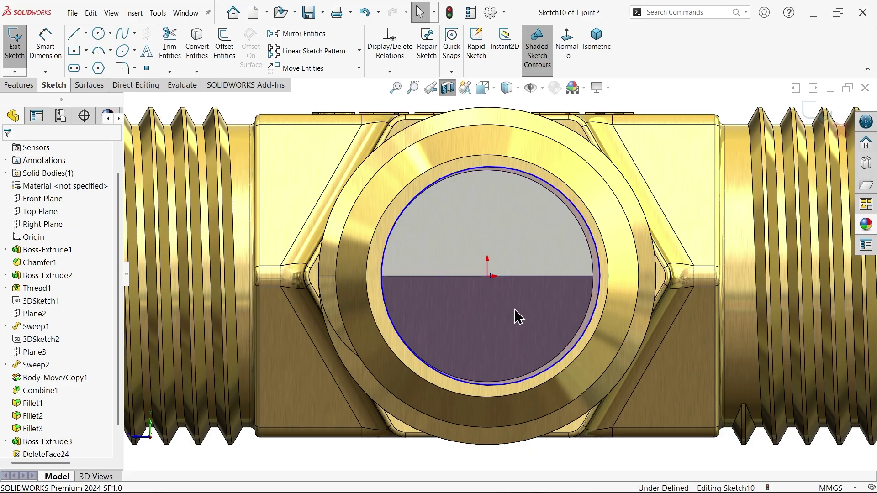
scroll(492, 280, down, 3)
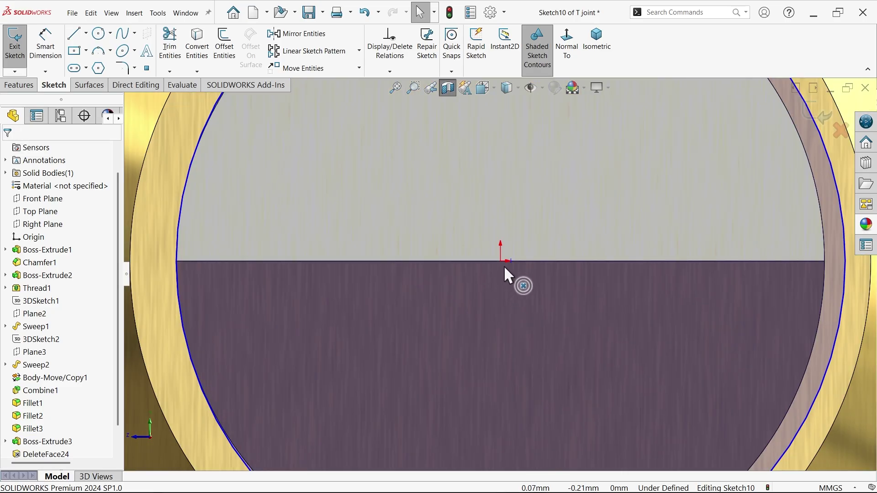
click(501, 262)
scroll(501, 263, down, 1)
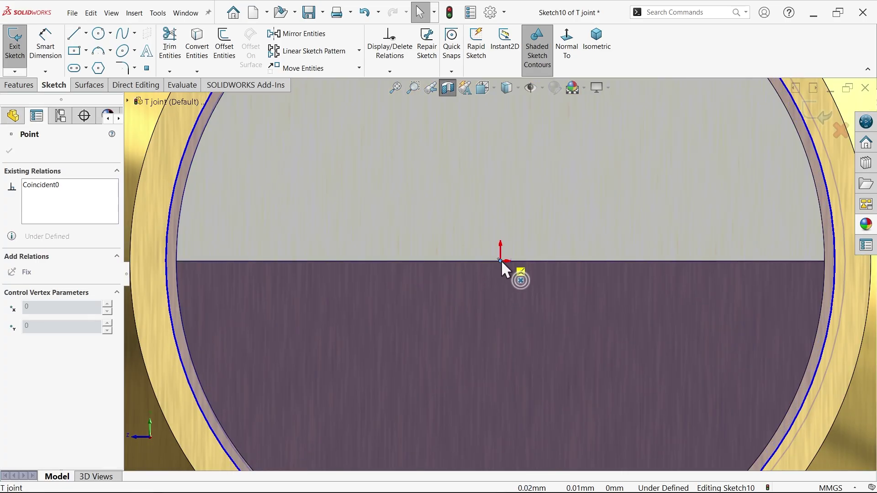
click(501, 262)
scroll(469, 299, up, 4)
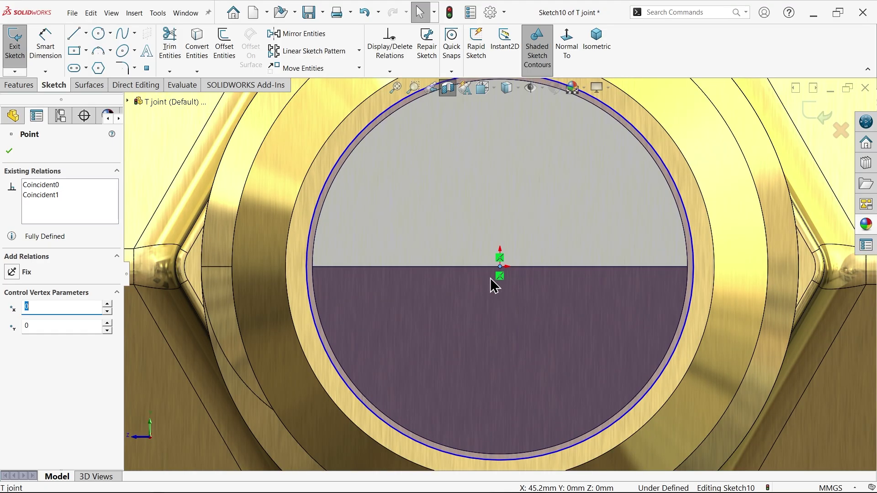
Step: Shrink the circle to about 15.5 mm in diameter and make it coradial with the branch's bore edge
drag(318, 232, 363, 251)
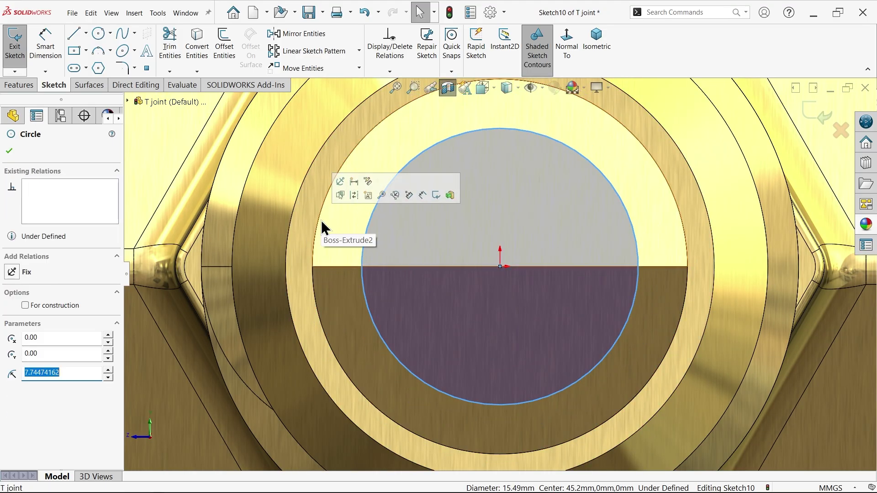
key(Escape)
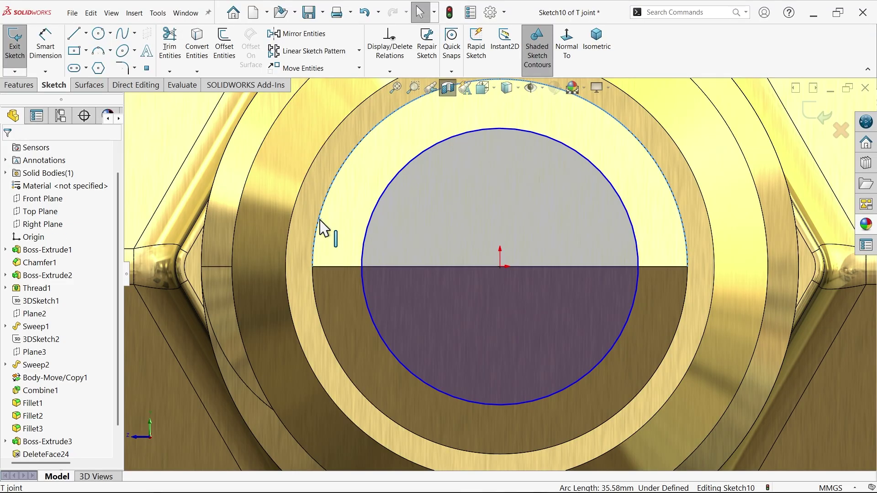
ctrl+click(369, 247)
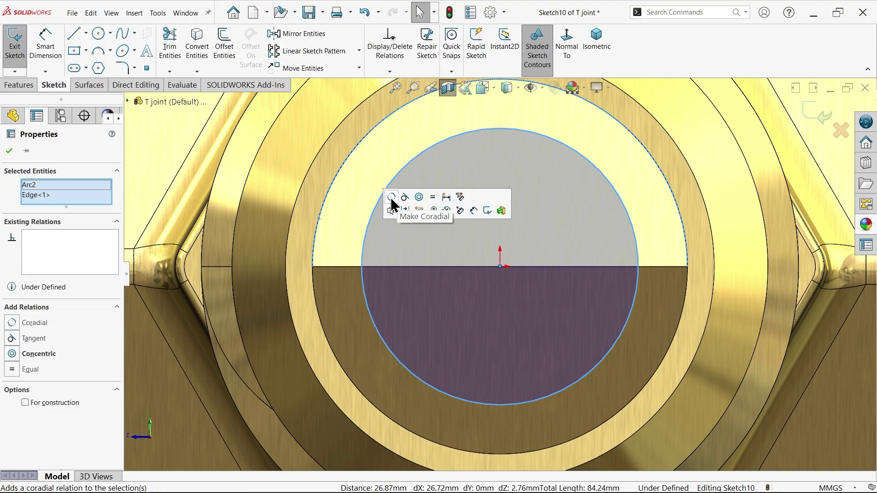
click(392, 198)
key(f)
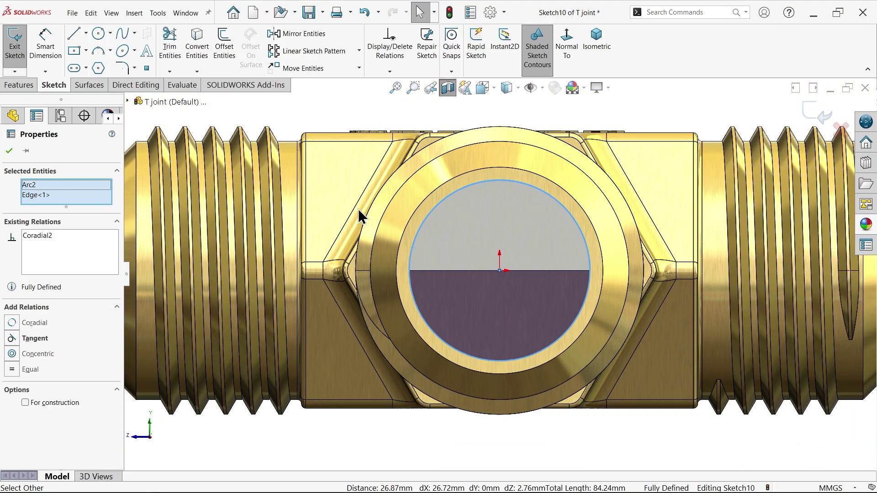
click(348, 112)
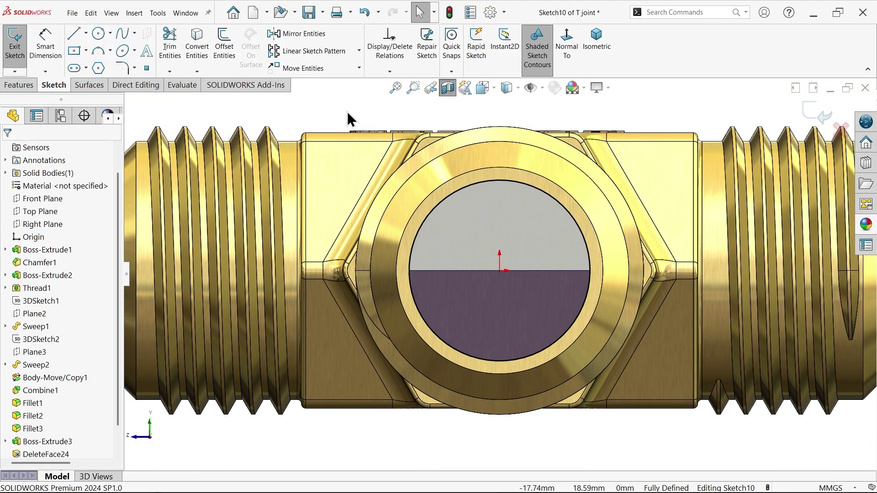
Step: Cut-extrude the circle through the branch with the Up To Next end condition
click(19, 86)
click(177, 43)
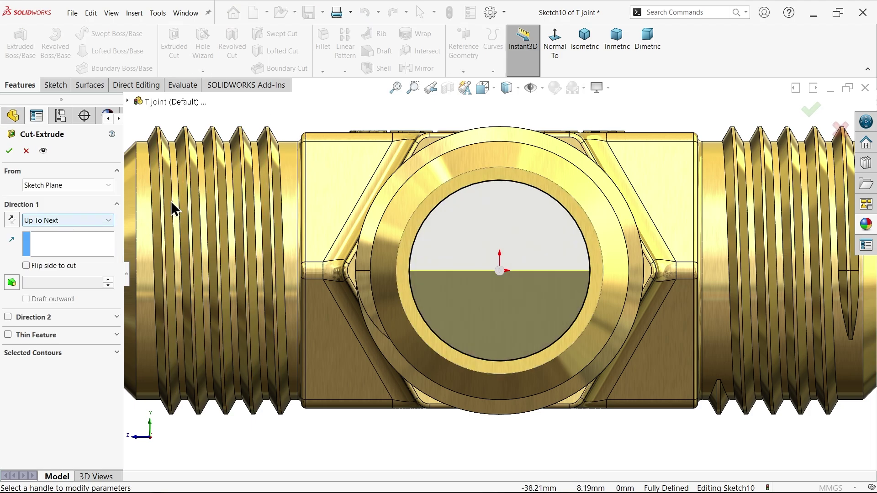
scroll(376, 129, up, 3)
middle_drag(376, 129, 503, 236)
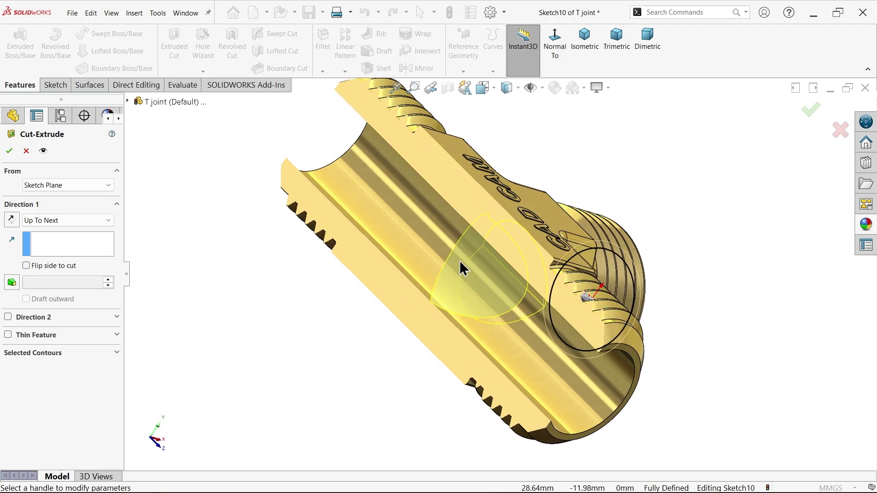
click(9, 151)
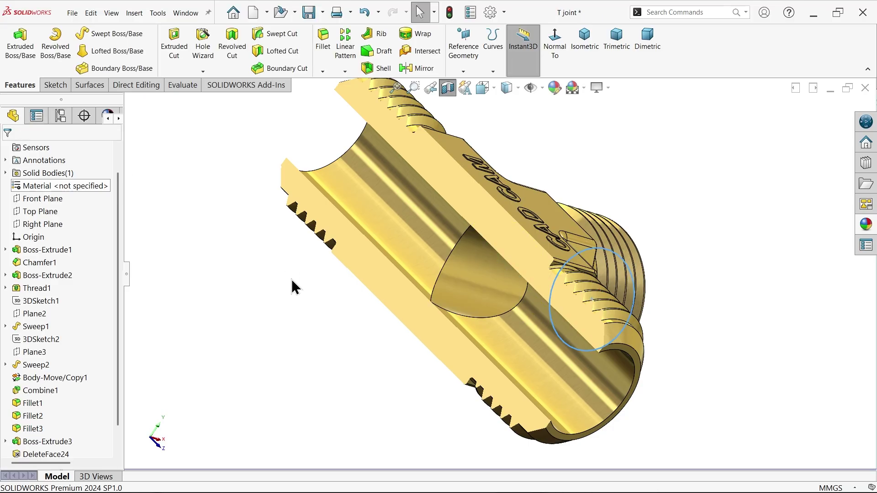
Step: Turn off the section view and show the complete fitting in isometric view
click(447, 88)
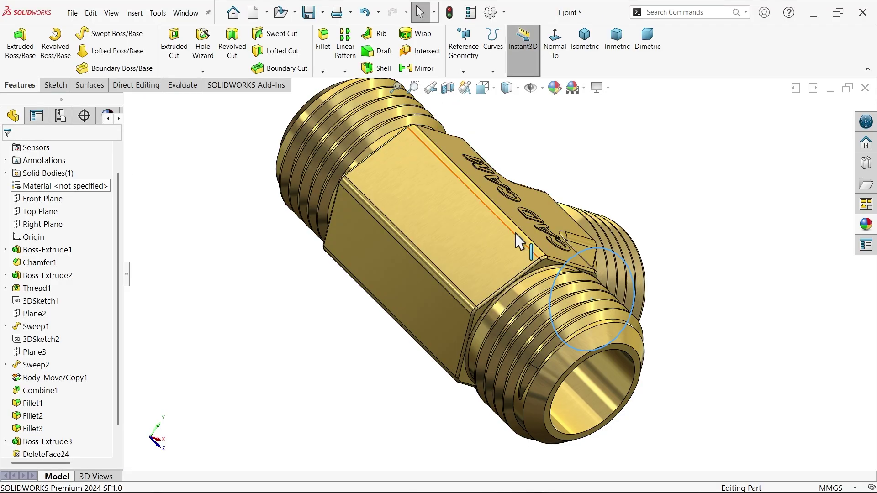
middle_drag(515, 240, 548, 372)
click(584, 41)
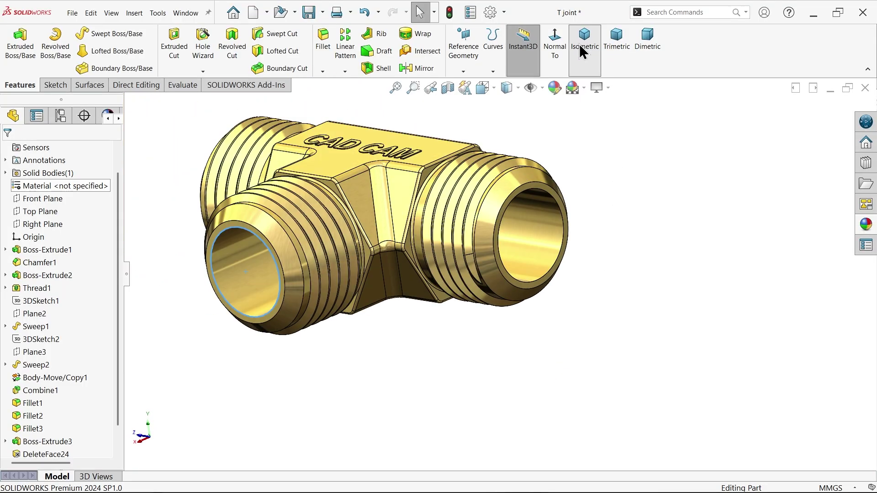